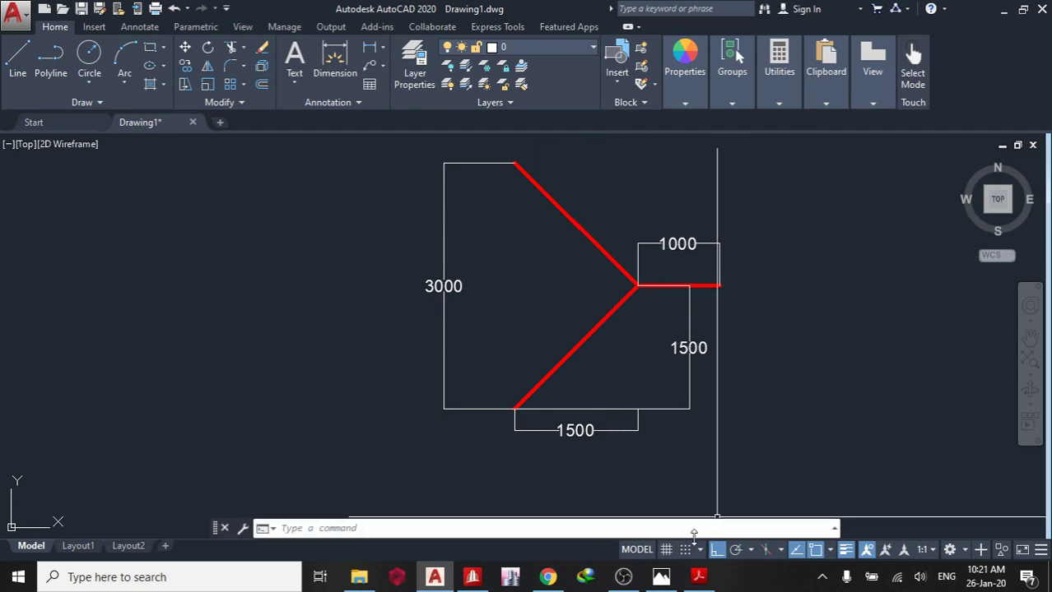
Examine the free-standing staircase photo, the handbook's common stair types figure and the dimensioned stair profile in AutoCAD.
click(661, 576)
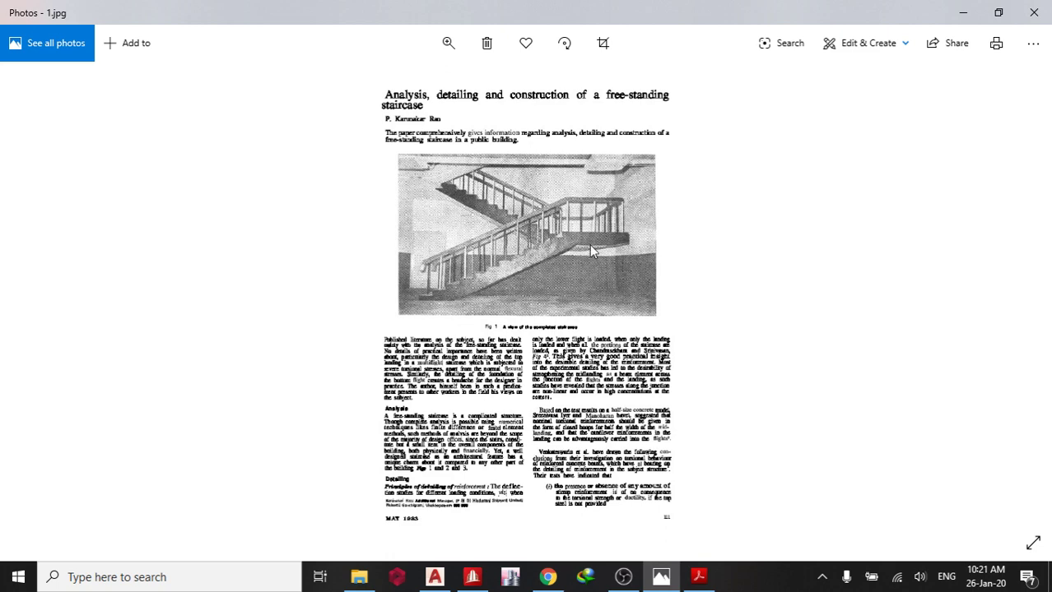
click(699, 577)
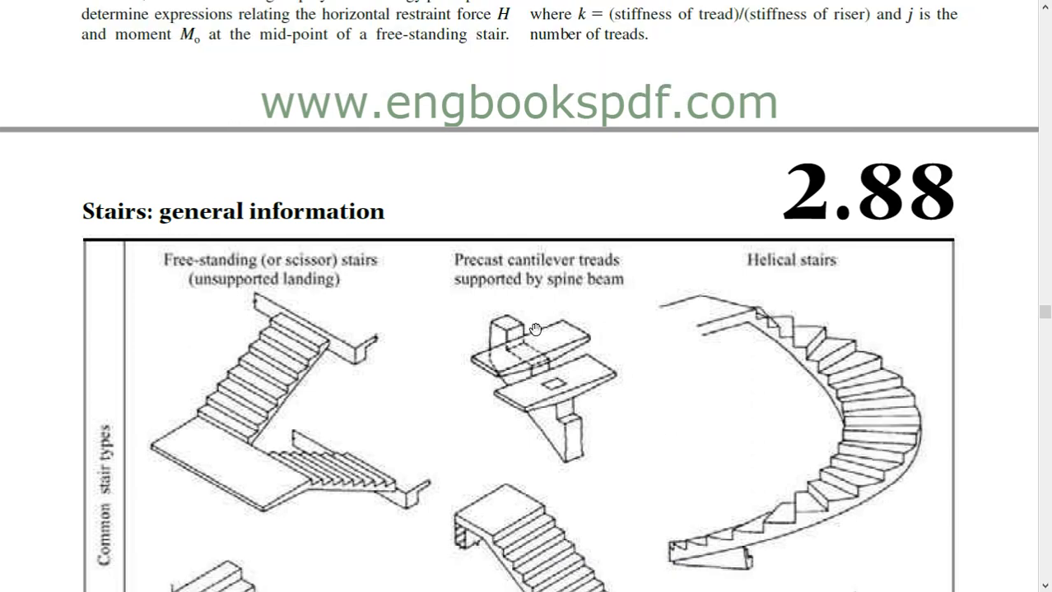
scroll(234, 172, down, 5)
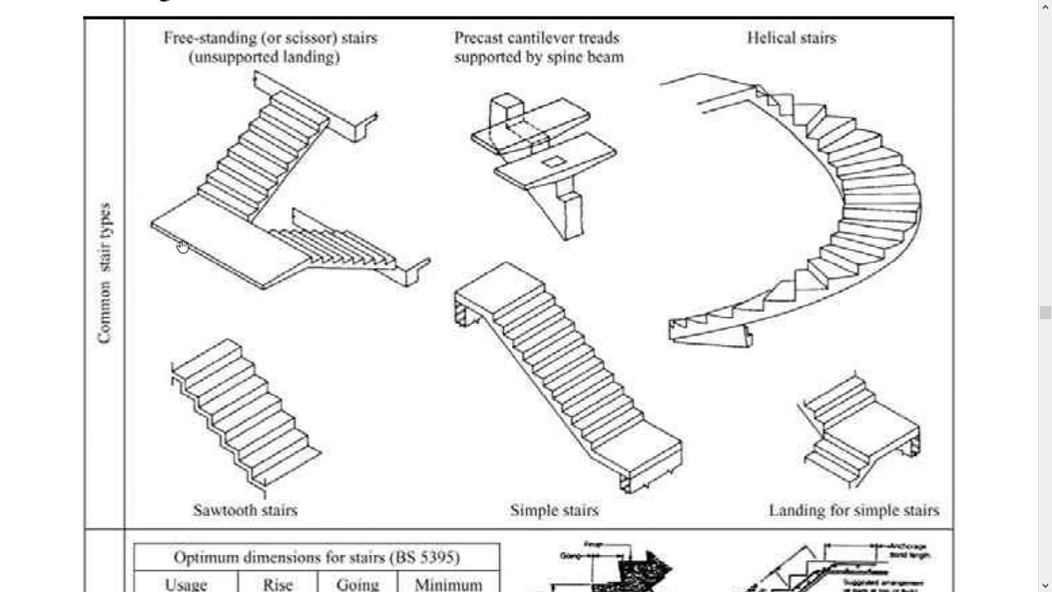
key(Escape)
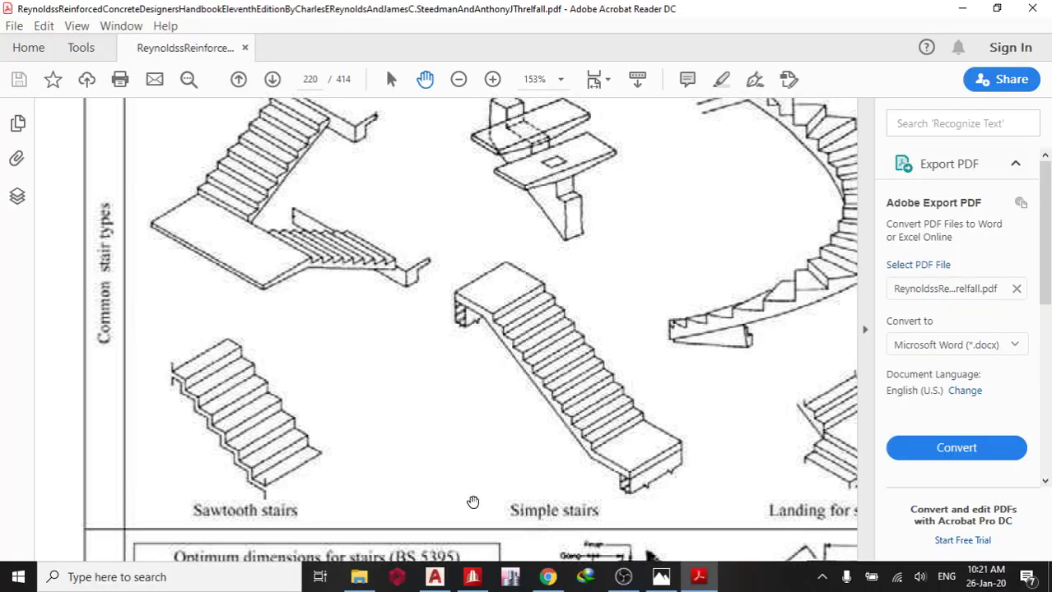
click(434, 577)
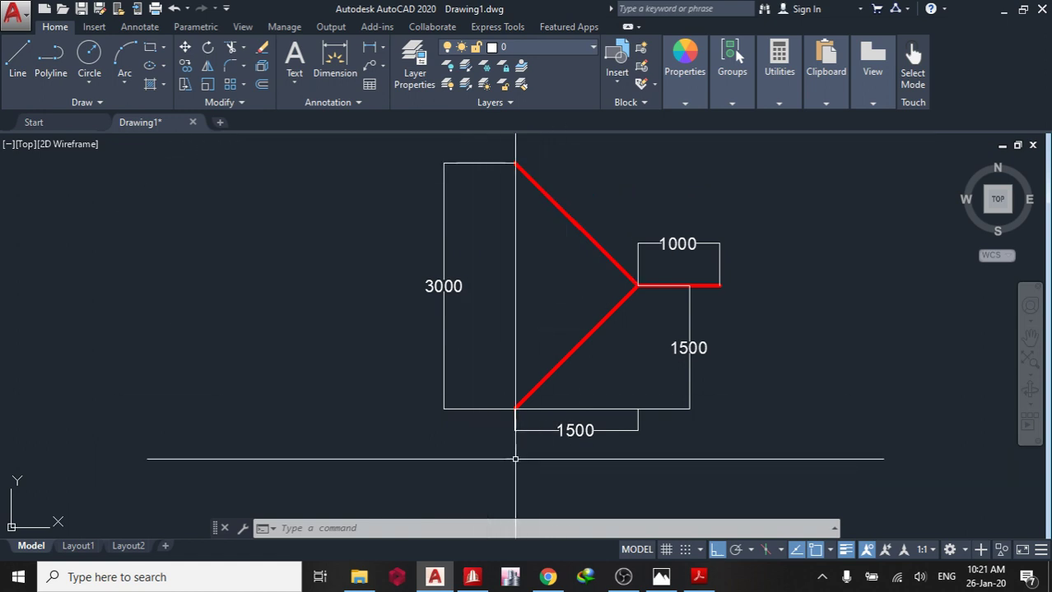
Switch to STAAD.Pro and create the first node at coordinates 0, 0, 0.
click(472, 577)
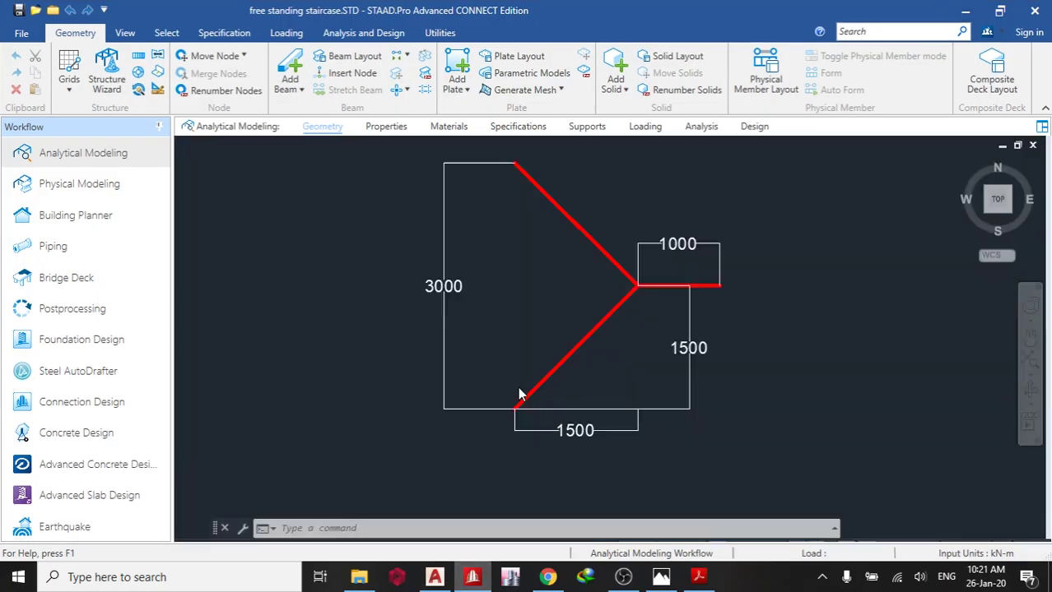
click(886, 193)
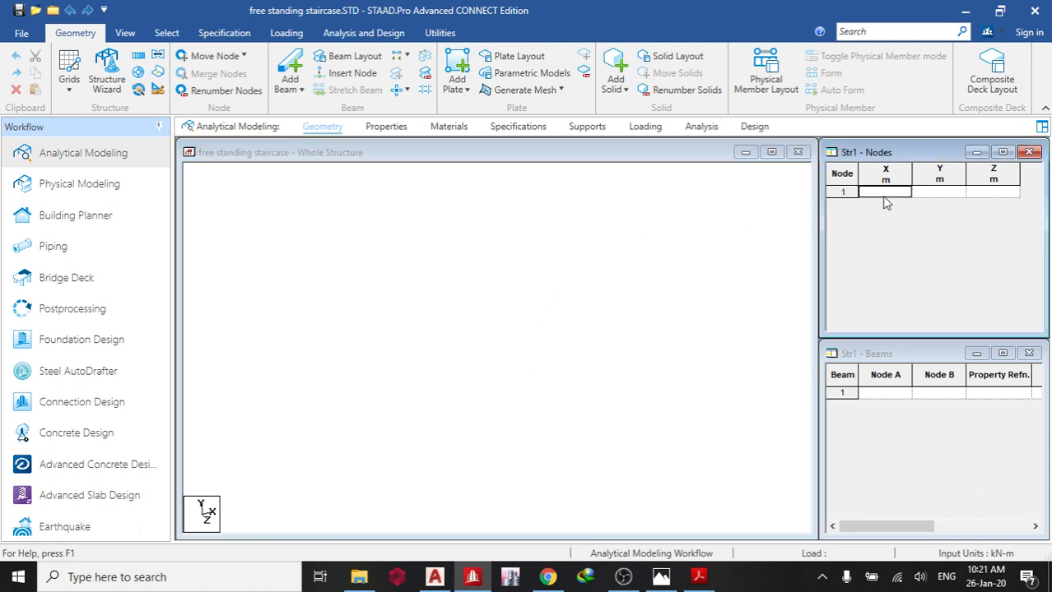
text(0)
click(921, 194)
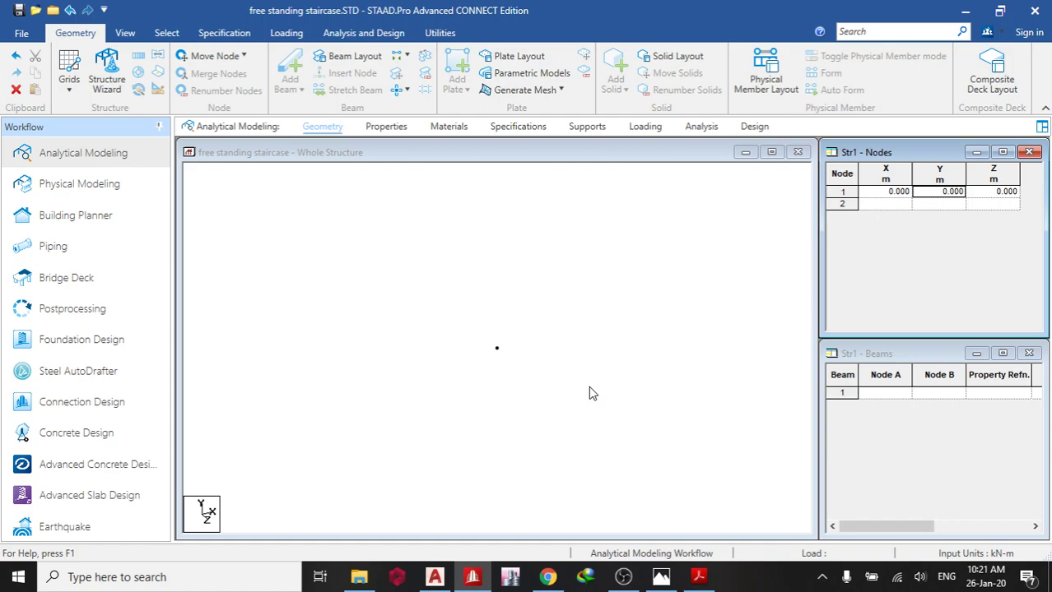
Check the stair profile in AutoCAD, and in STAAD.Pro paste a copy of the origin node offset 1 m in X.
click(436, 578)
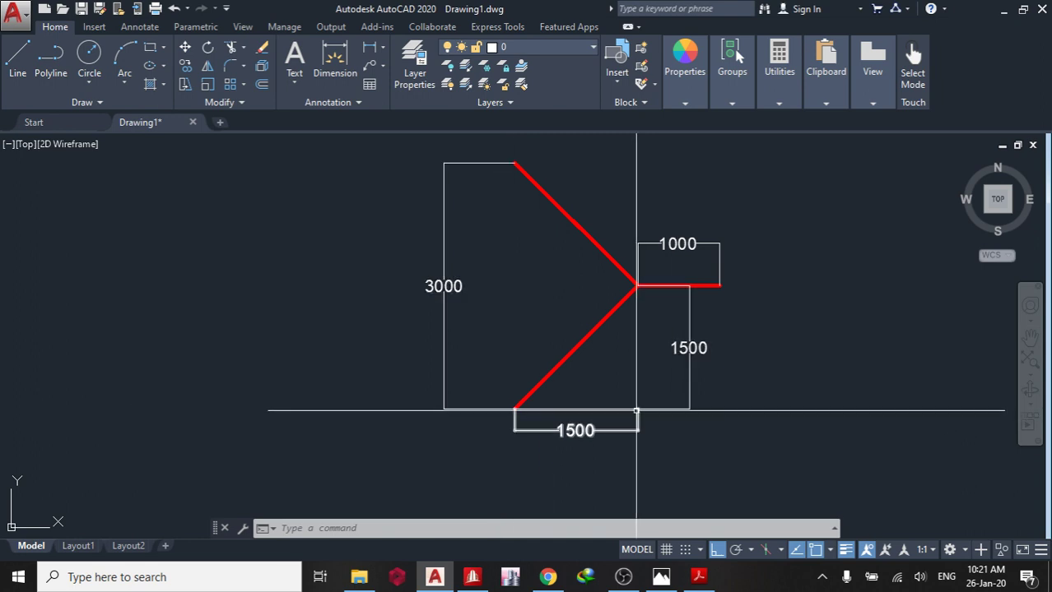
click(472, 576)
right_click(483, 324)
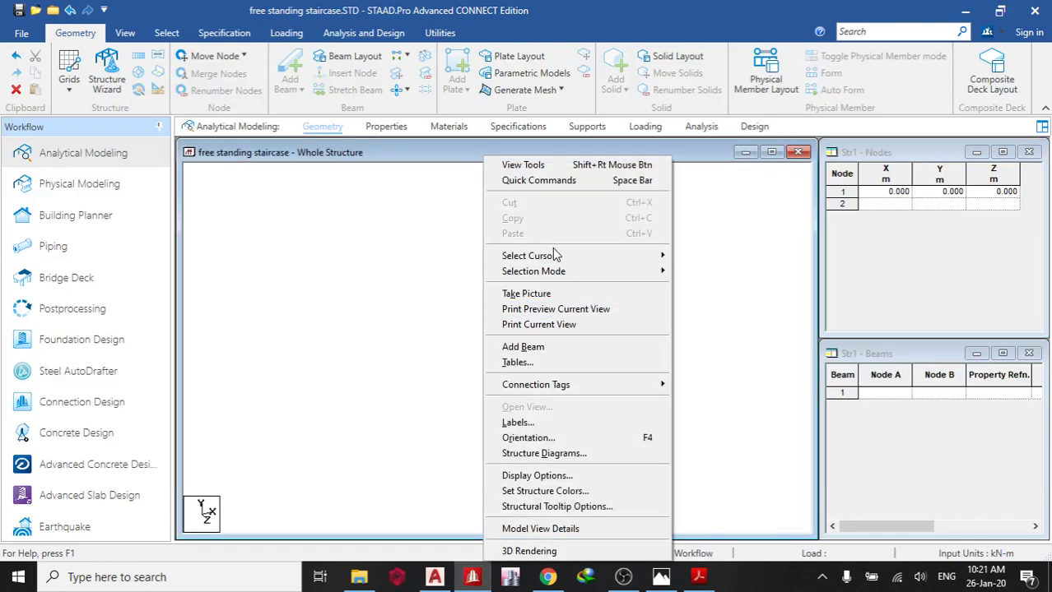
mouse_move(560, 256)
click(707, 256)
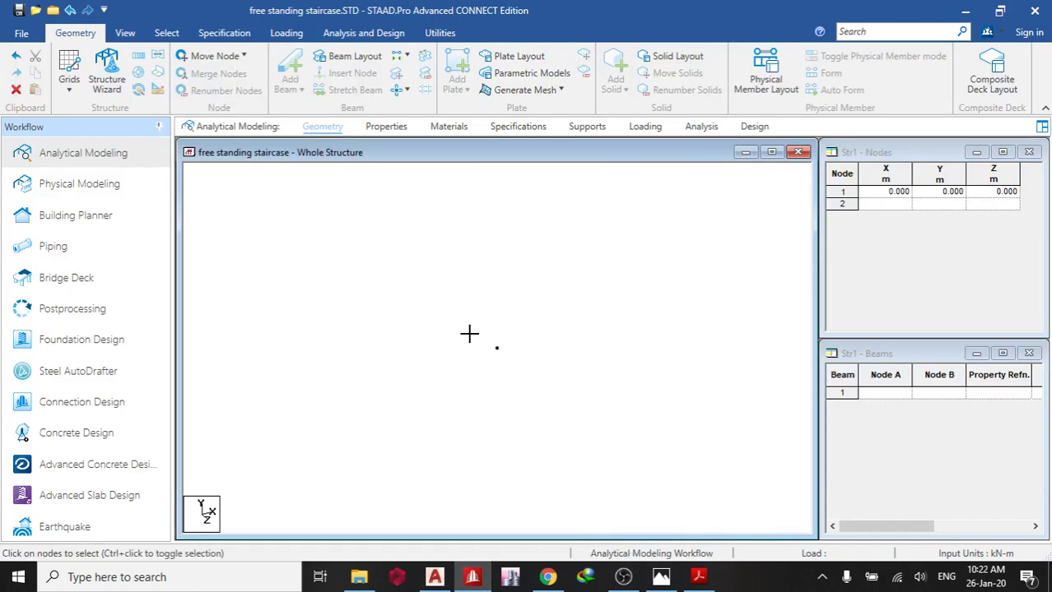
click(497, 348)
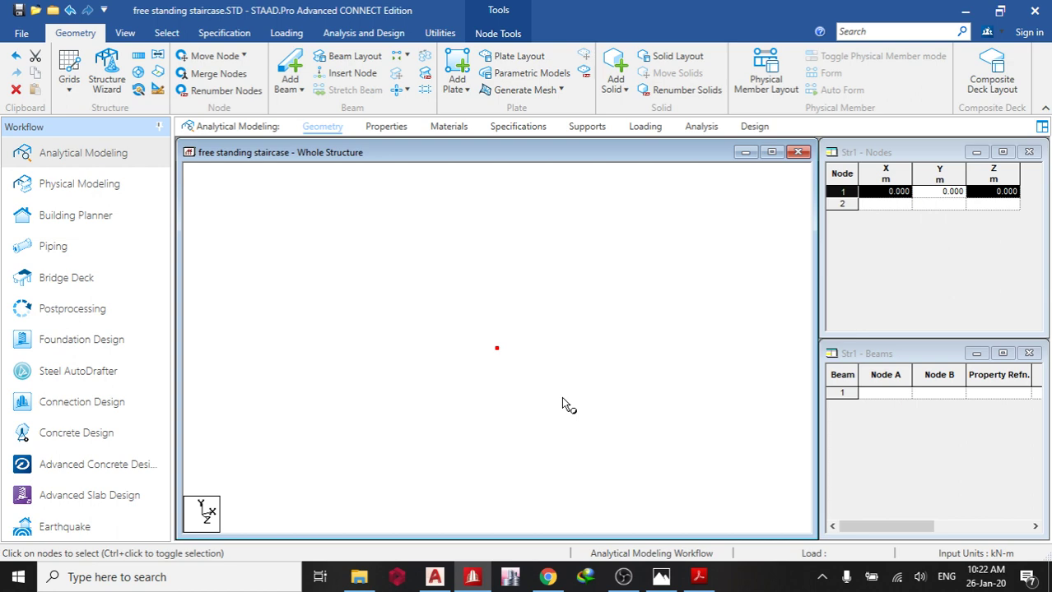
key(ctrl+c)
key(ctrl+v)
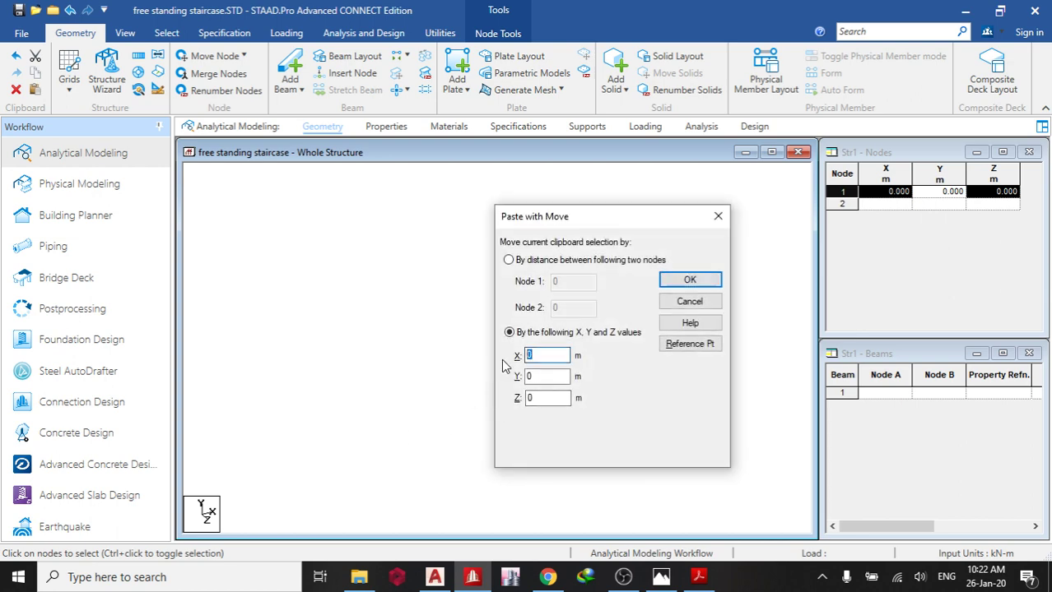
text(1)
click(690, 279)
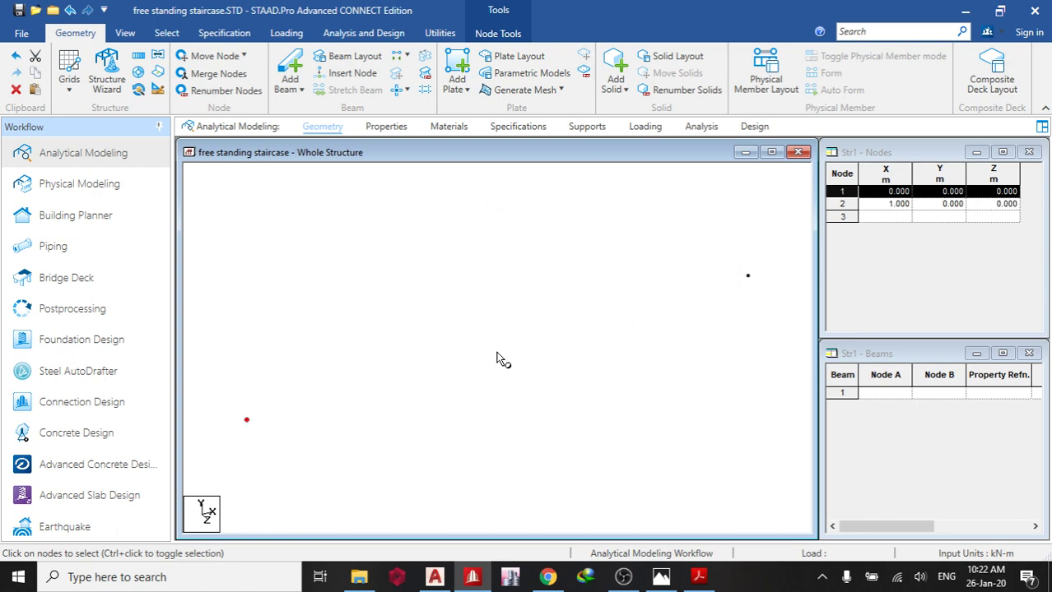
Paste a copy of the node offset 0.2 m in X from the node at X 1 m.
scroll(490, 355, up, 5)
drag(535, 295, 588, 377)
key(ctrl+v)
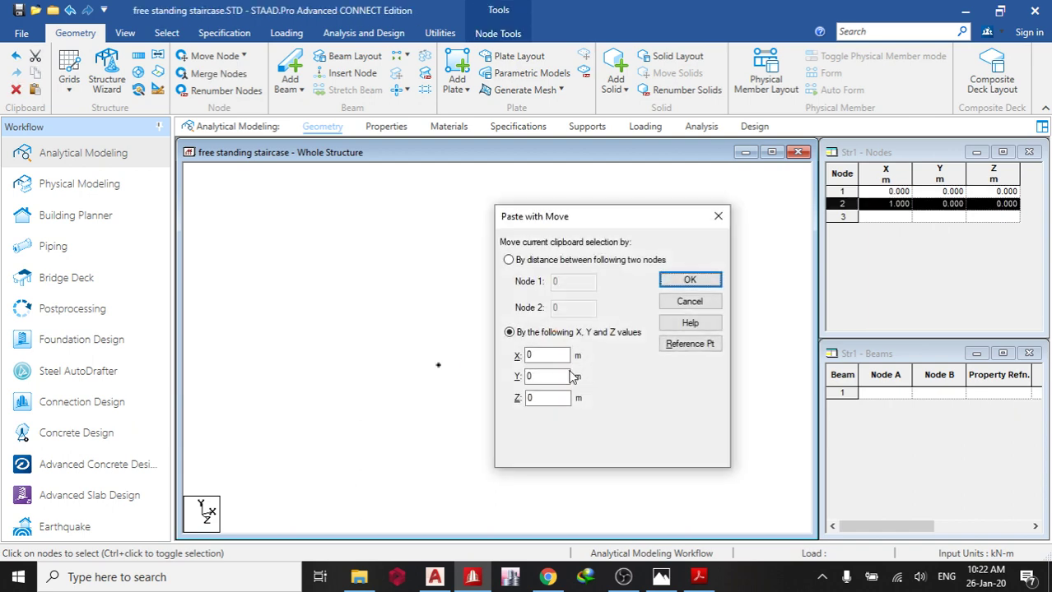
double_click(535, 358)
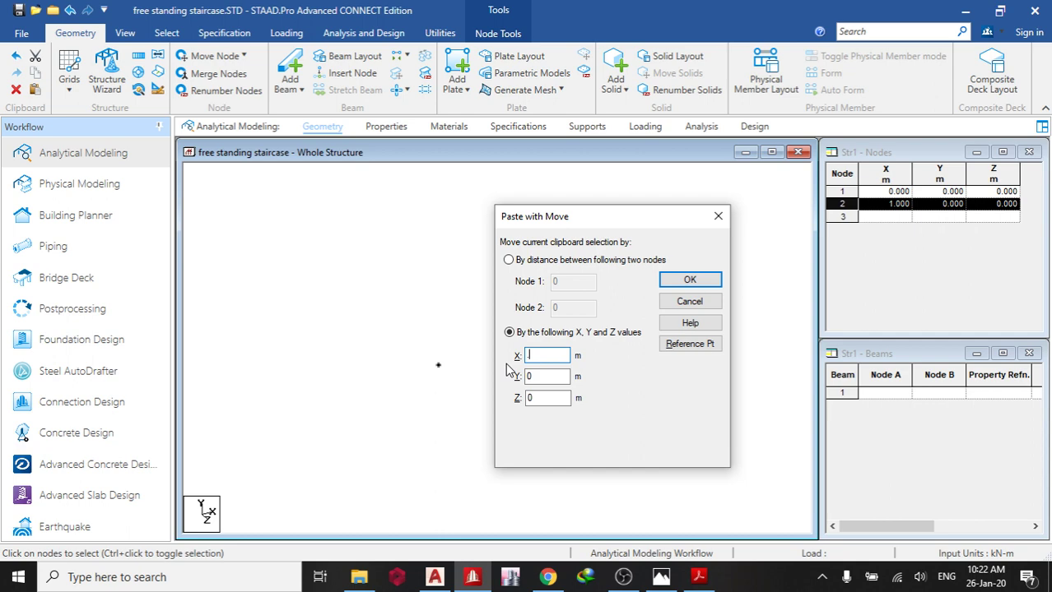
text(.2)
click(694, 280)
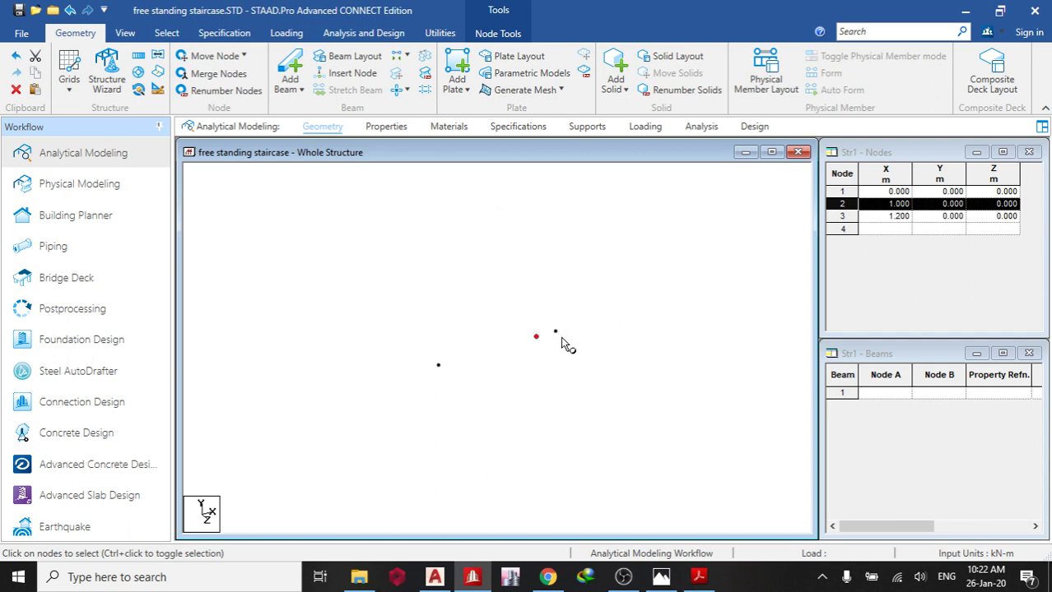
Paste another copy of the node offset 1 m in X from the node at X 1.2 m.
drag(545, 318, 572, 355)
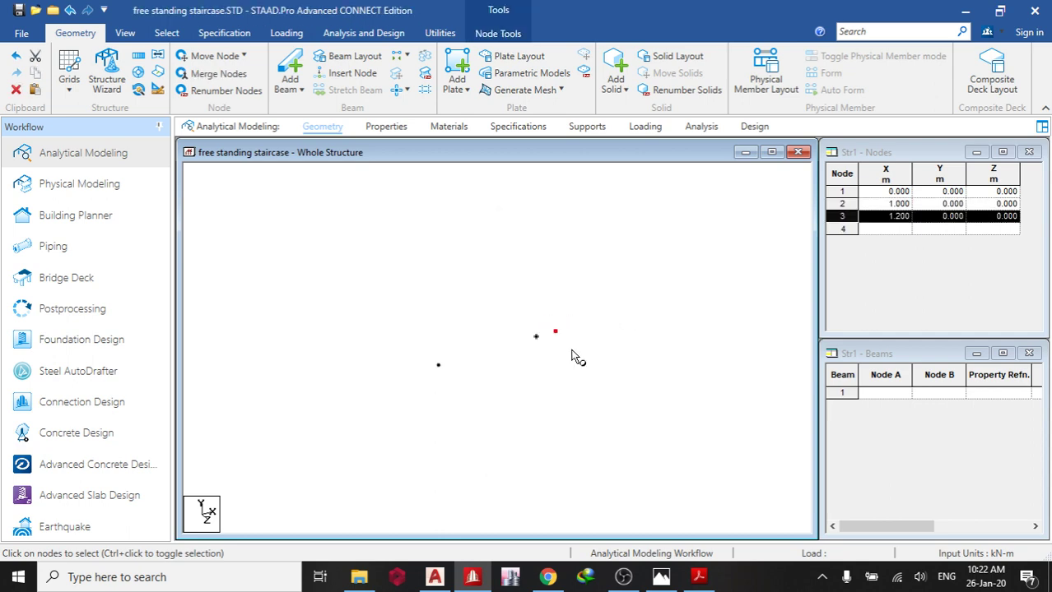
key(ctrl+v)
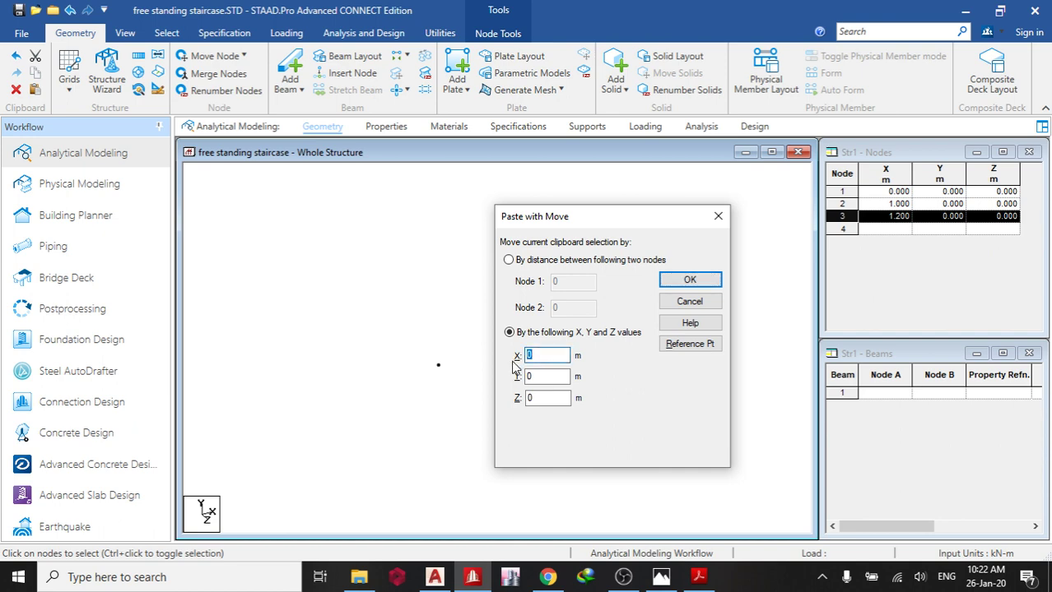
click(691, 280)
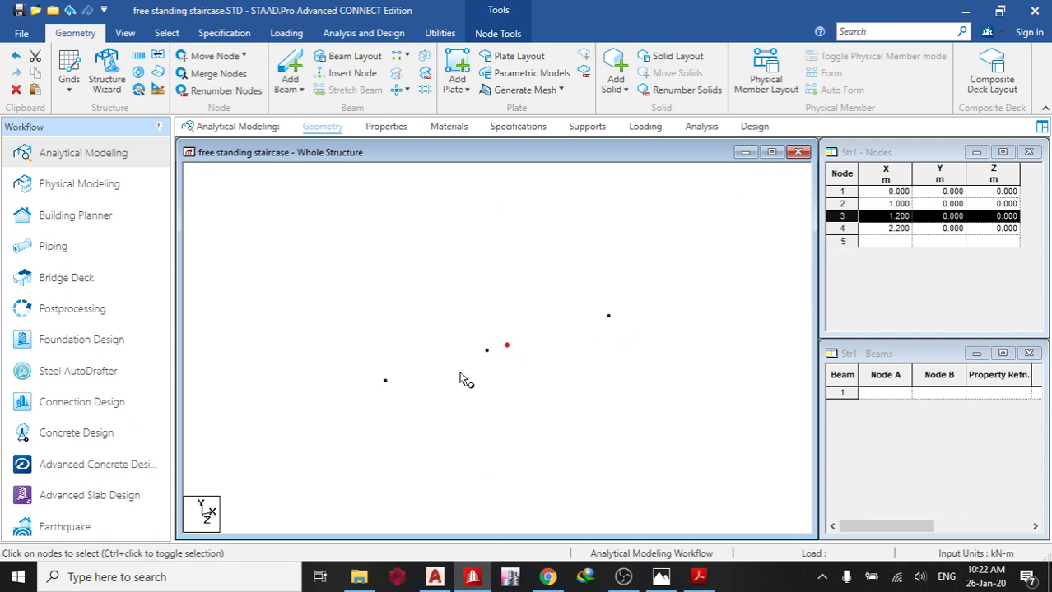
Move the two nodes at X 1.2 m and 2.2 m up by 3 m in Y, checking the storey height in AutoCAD.
ctrl+click(655, 302)
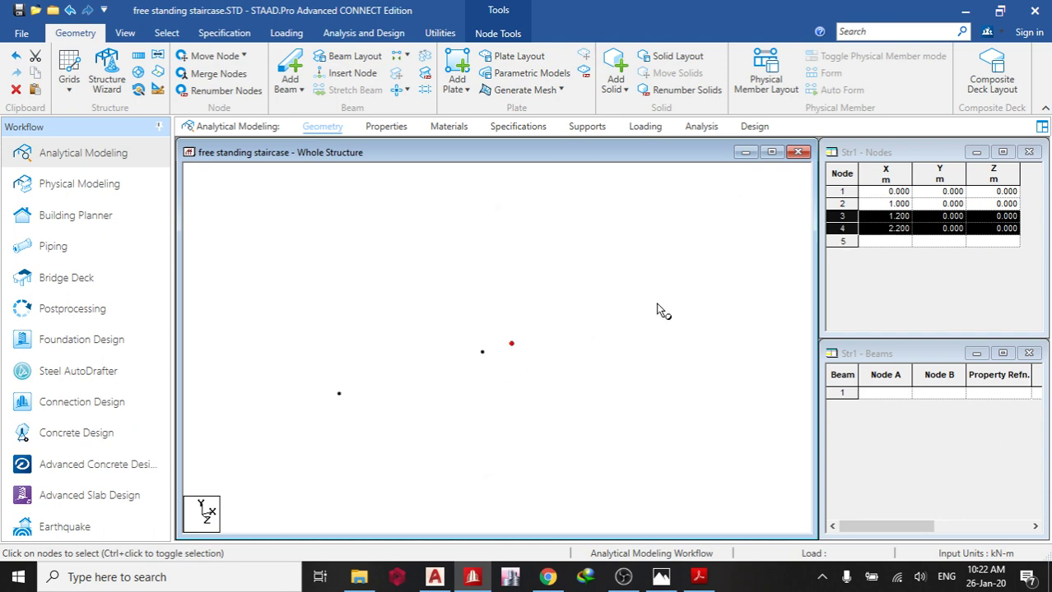
right_click(559, 330)
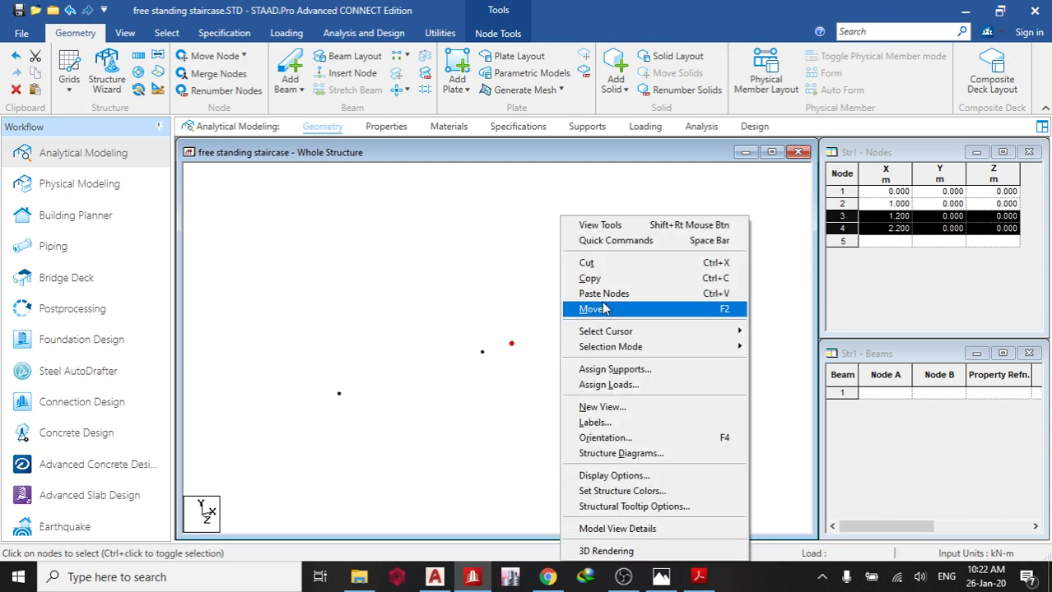
click(603, 309)
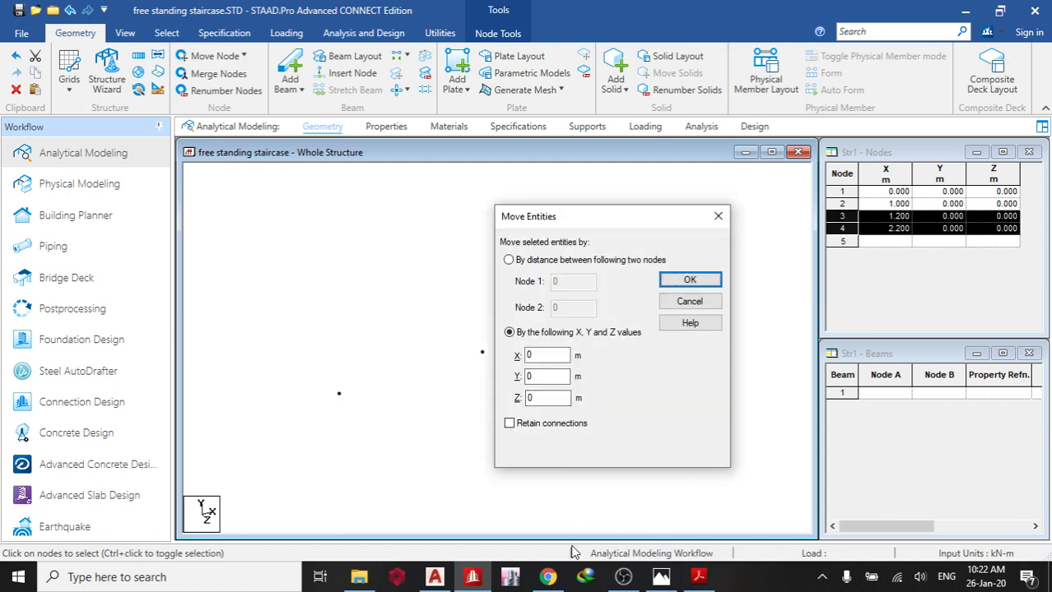
click(435, 577)
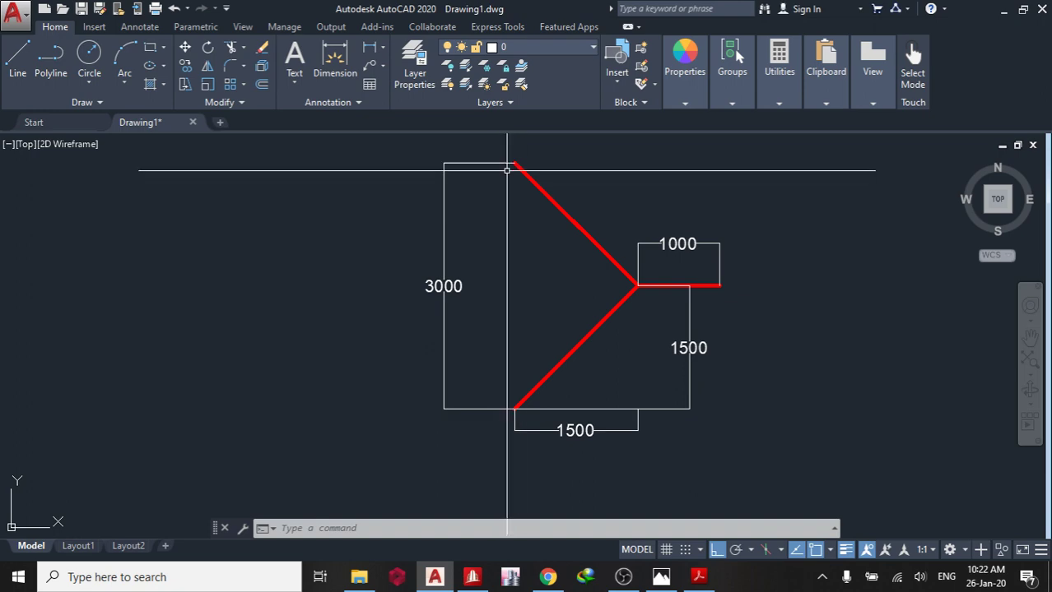
click(472, 576)
double_click(539, 377)
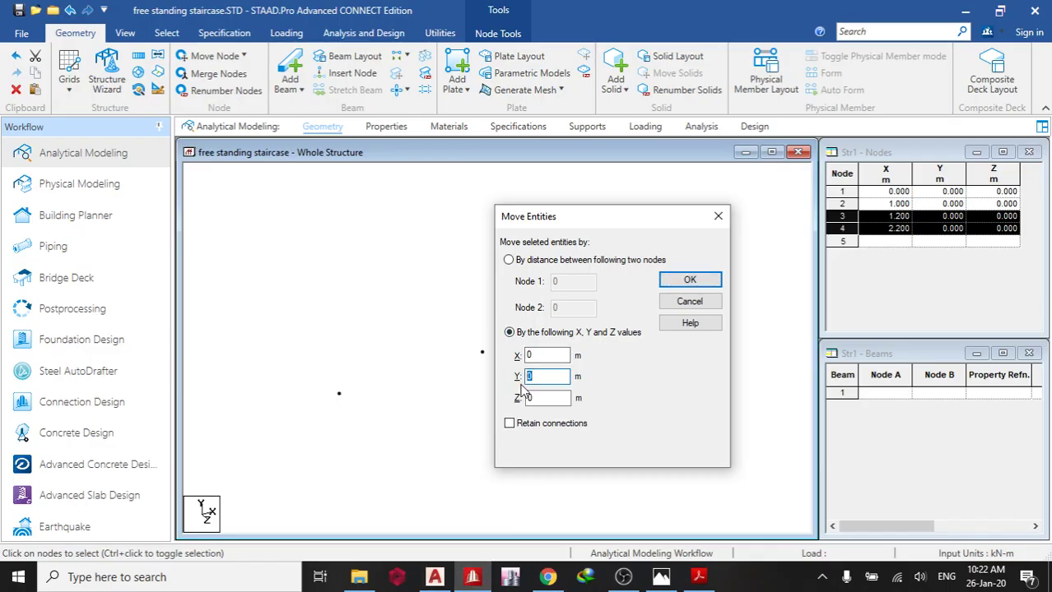
click(689, 280)
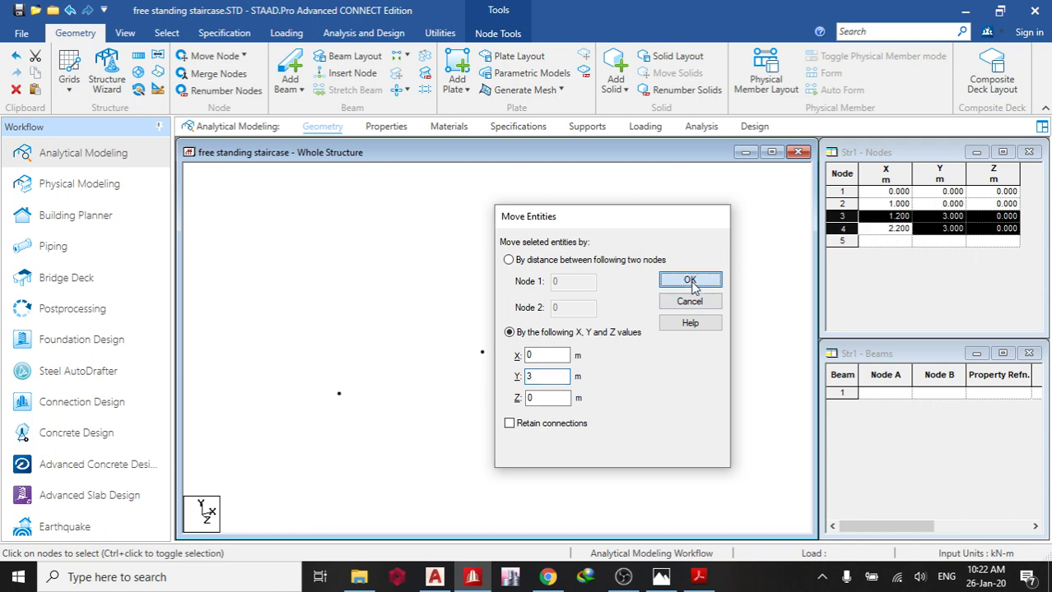
click(566, 323)
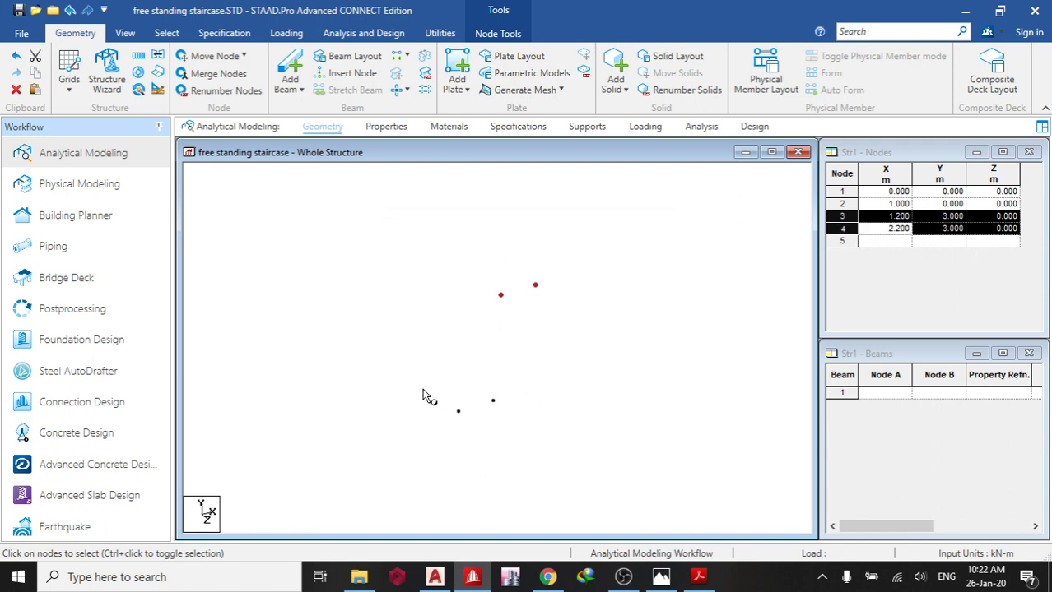
Paste copies of nodes 1 and 2 offset 1.5 m in Y and -1.5 m in Z, checking the offsets against the AutoCAD profile.
drag(423, 390, 550, 435)
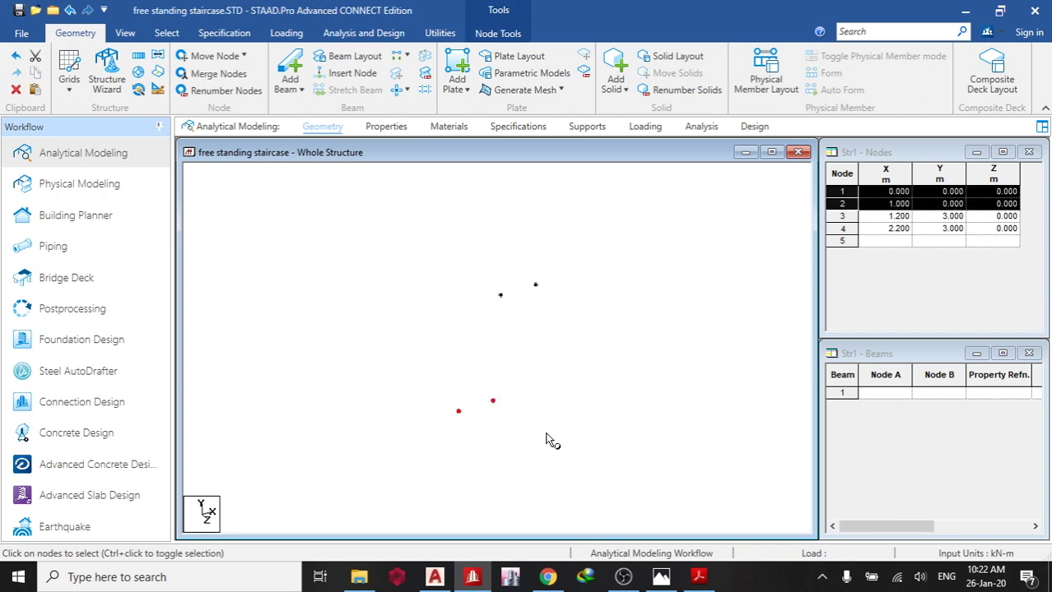
key(ctrl+v)
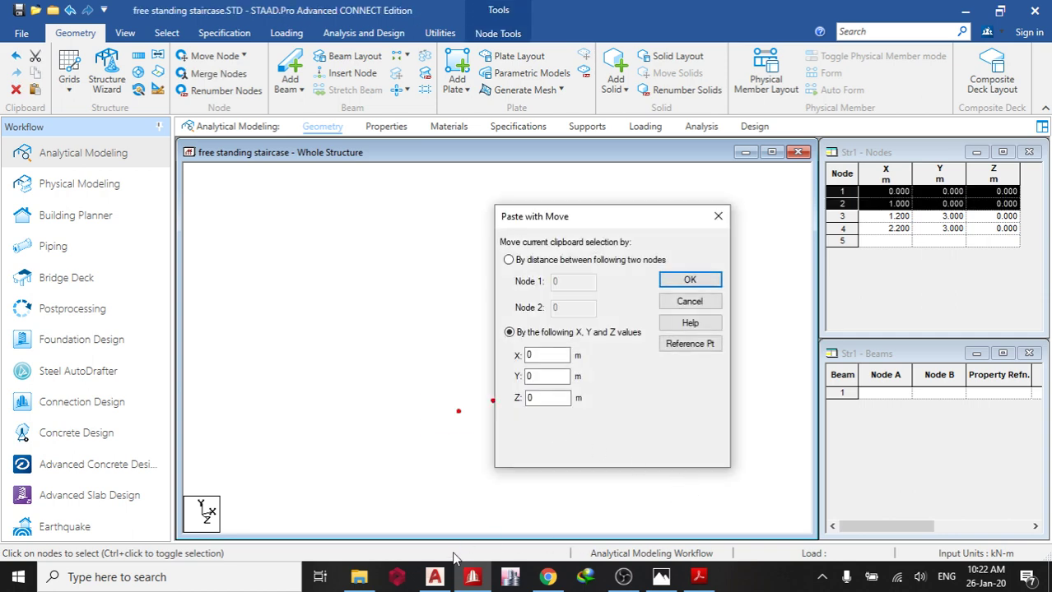
click(434, 577)
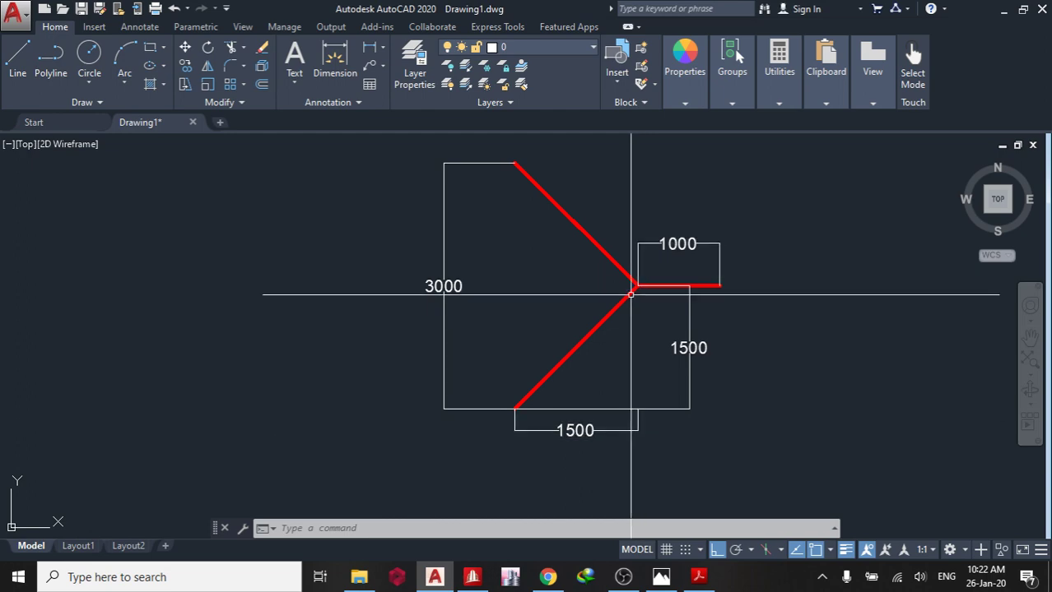
click(472, 577)
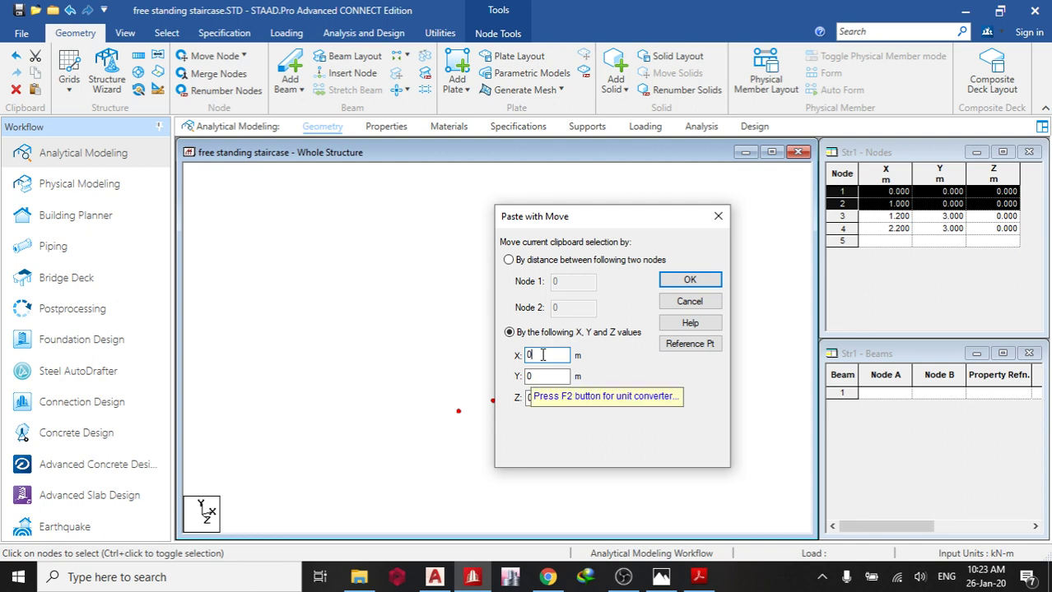
double_click(529, 398)
text(-.15)
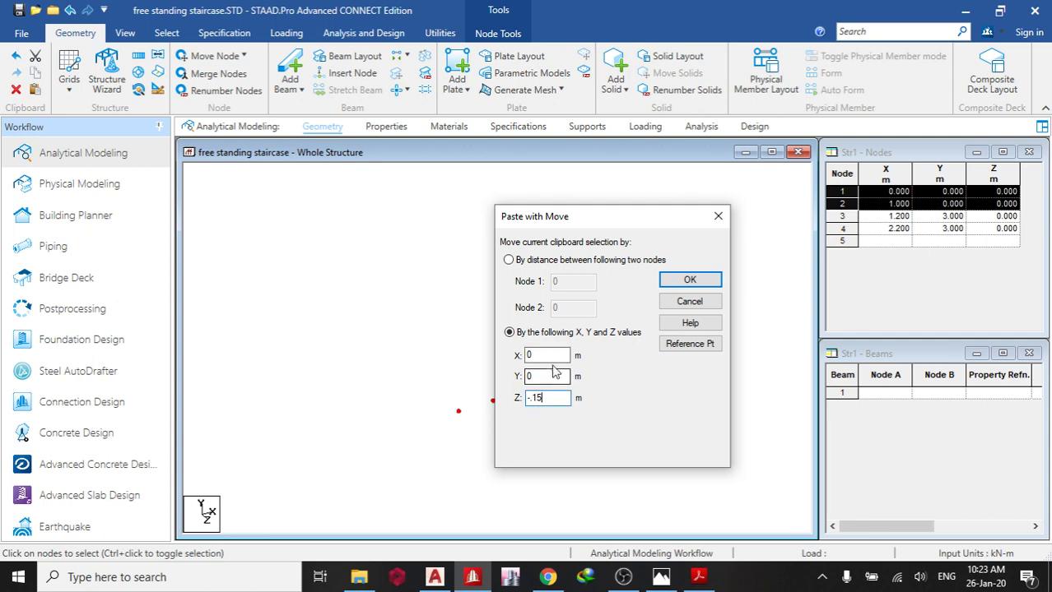
drag(545, 400, 523, 405)
double_click(529, 376)
click(675, 280)
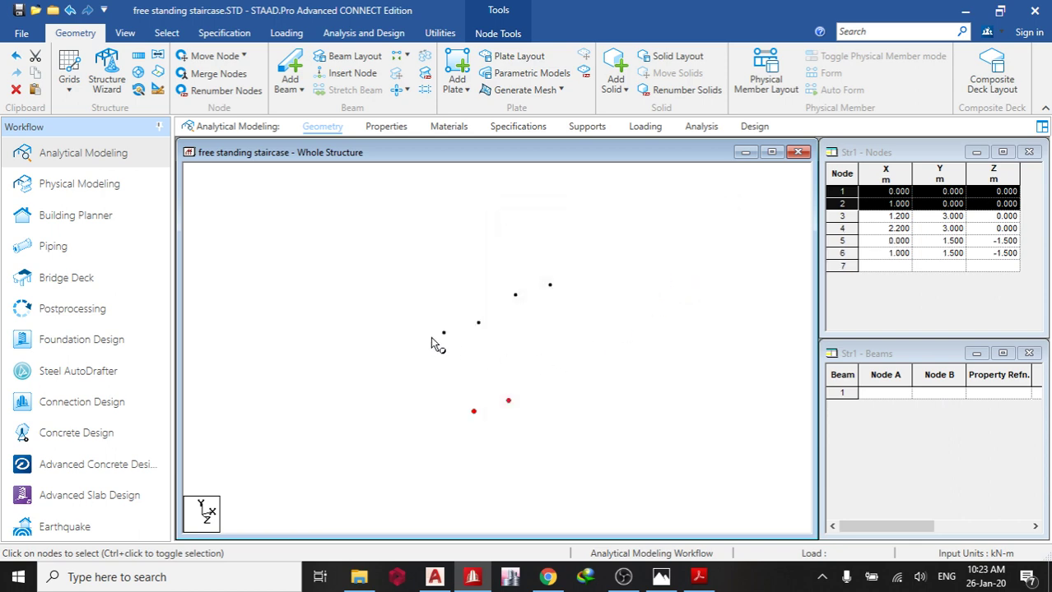
Add a four-noded plate for the lower flight between the nodes at Y 1.5 m and base nodes 1 and 2.
click(456, 64)
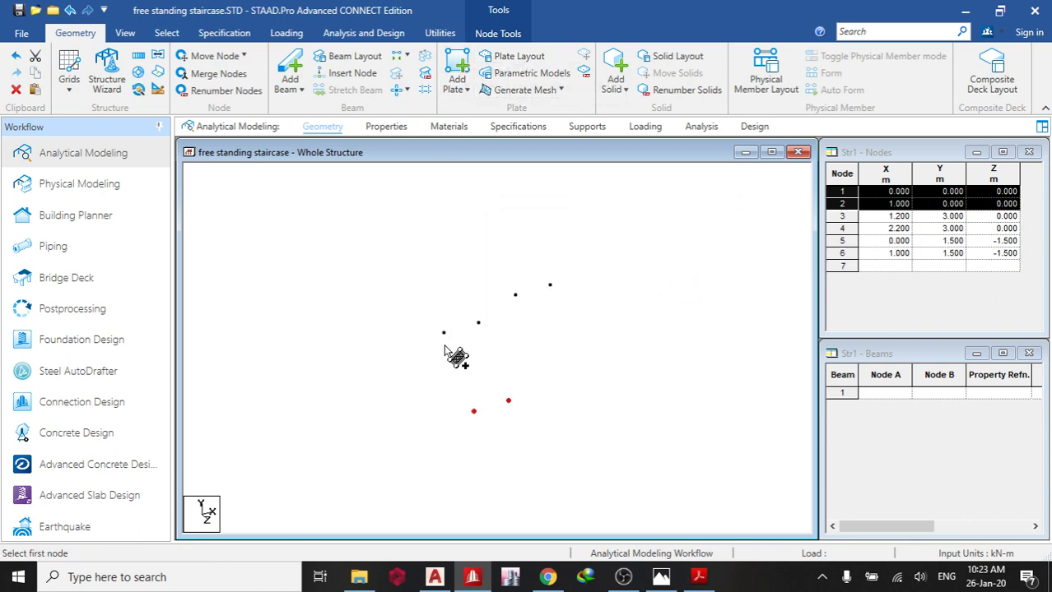
click(478, 323)
click(444, 332)
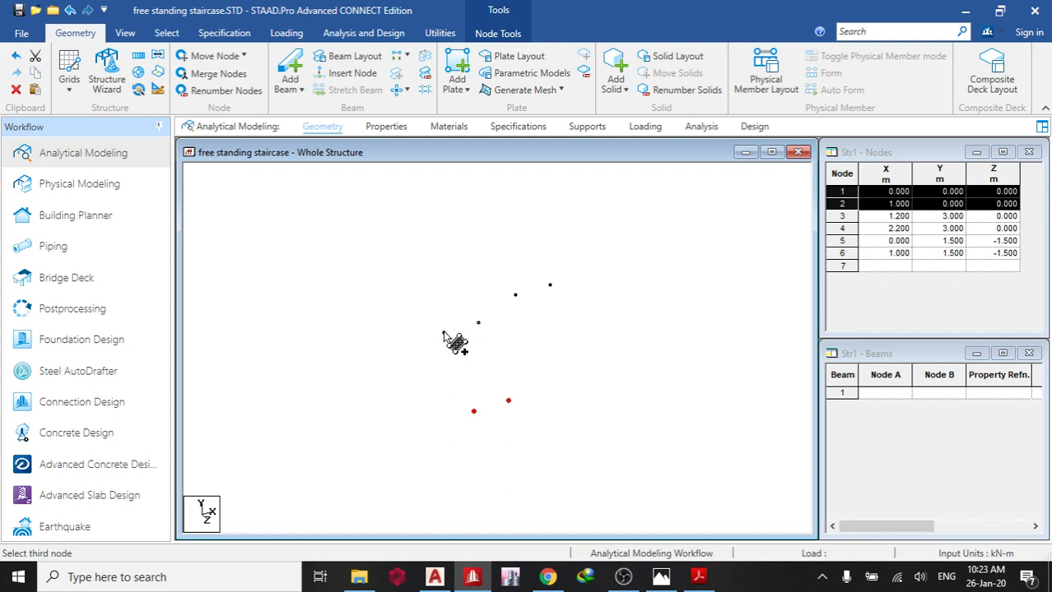
click(473, 411)
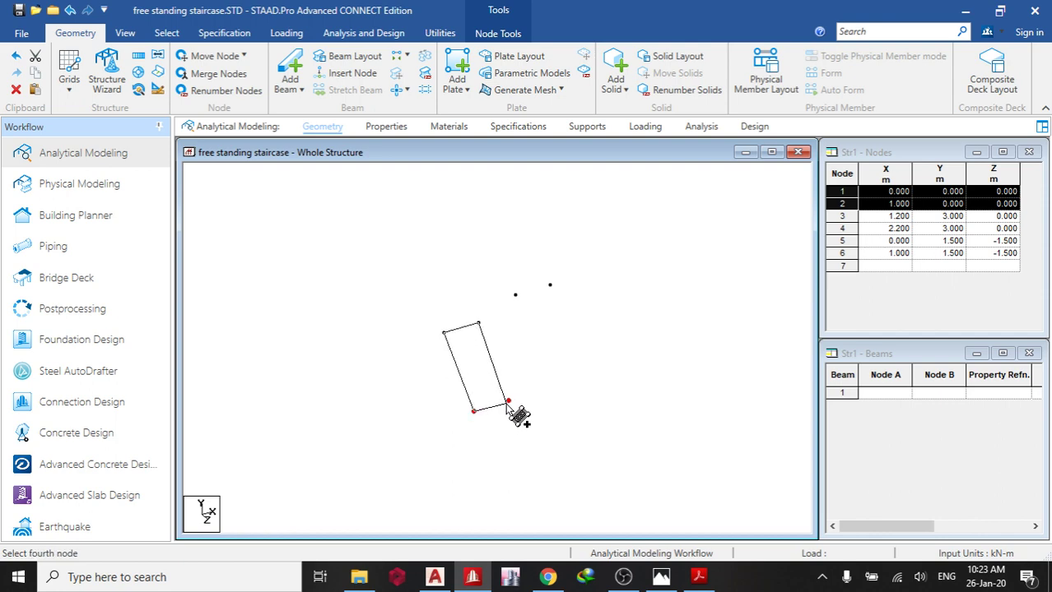
click(509, 401)
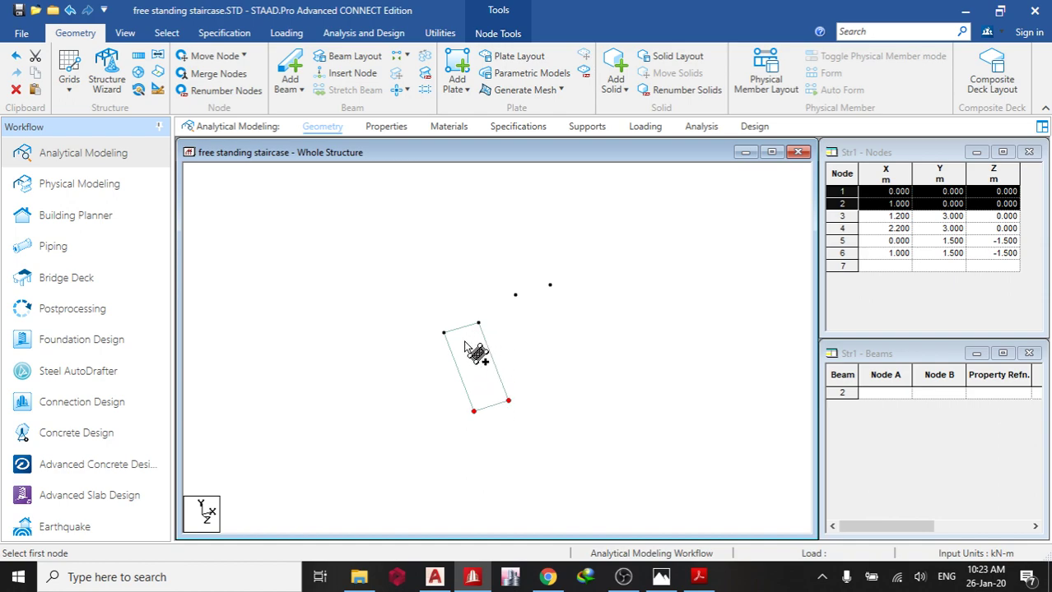
Paste copies of nodes 5 and 6 offset -1 m in Z, checking the landing width against the AutoCAD profile.
click(435, 577)
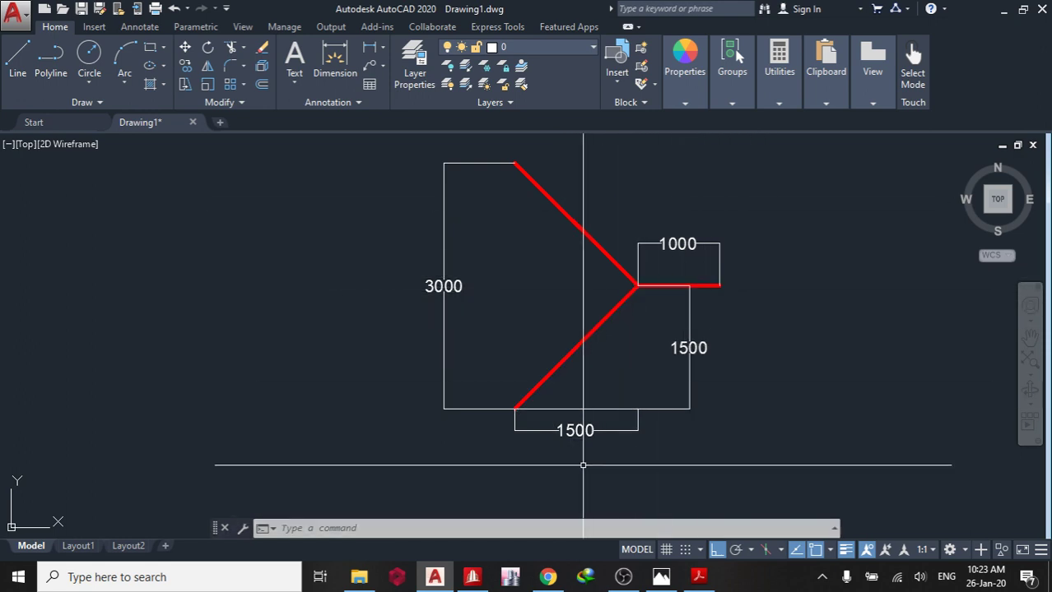
mouse_move(472, 577)
click(515, 435)
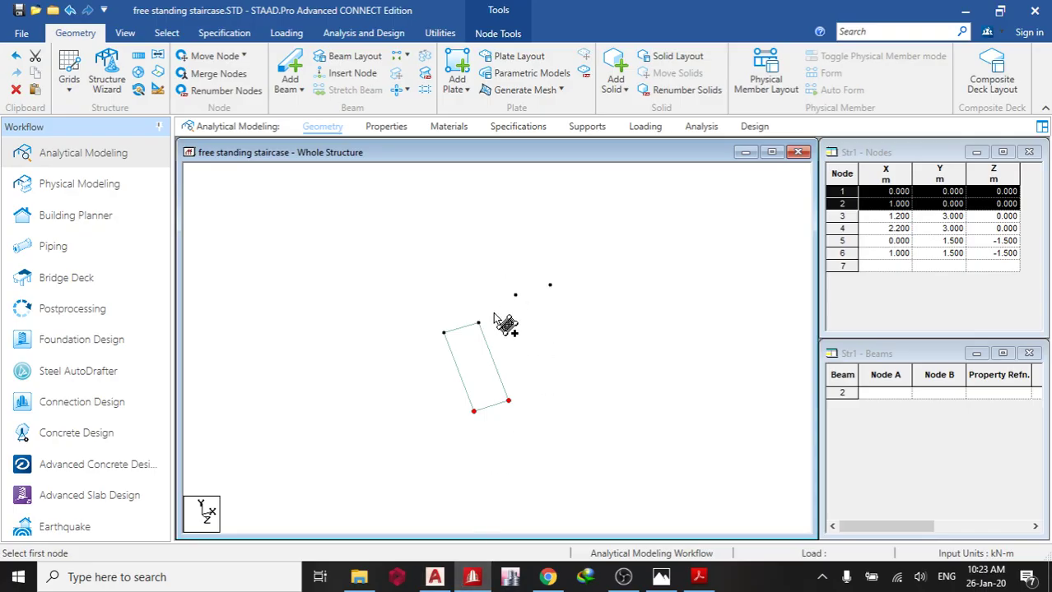
right_click(395, 249)
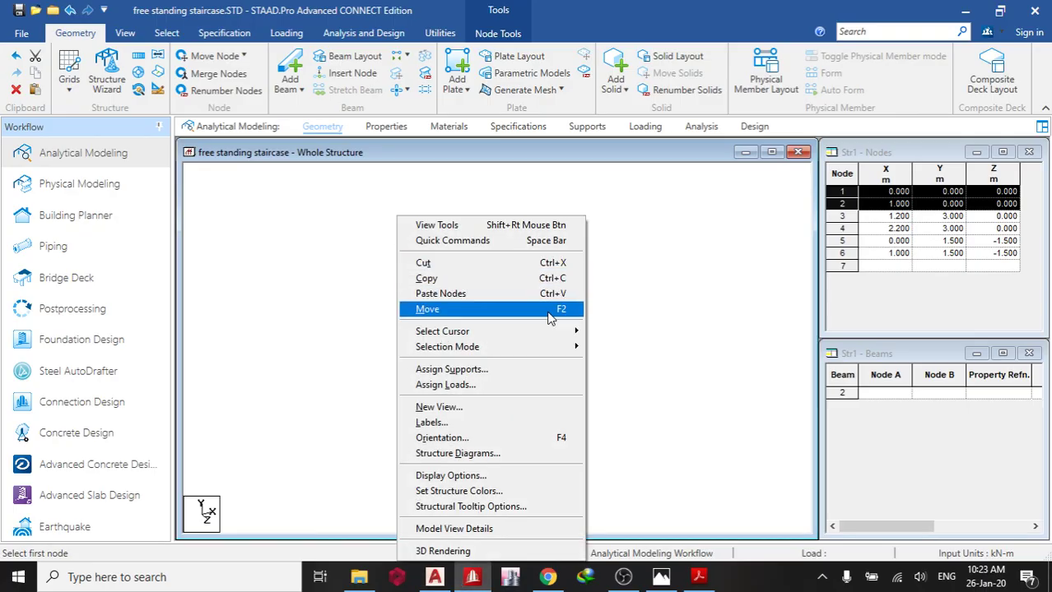
mouse_move(527, 330)
click(609, 332)
click(444, 333)
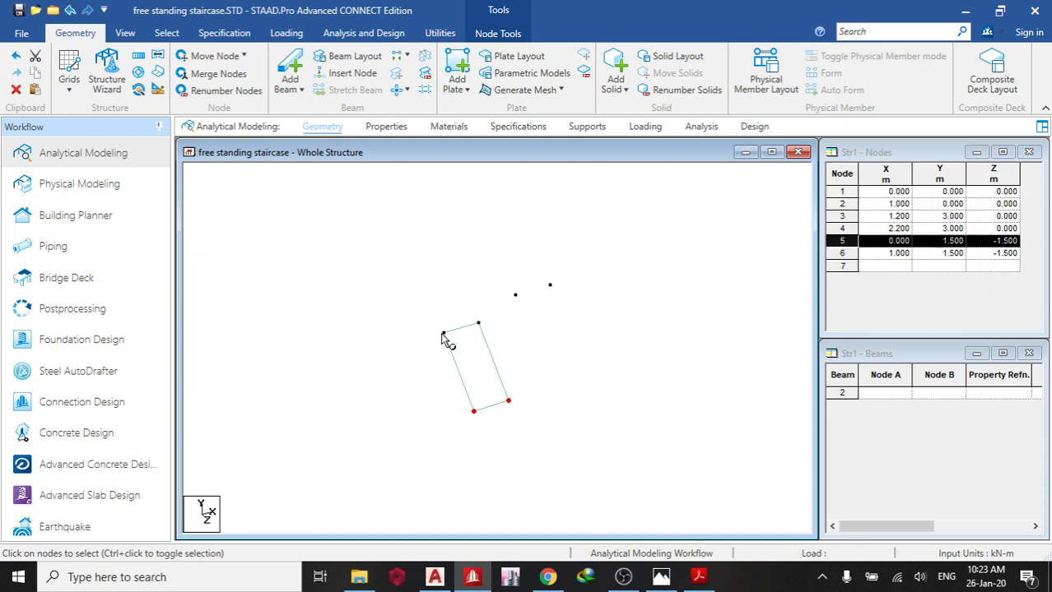
ctrl+click(478, 323)
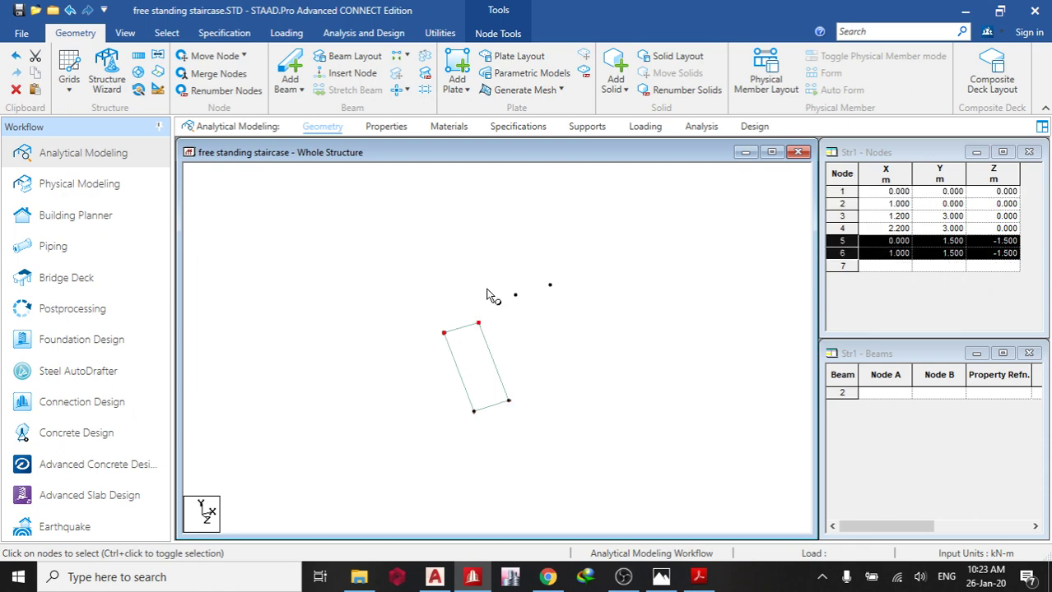
key(ctrl+v)
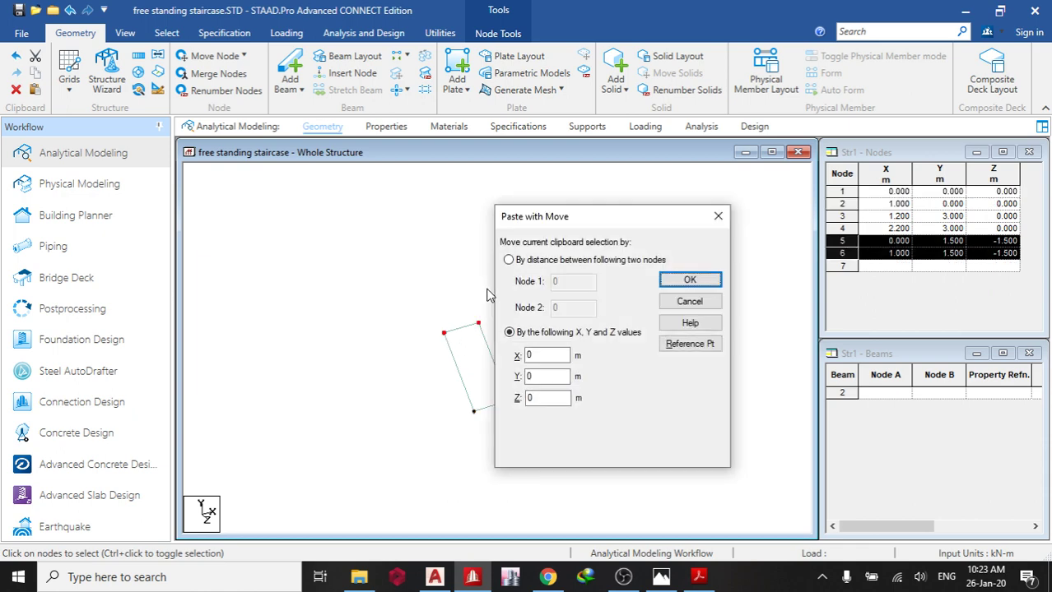
double_click(540, 398)
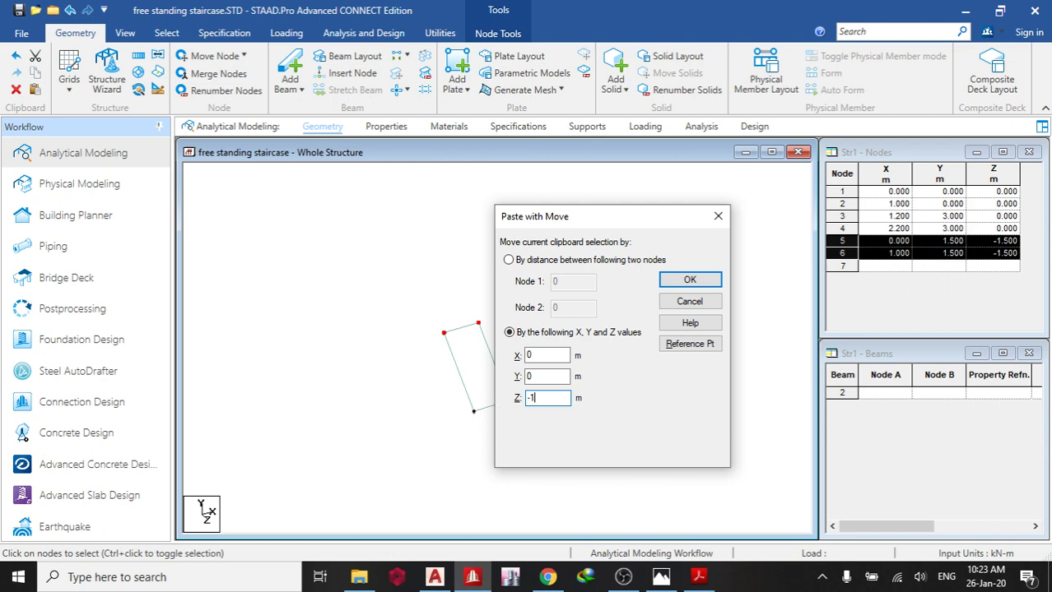
text(-1)
click(671, 284)
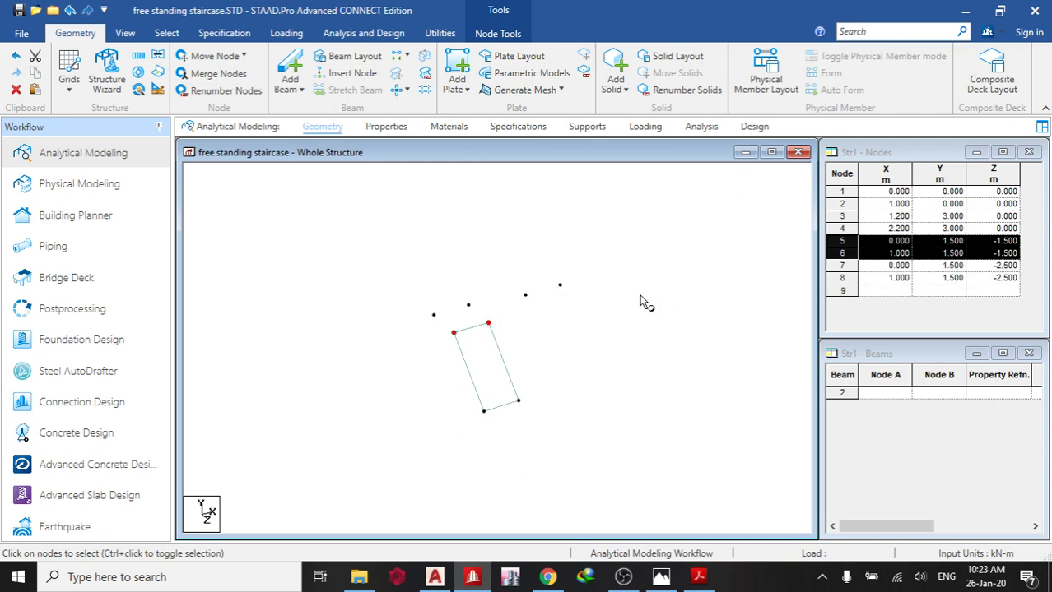
scroll(521, 317, up, 2)
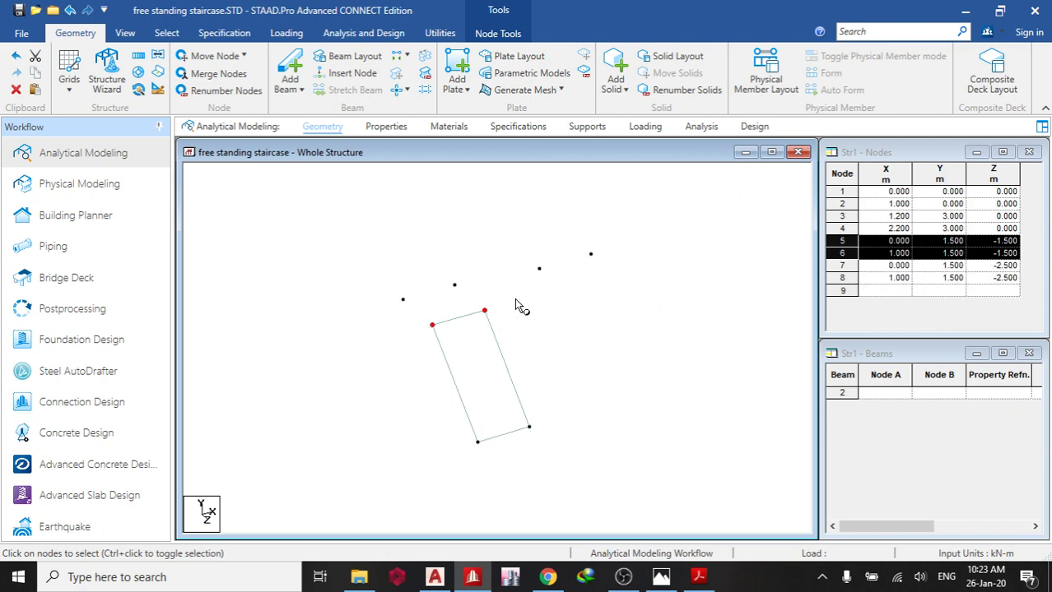
ctrl+click(454, 287)
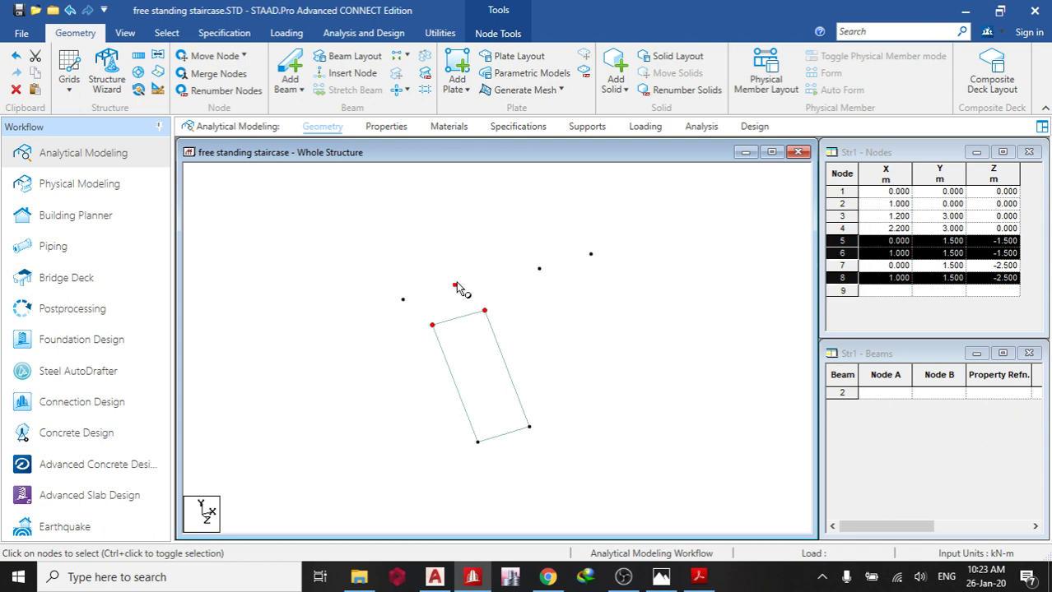
right_click(458, 288)
click(503, 311)
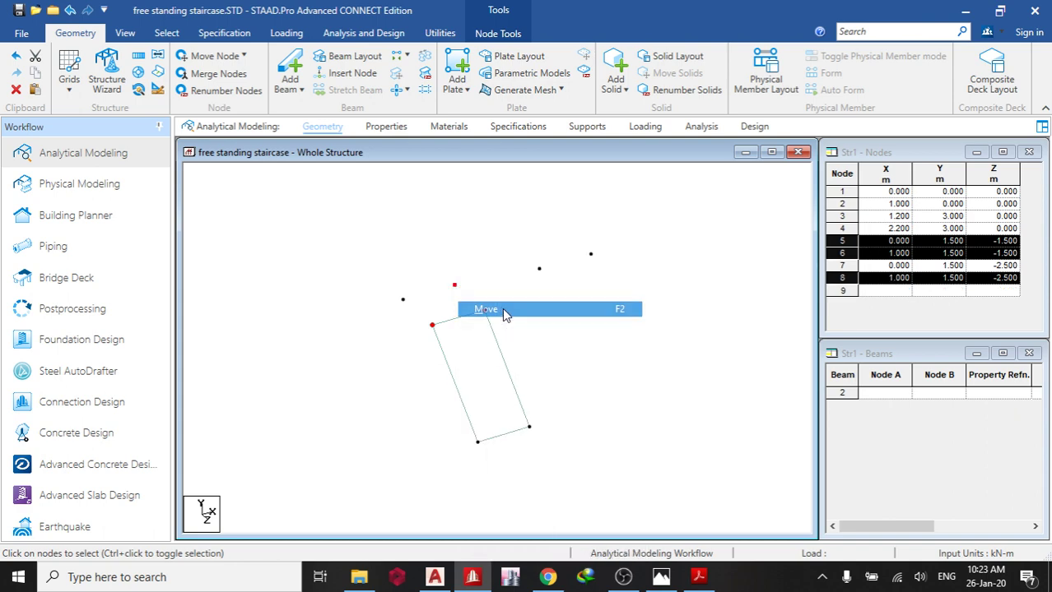
double_click(526, 355)
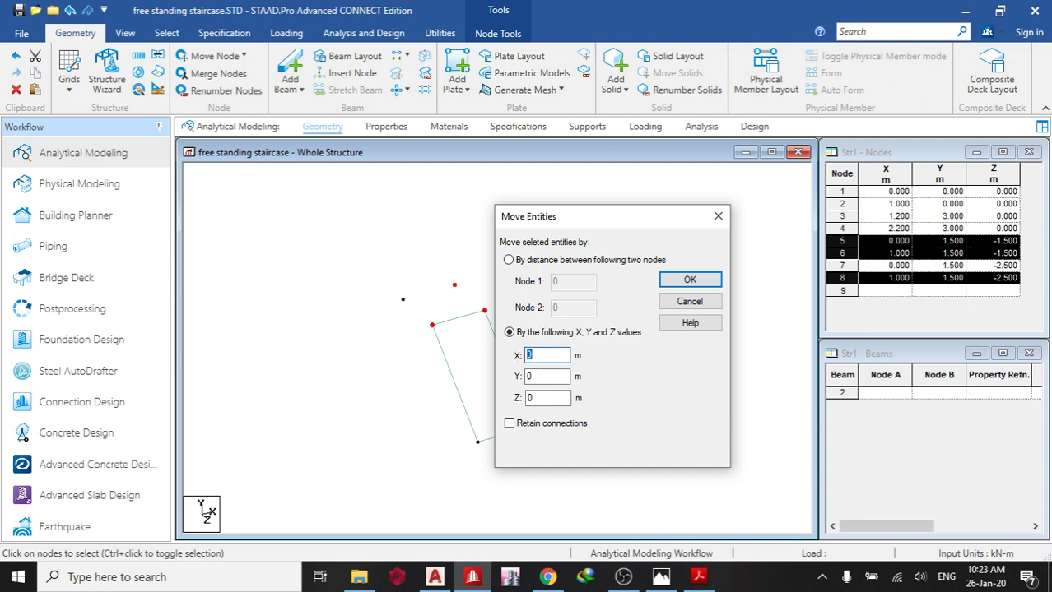
click(692, 281)
click(584, 325)
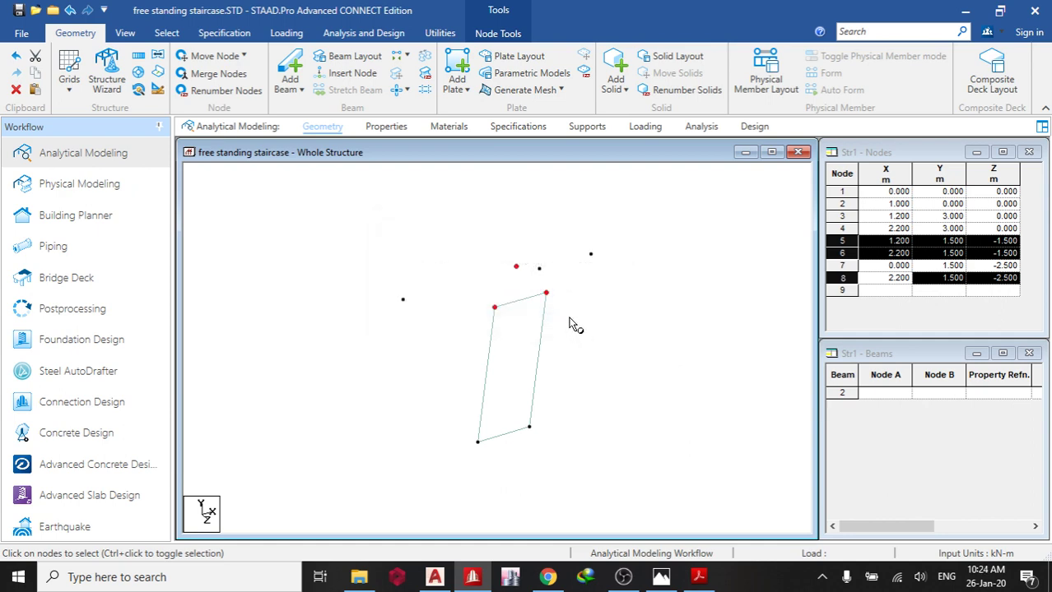
key(ctrl+z)
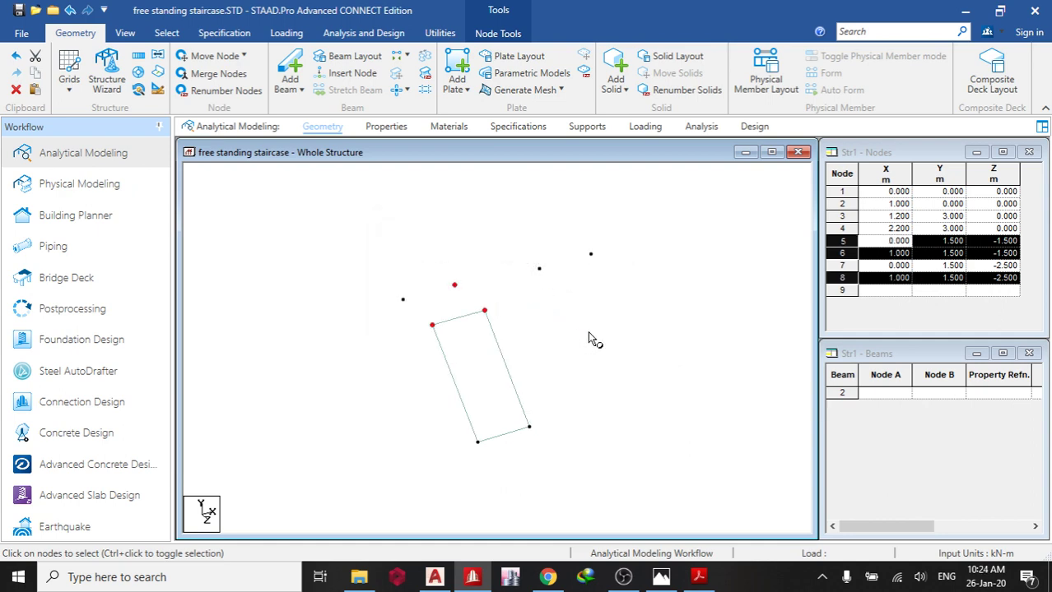
Move only node 8 by 1.2 m in X, allowing existing members to be split at the moved node.
click(471, 298)
click(455, 285)
right_click(455, 285)
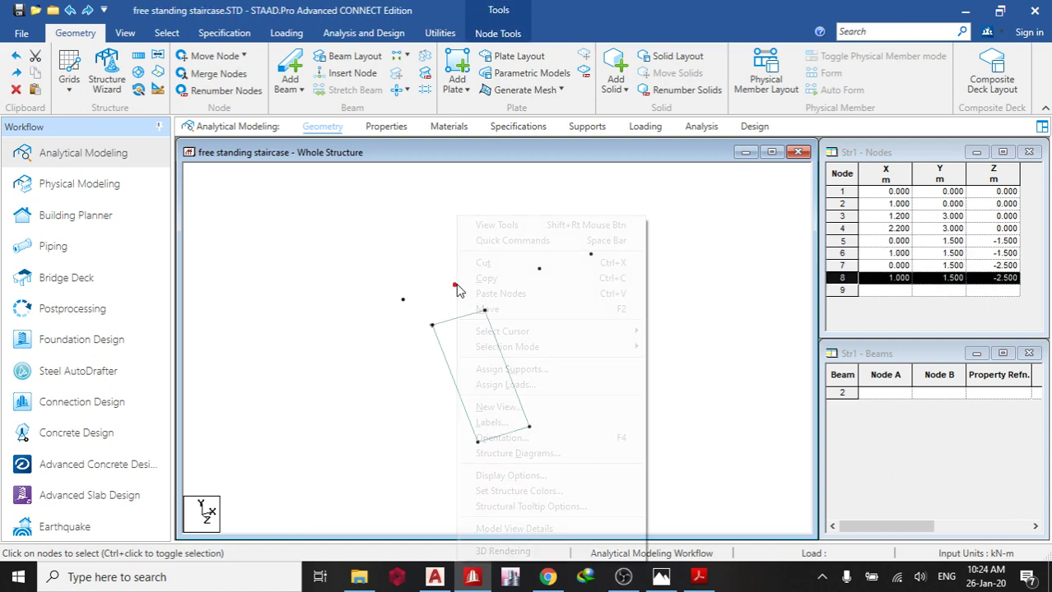
click(535, 313)
double_click(546, 354)
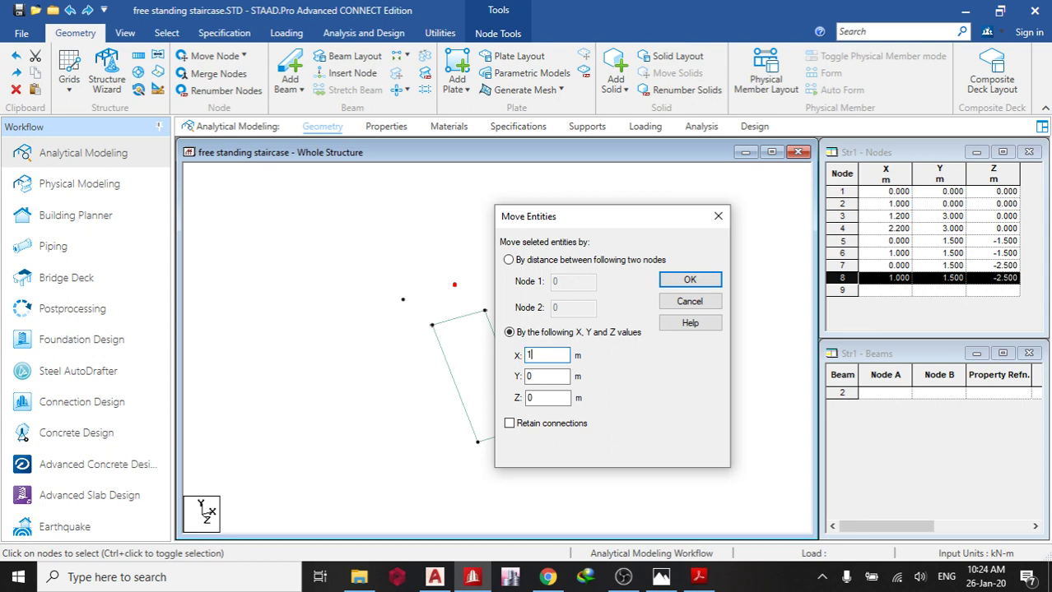
text(1.2)
click(690, 280)
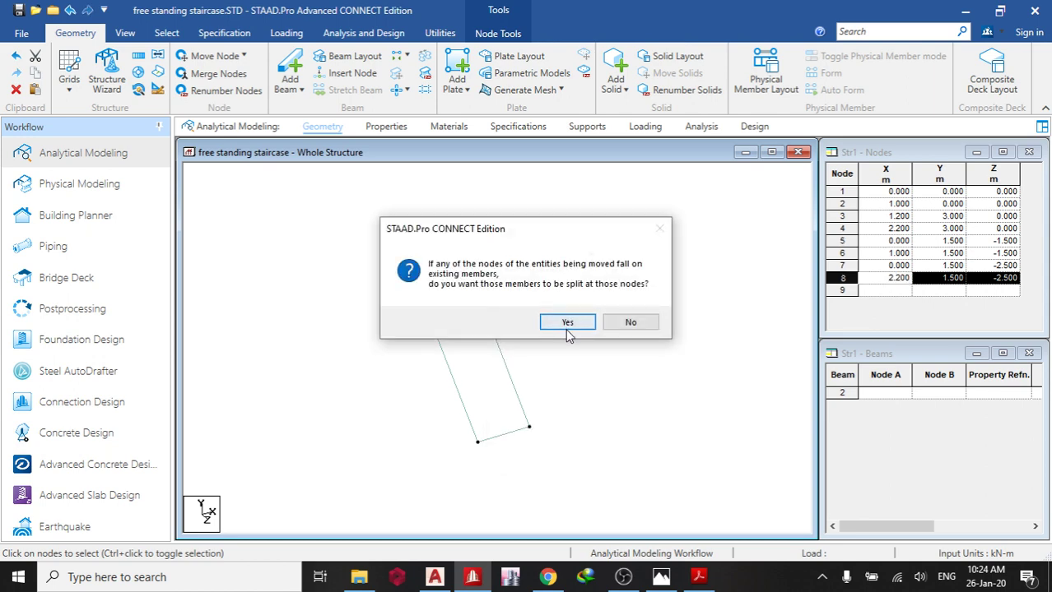
click(569, 325)
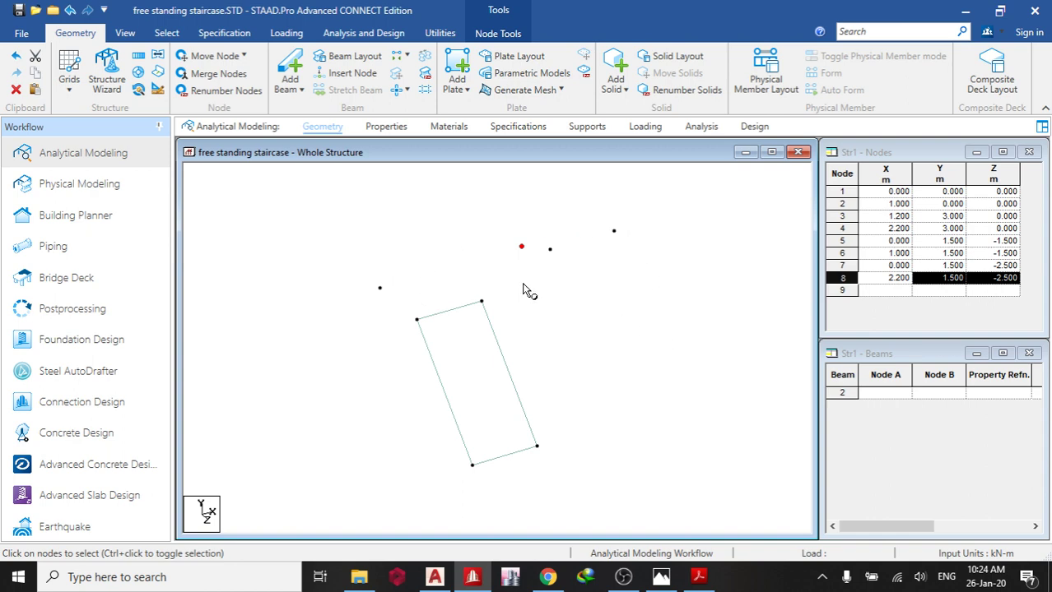
Paste a copy of node 6 at the head of the lower flight, offset 0.2 m in X.
click(481, 303)
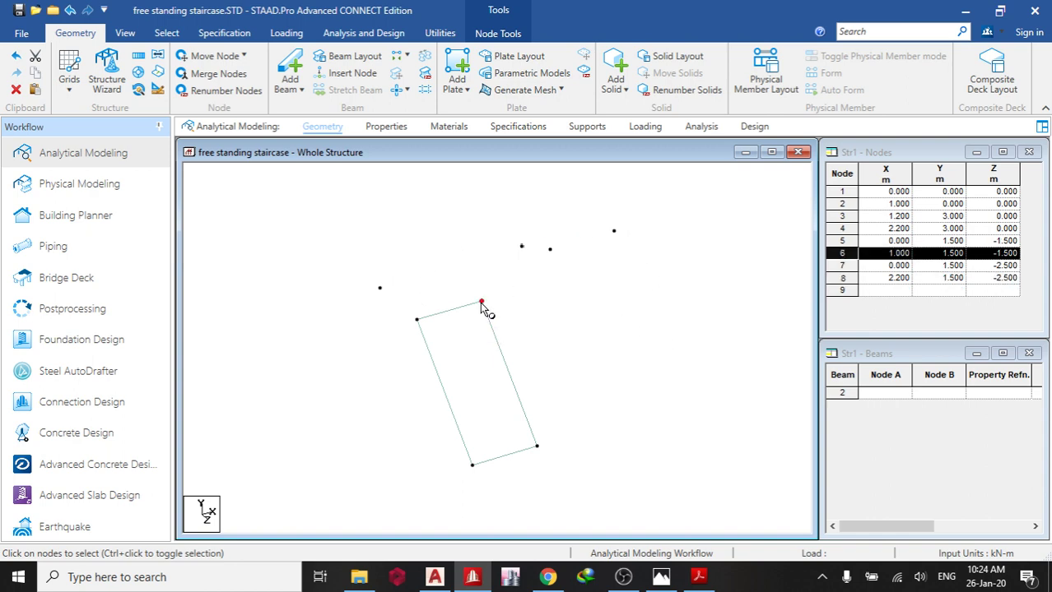
key(ctrl+v)
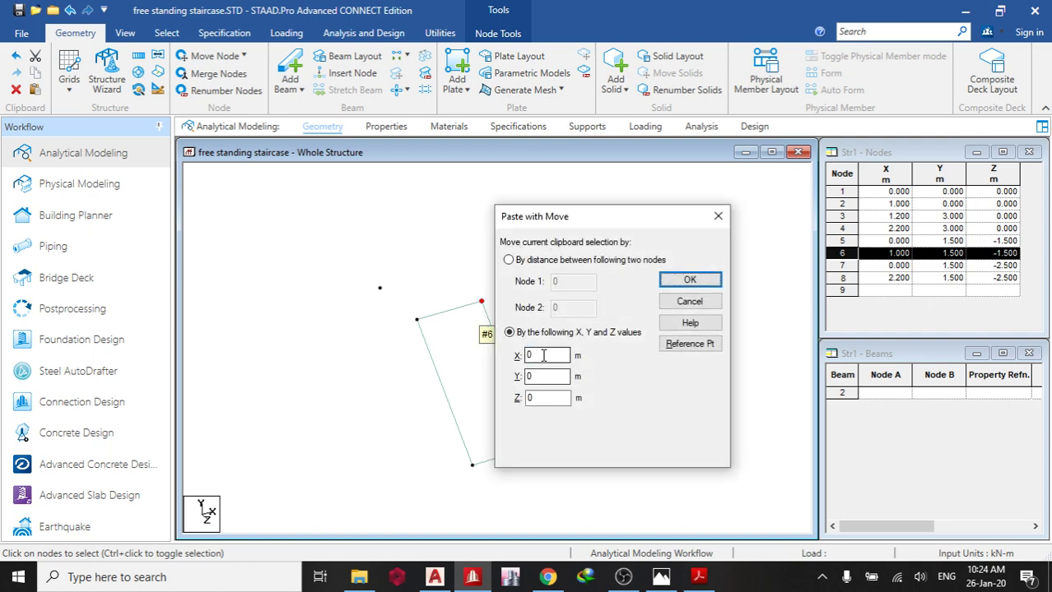
double_click(543, 355)
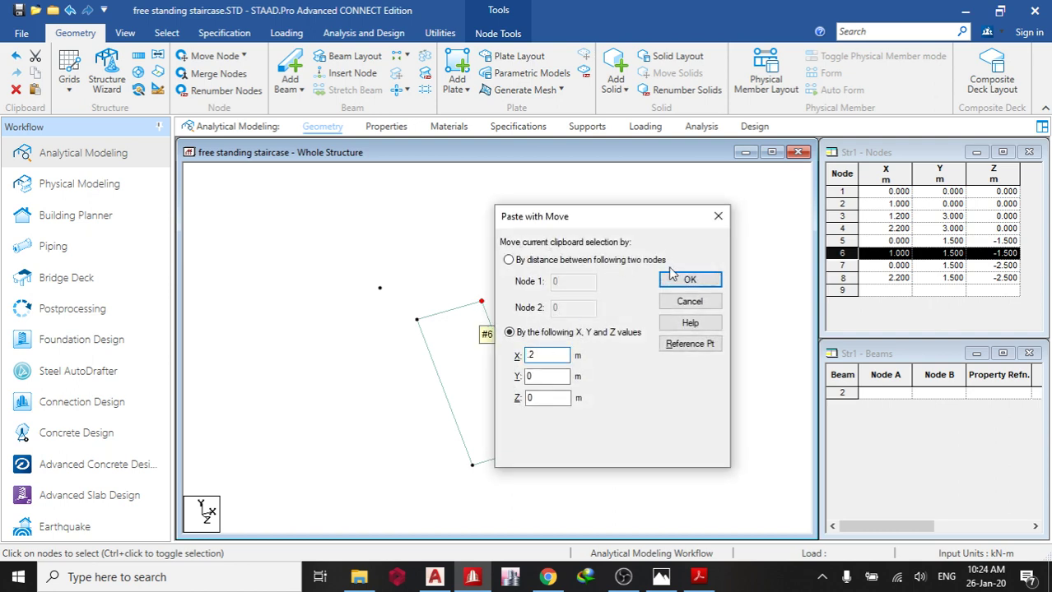
click(674, 279)
Paste a copy of the landing-edge node at X 1.2 m, offset 1 m in X.
click(494, 298)
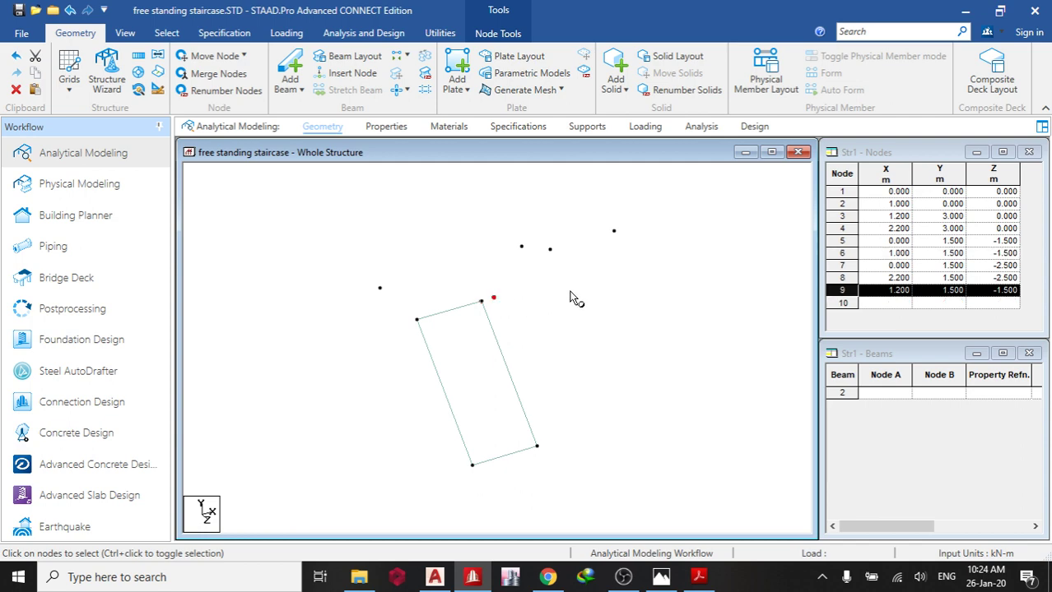
key(ctrl+v)
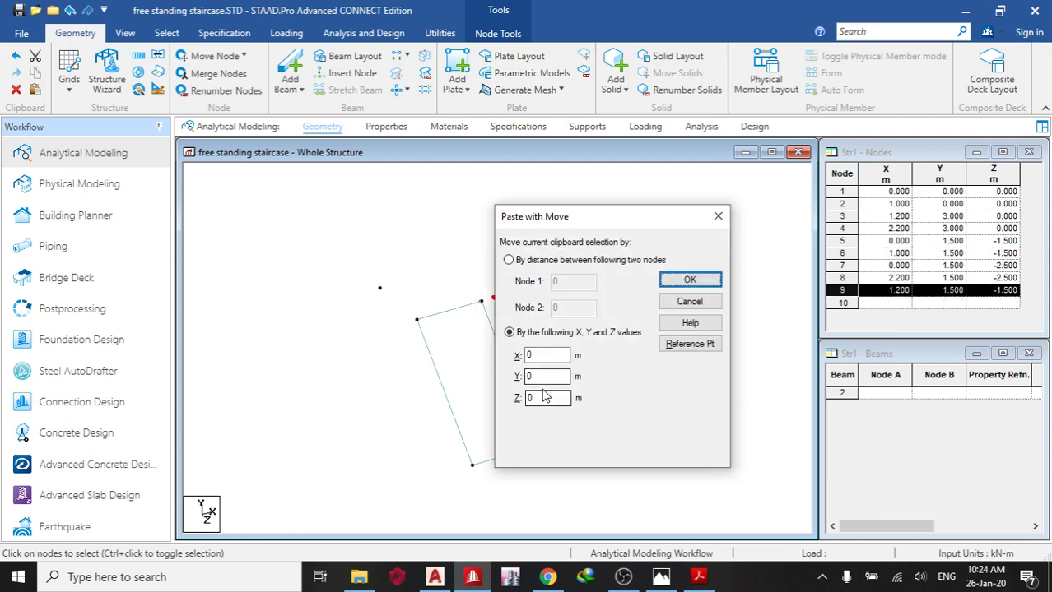
click(530, 355)
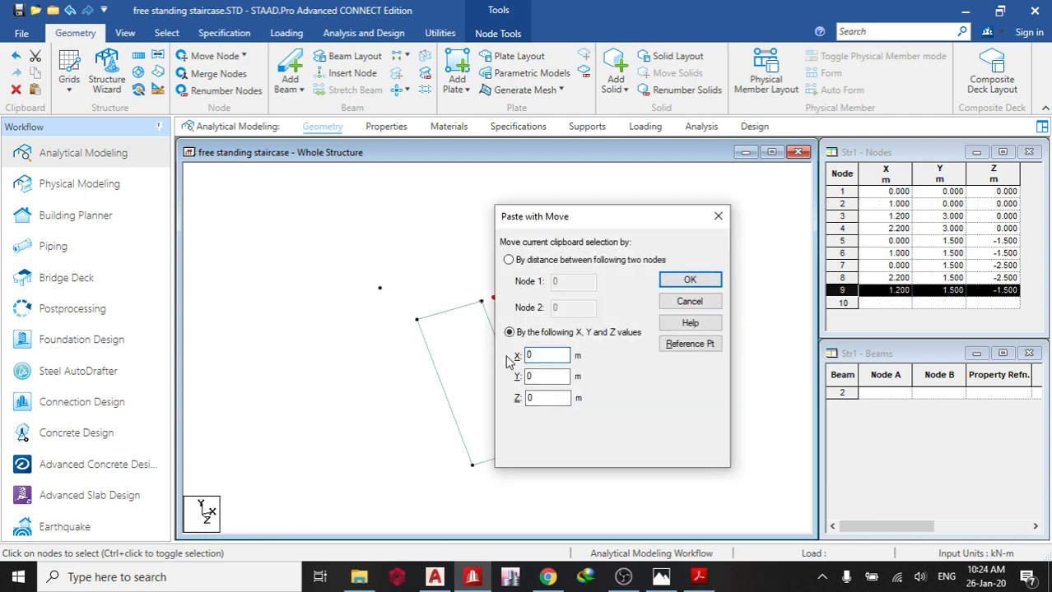
click(689, 280)
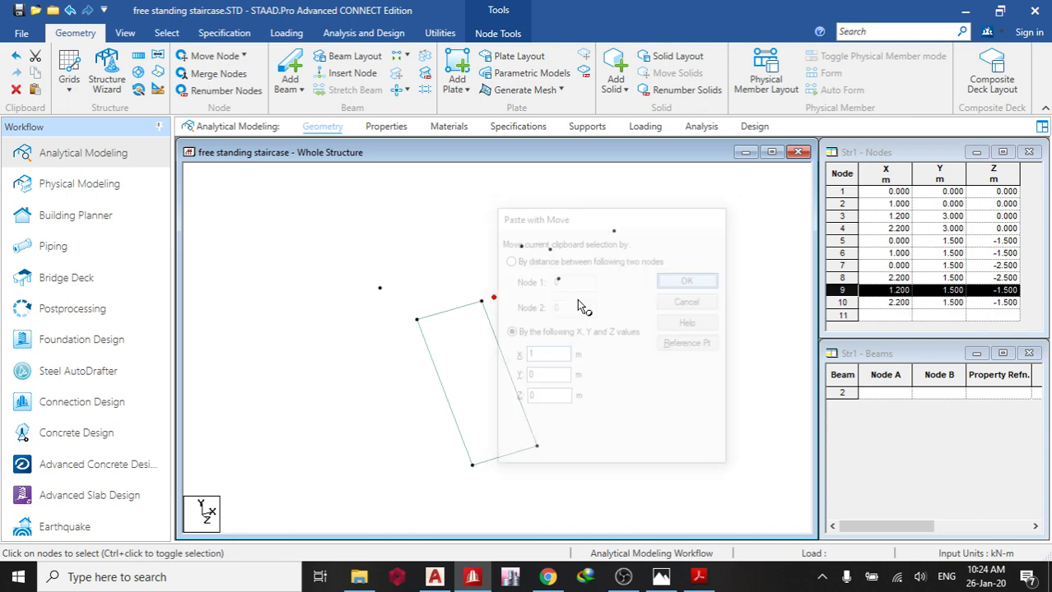
Add a four-noded plate for the landing through its corner nodes 8, 7, 5 and 10.
click(456, 66)
click(521, 246)
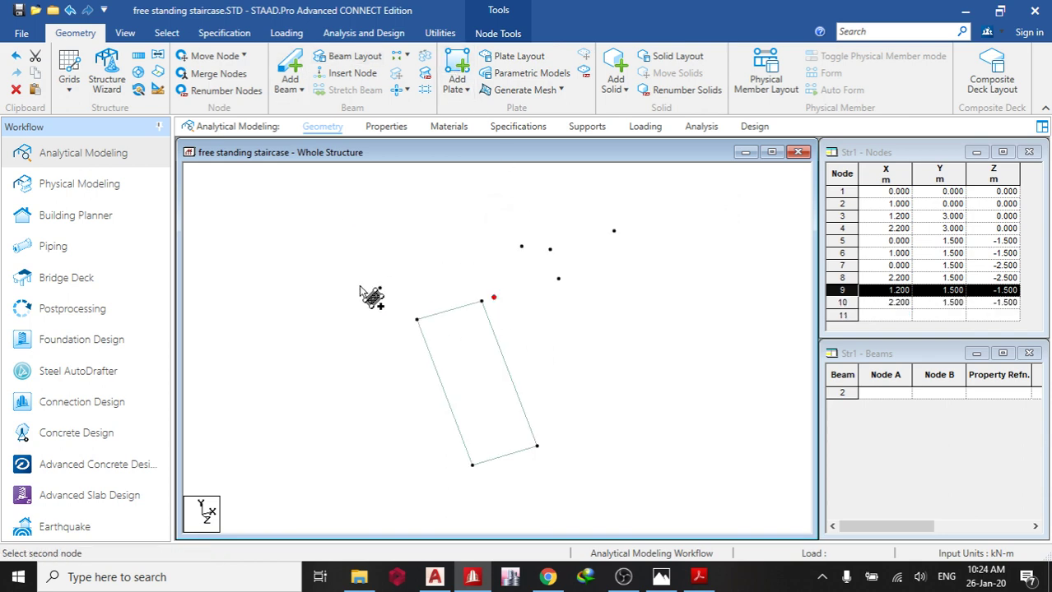
click(379, 288)
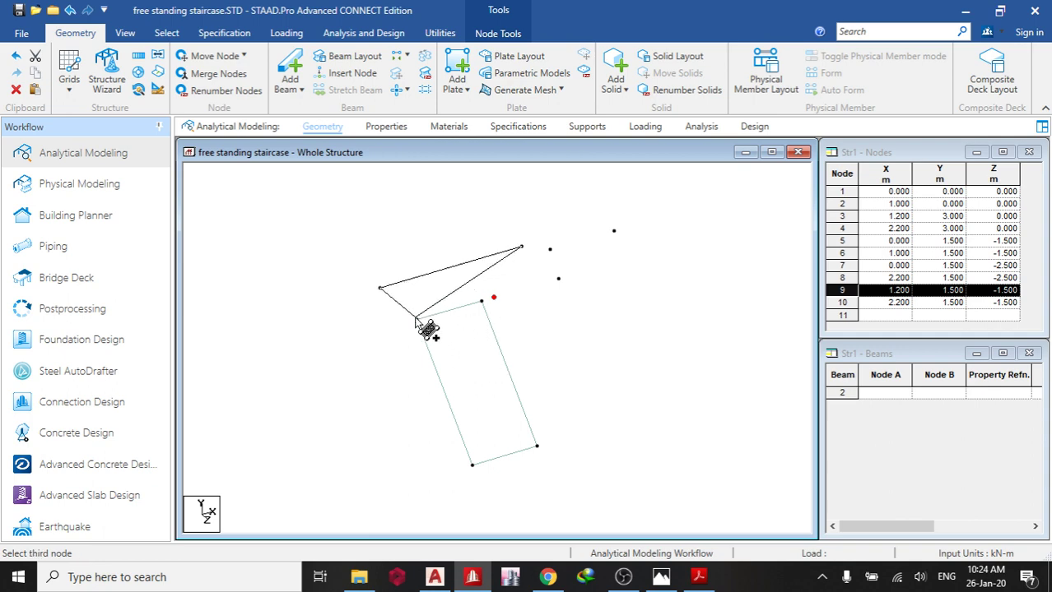
click(417, 319)
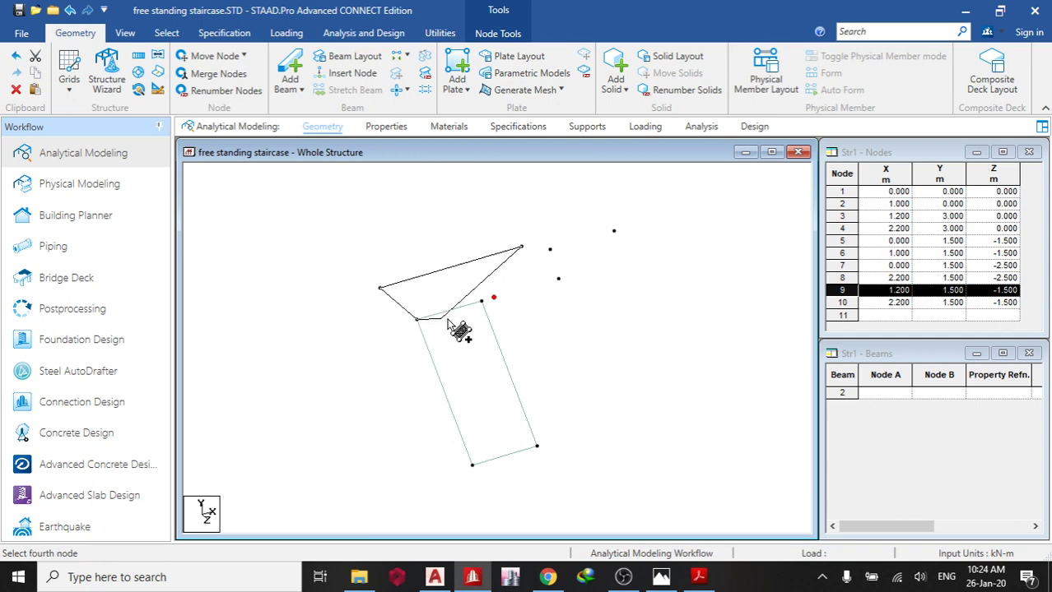
click(561, 281)
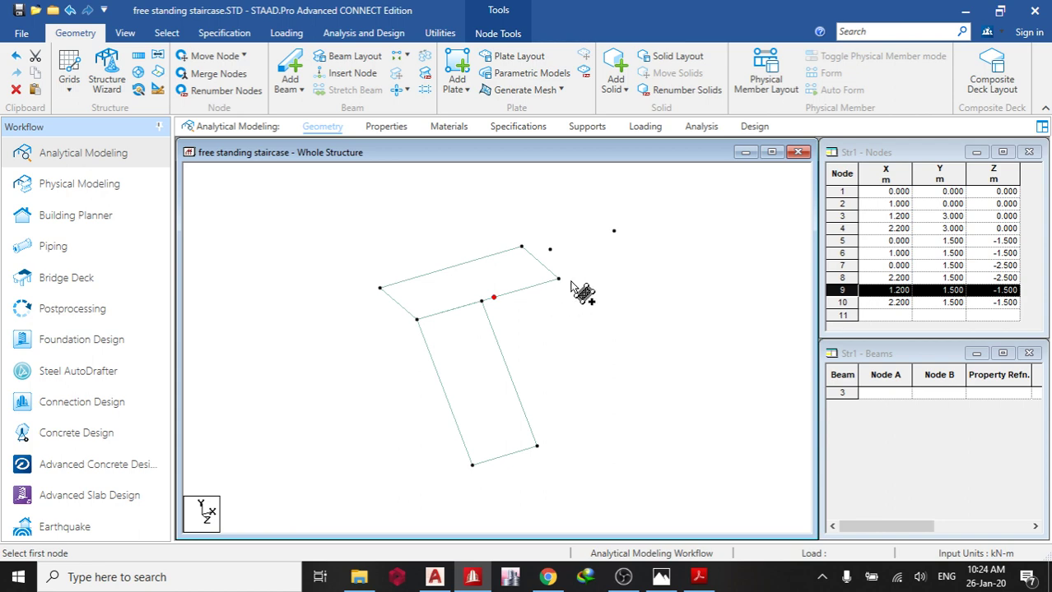
Add a four-noded plate for the upper flight through nodes 10, 9, 3 and 4, and save the modified structure.
click(559, 279)
click(493, 297)
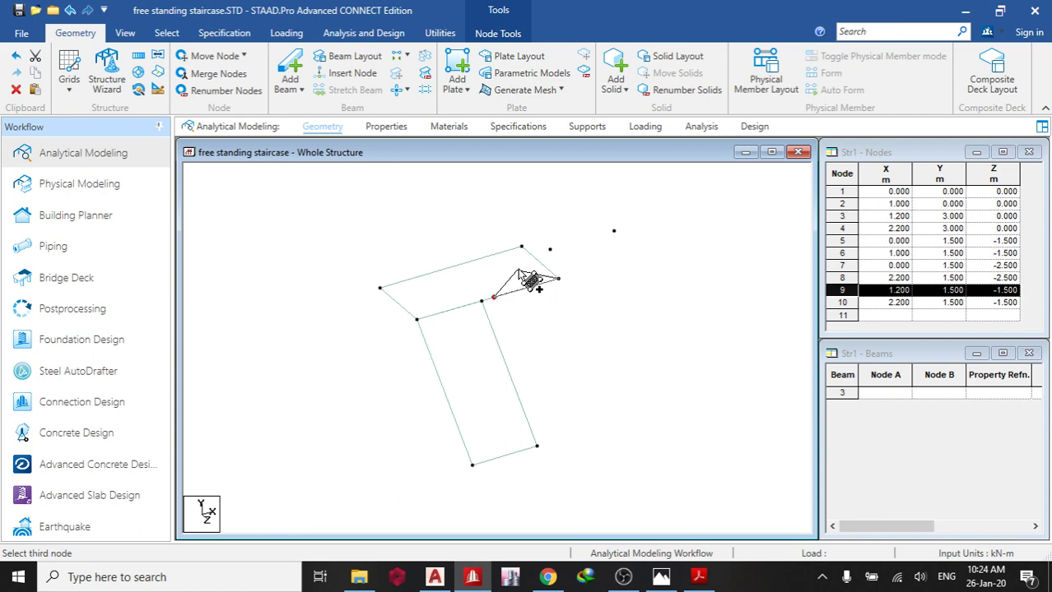
click(550, 250)
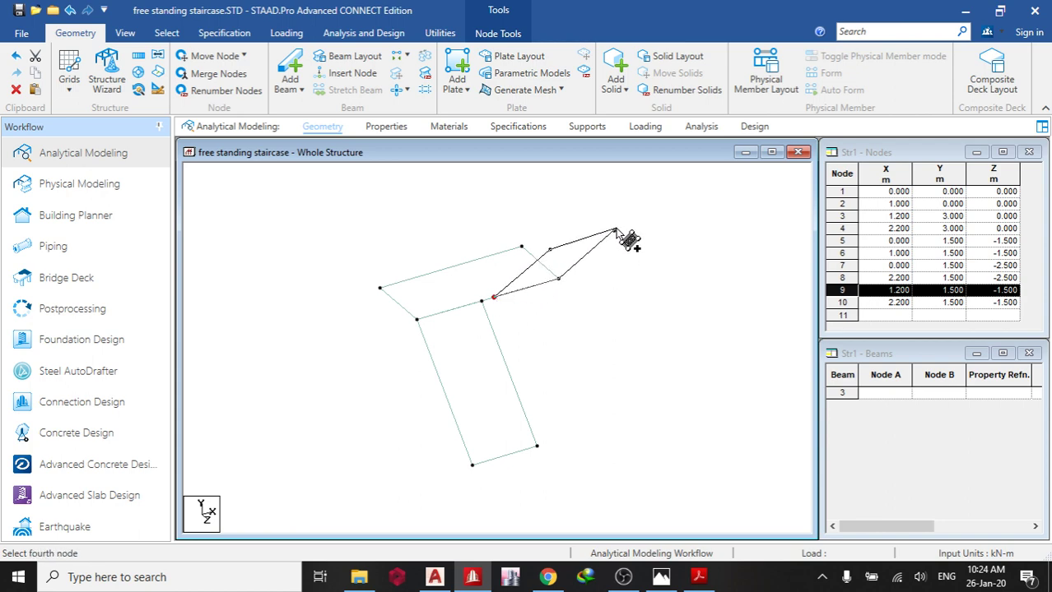
click(614, 232)
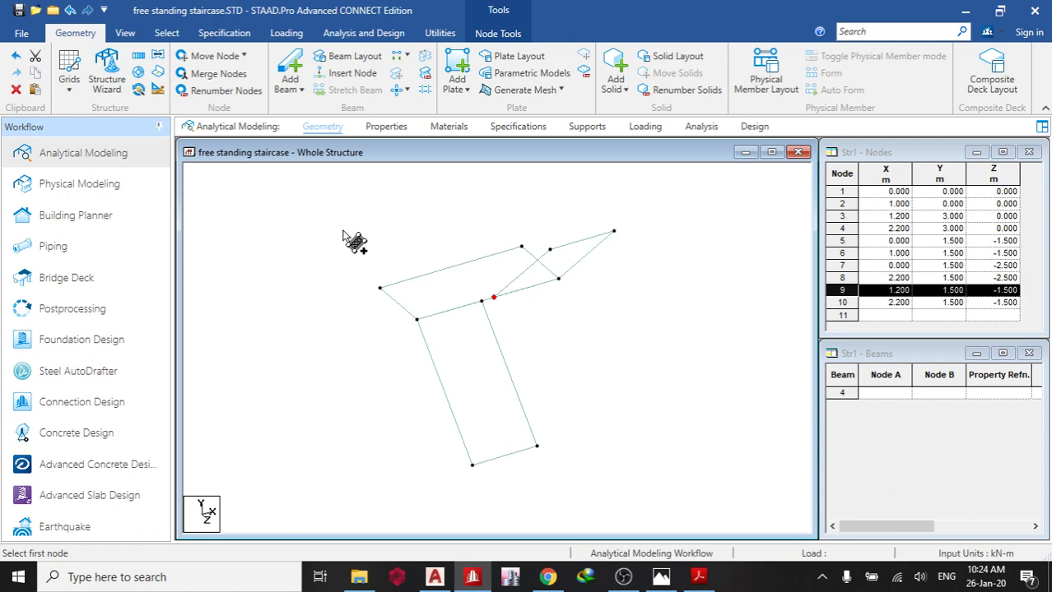
key(Escape)
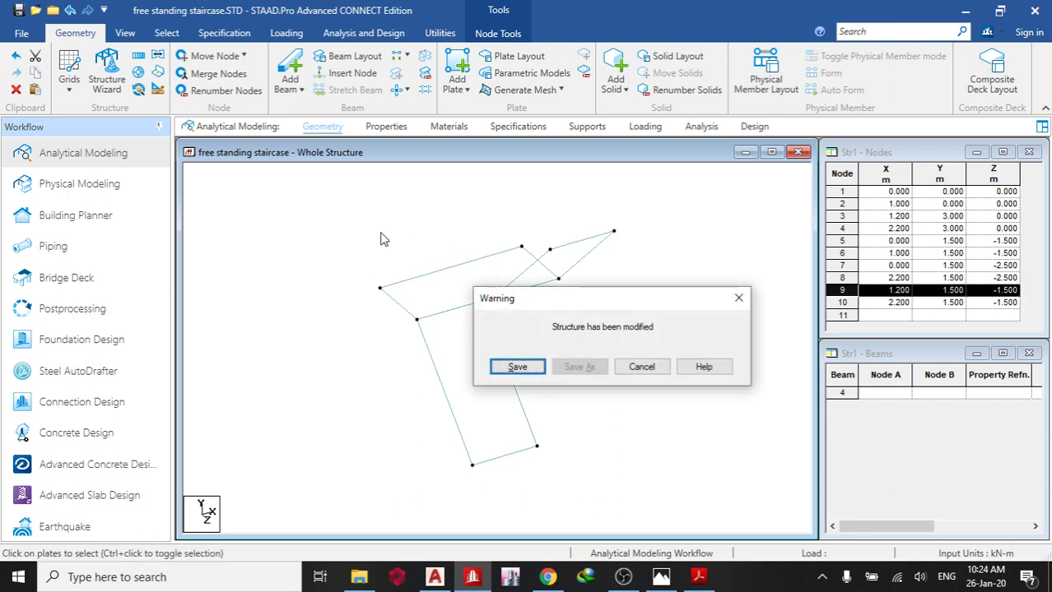
click(506, 366)
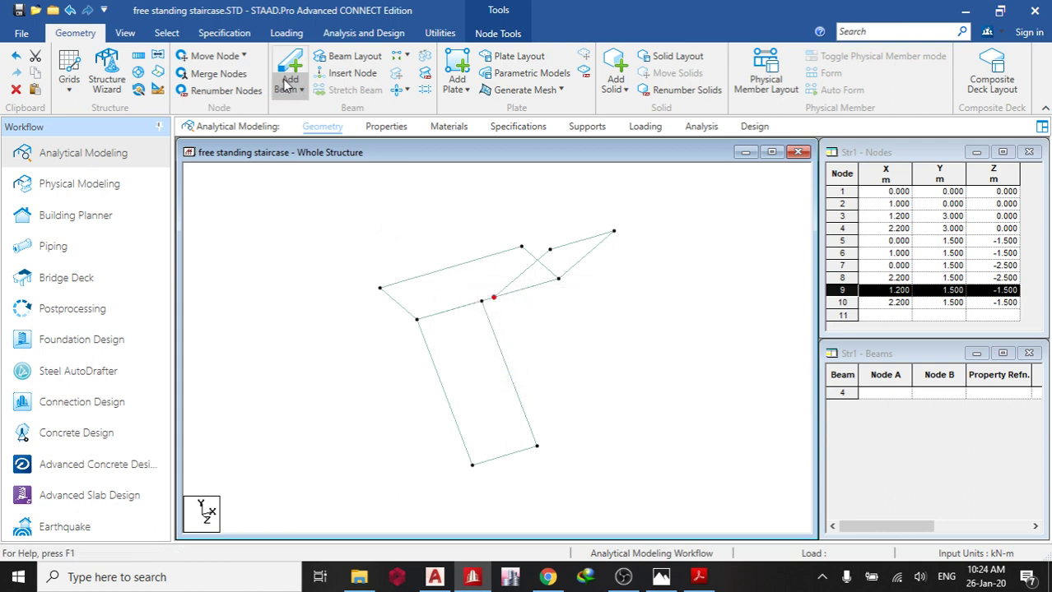
Examine the whole staircase model from both sides, from above and in isometric view.
click(125, 33)
click(196, 66)
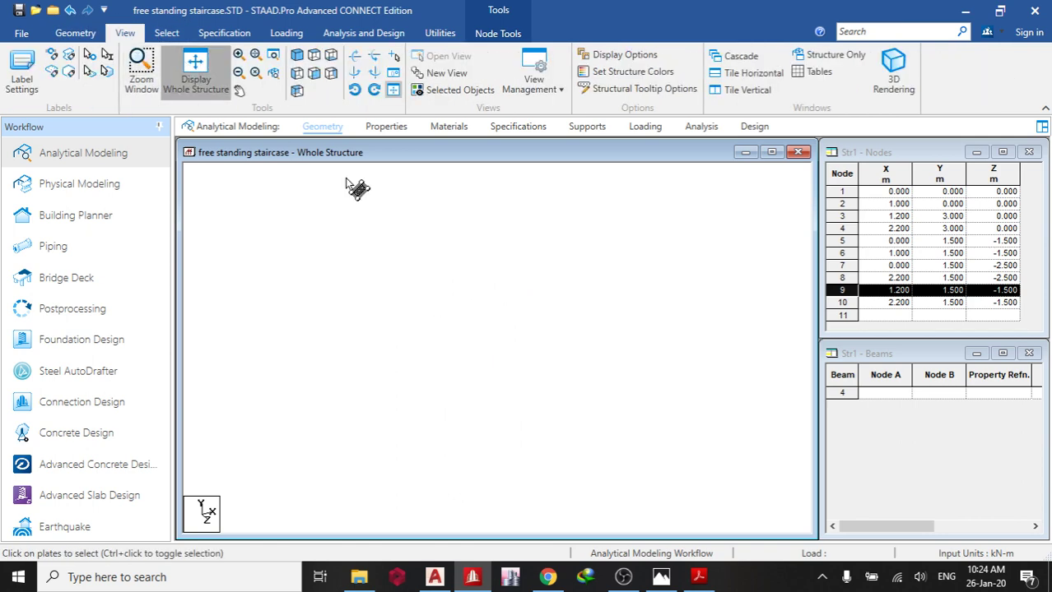
click(313, 74)
click(297, 73)
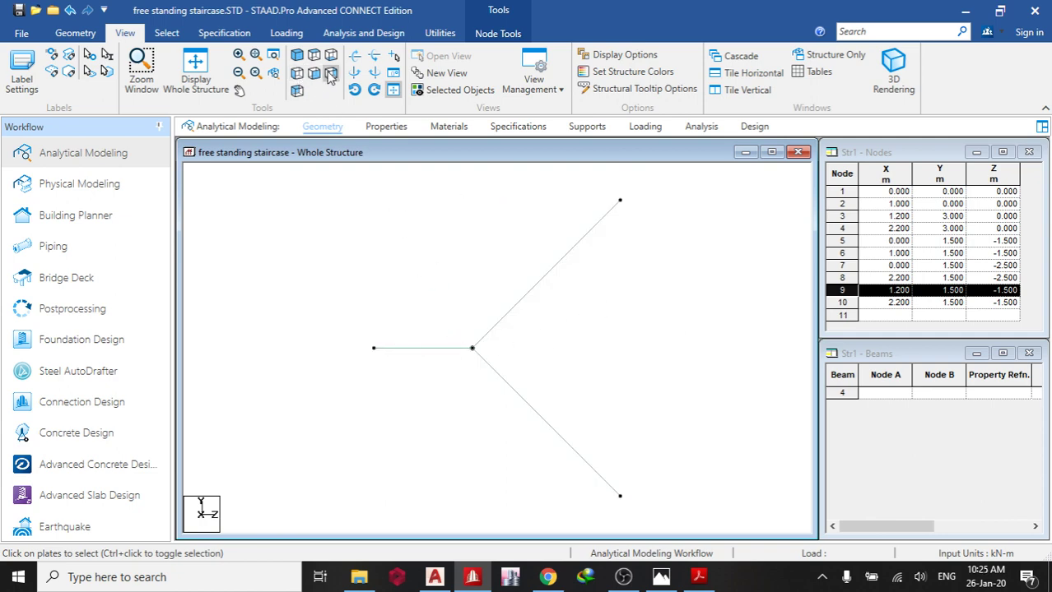
click(330, 73)
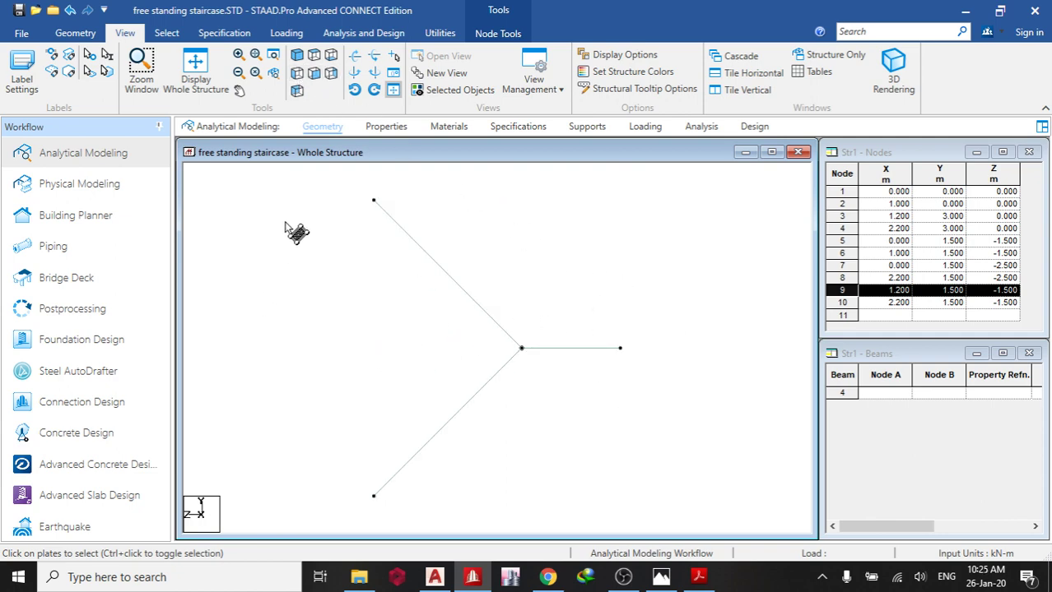
click(297, 55)
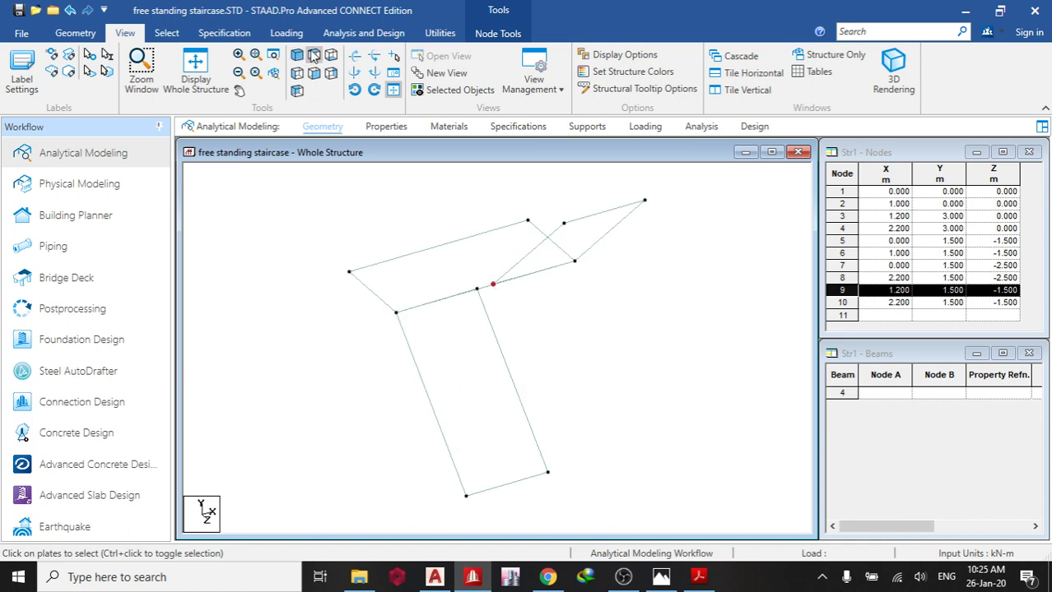
click(313, 56)
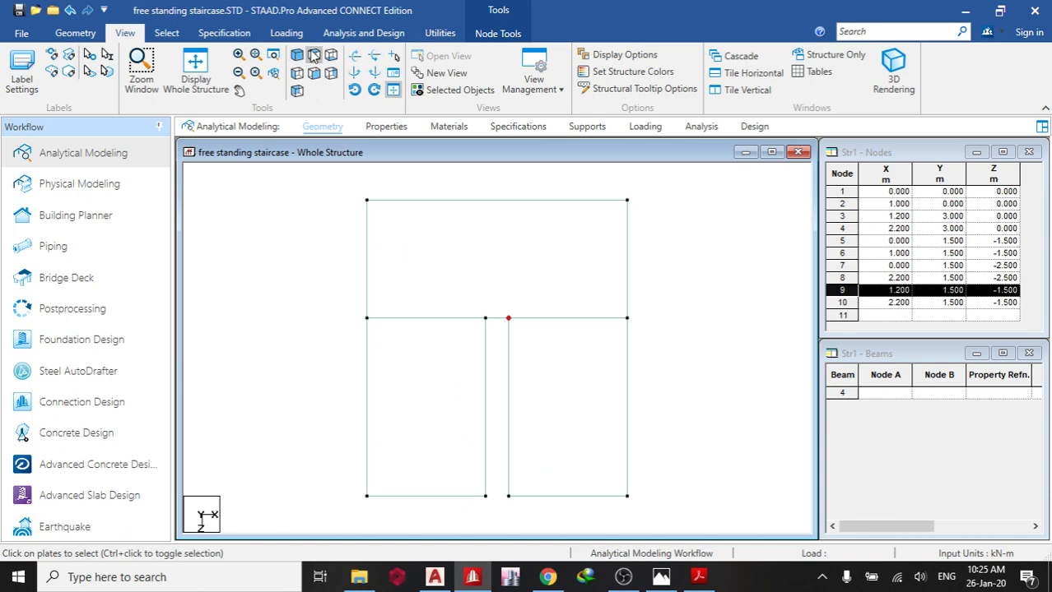
click(297, 55)
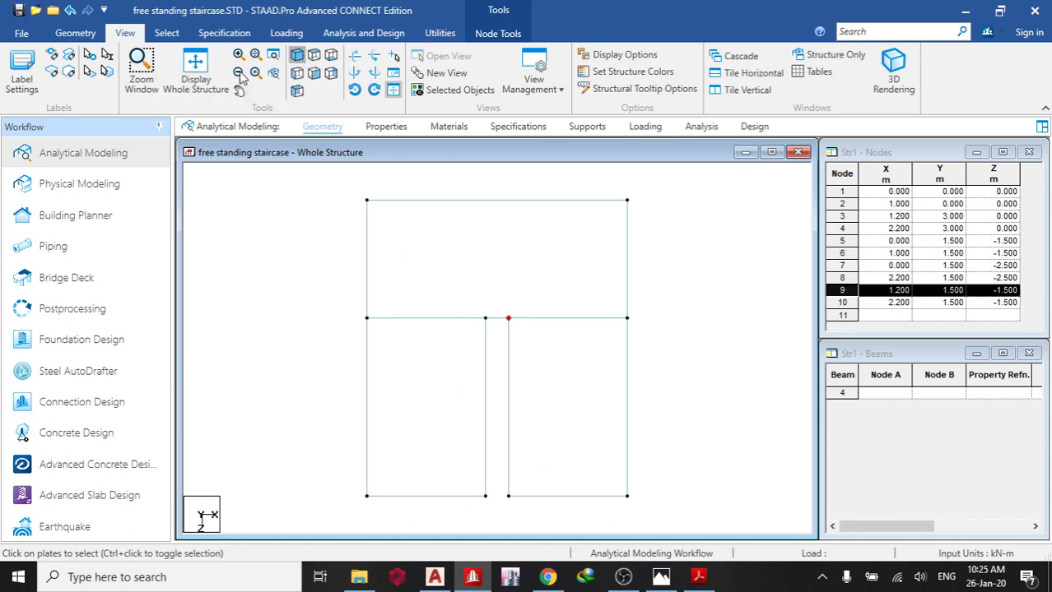
middle_drag(516, 313, 446, 329)
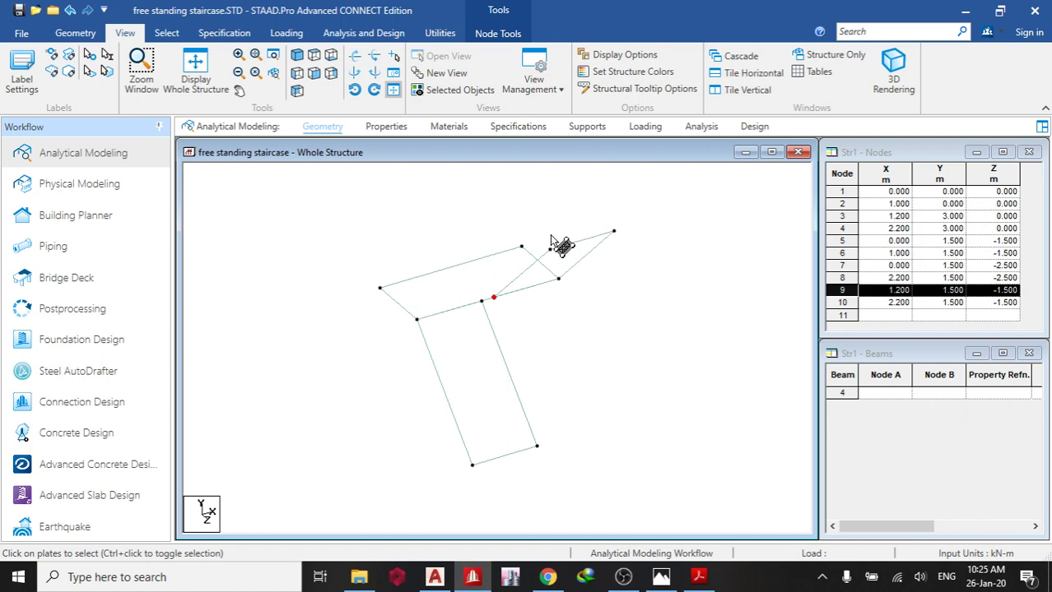
drag(470, 347, 465, 336)
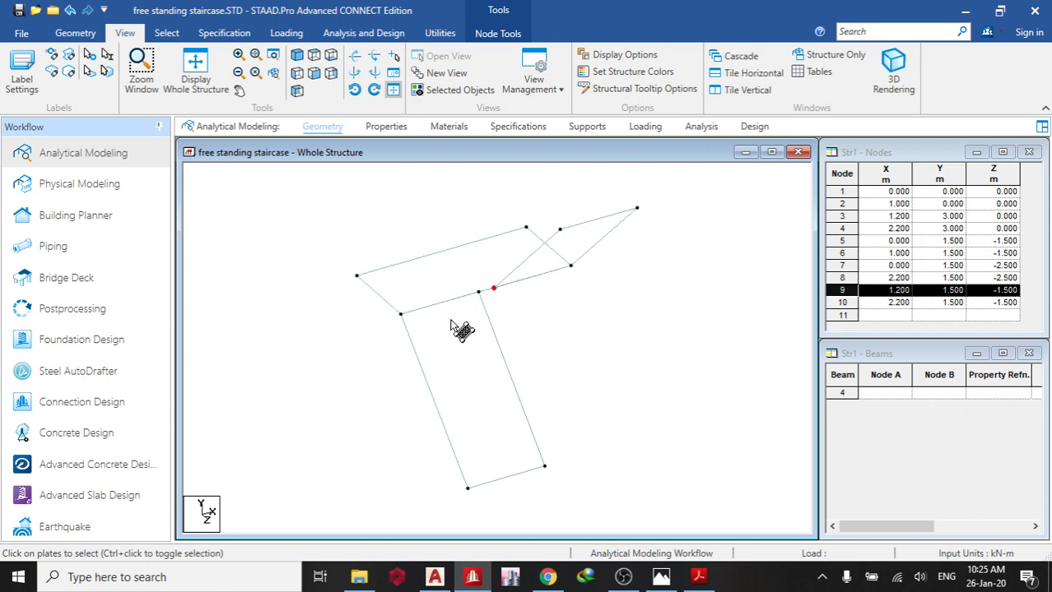
scroll(465, 330, down, 2)
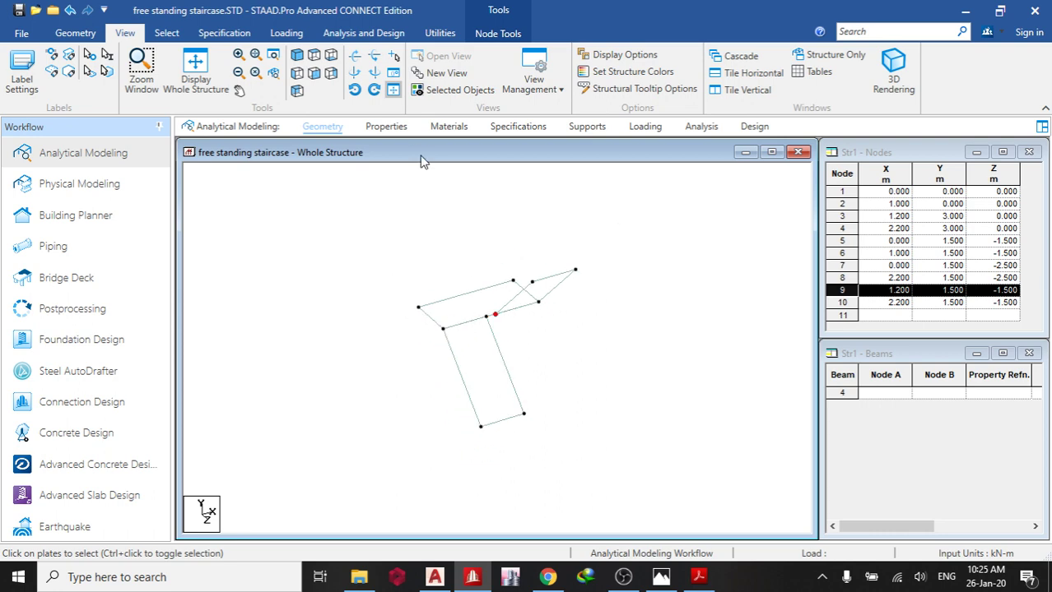
Open the model's Properties page and switch to Acrobat Reader to consult the handbook's common stair types.
click(386, 128)
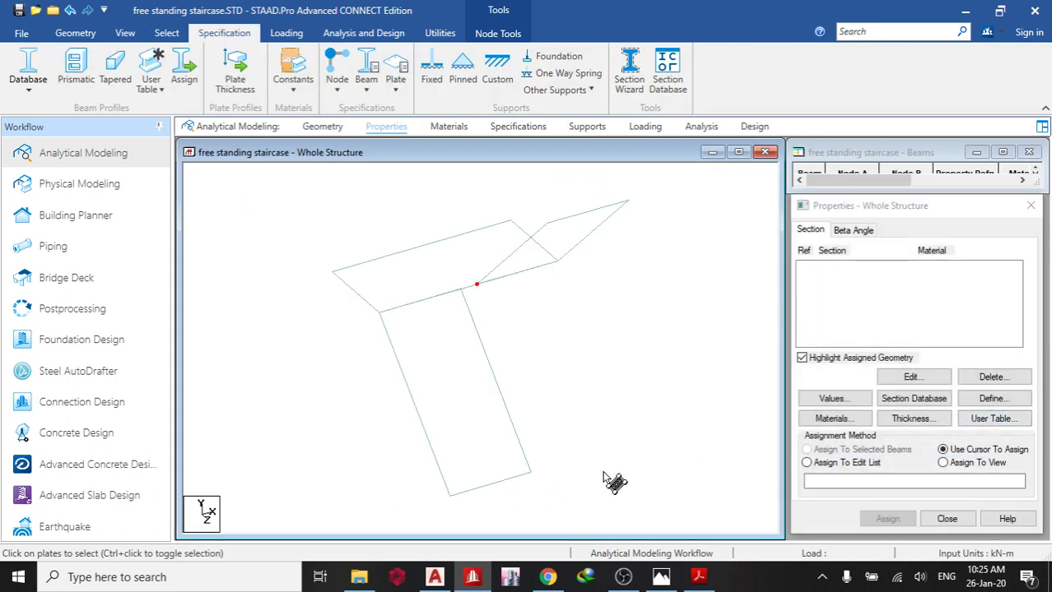
click(697, 577)
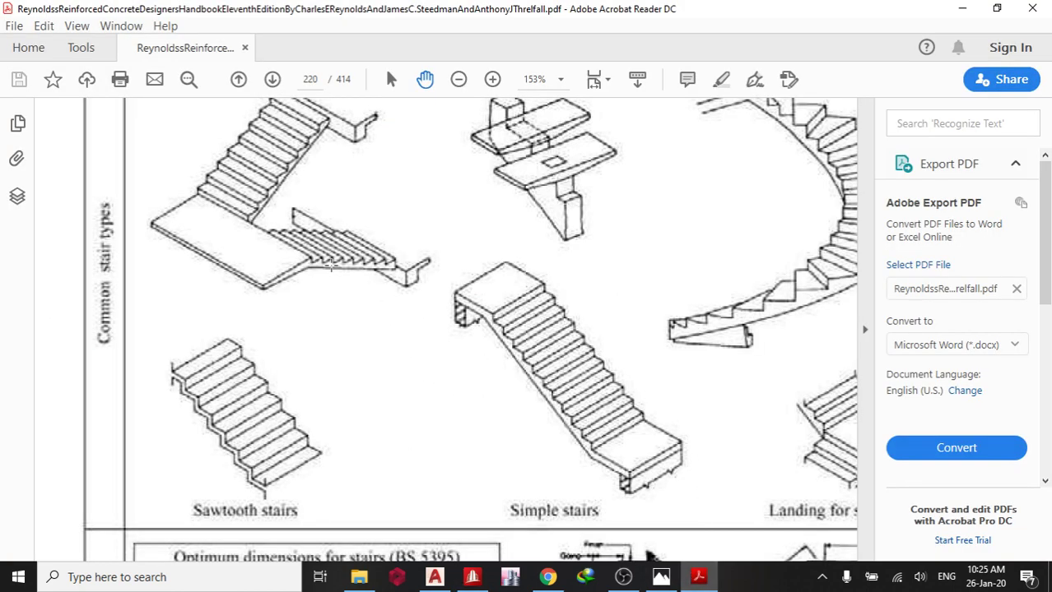
key(super)
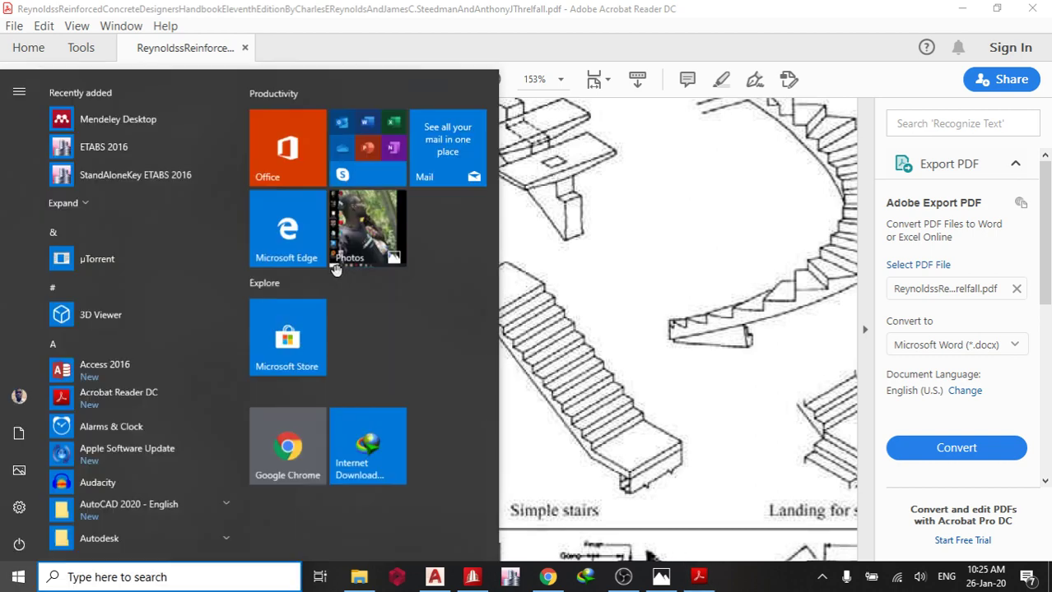
text(pai)
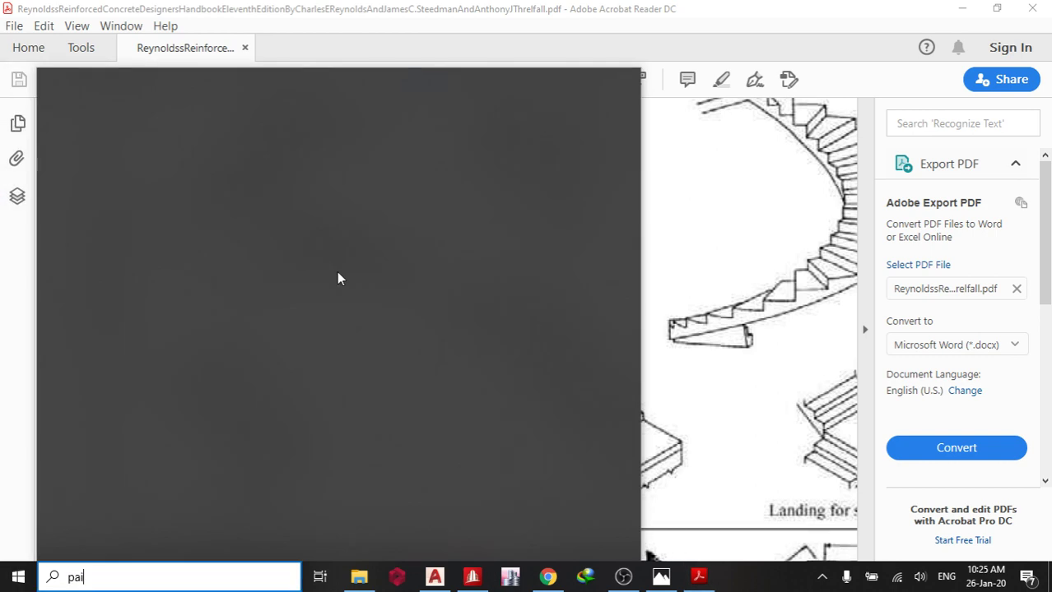
text(nt)
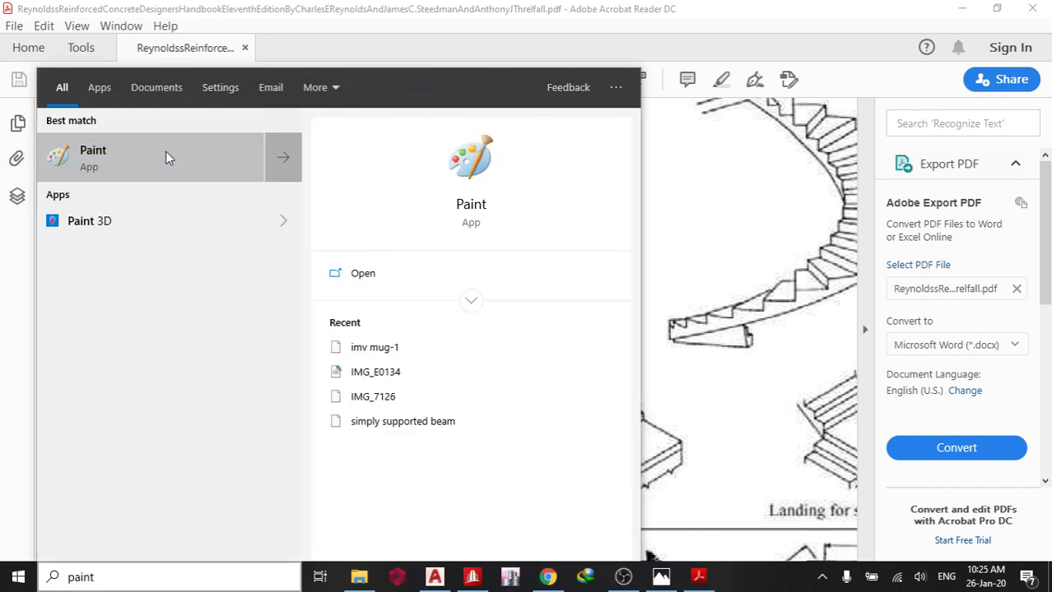
click(218, 174)
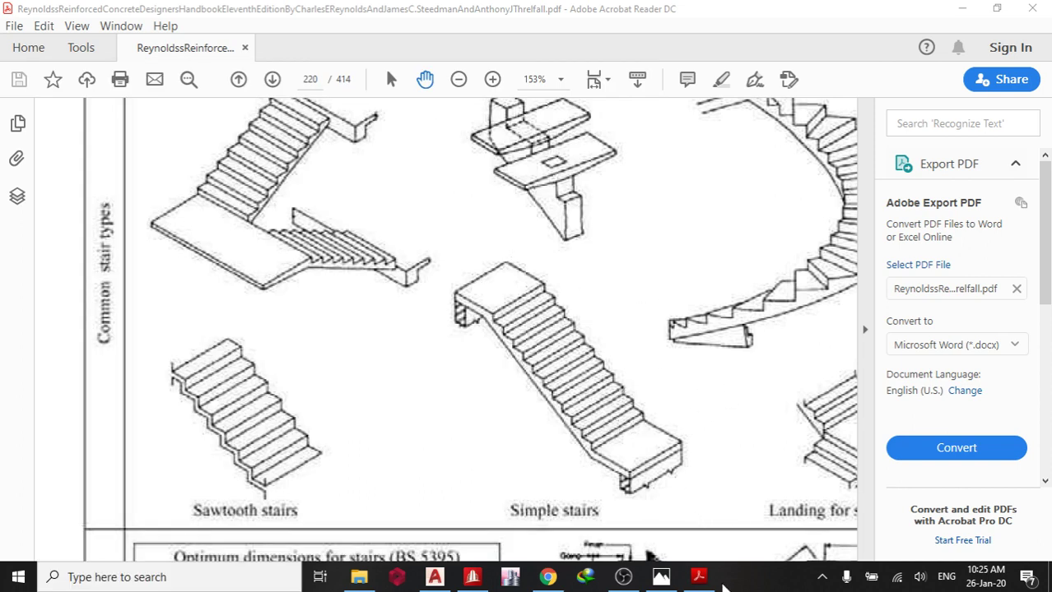
click(649, 556)
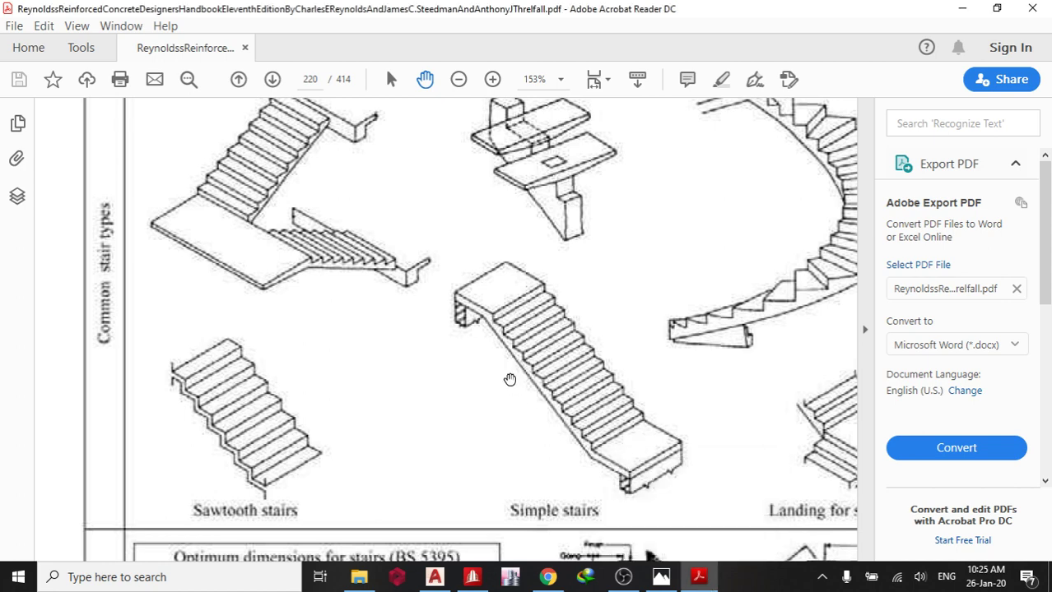
Launch Paint and draw two roughly parallel sloping lines to represent the stair's waist slab.
key(super)
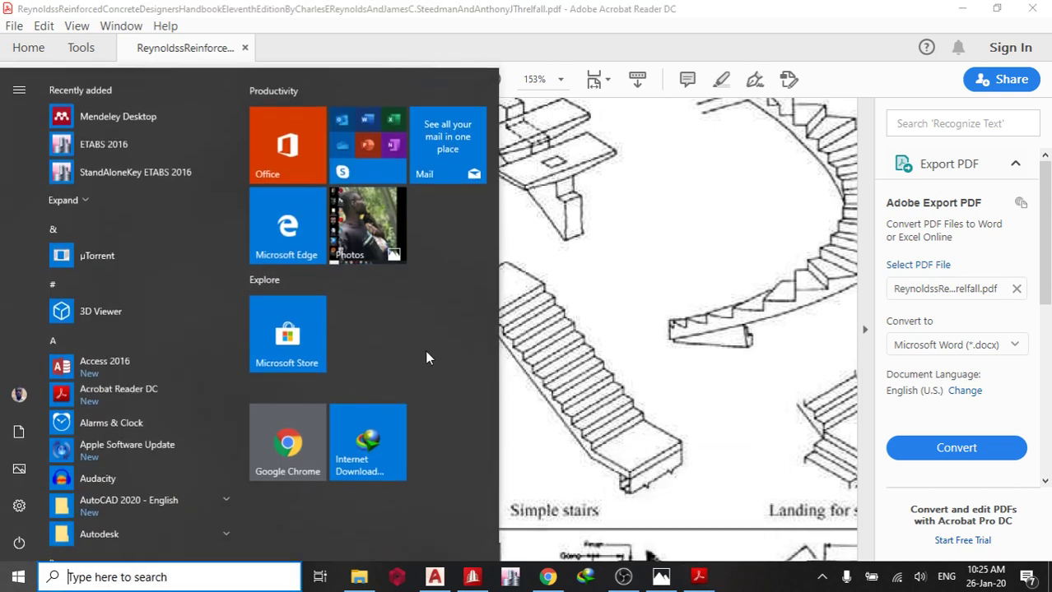
text(p)
key(Return)
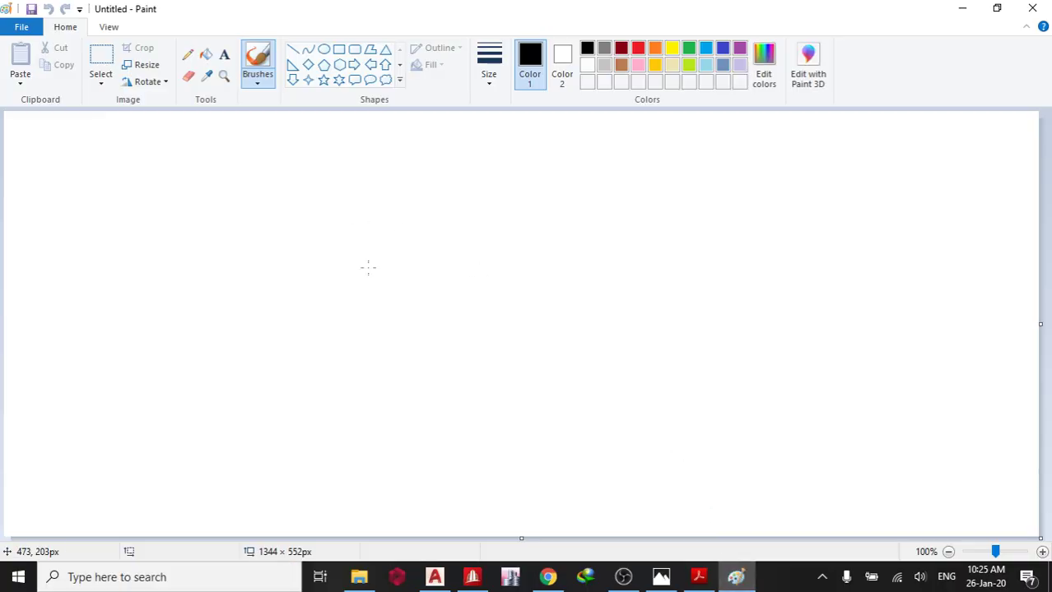
mouse_move(218, 194)
mouse_down()
mouse_move(411, 244)
mouse_move(697, 346)
mouse_up()
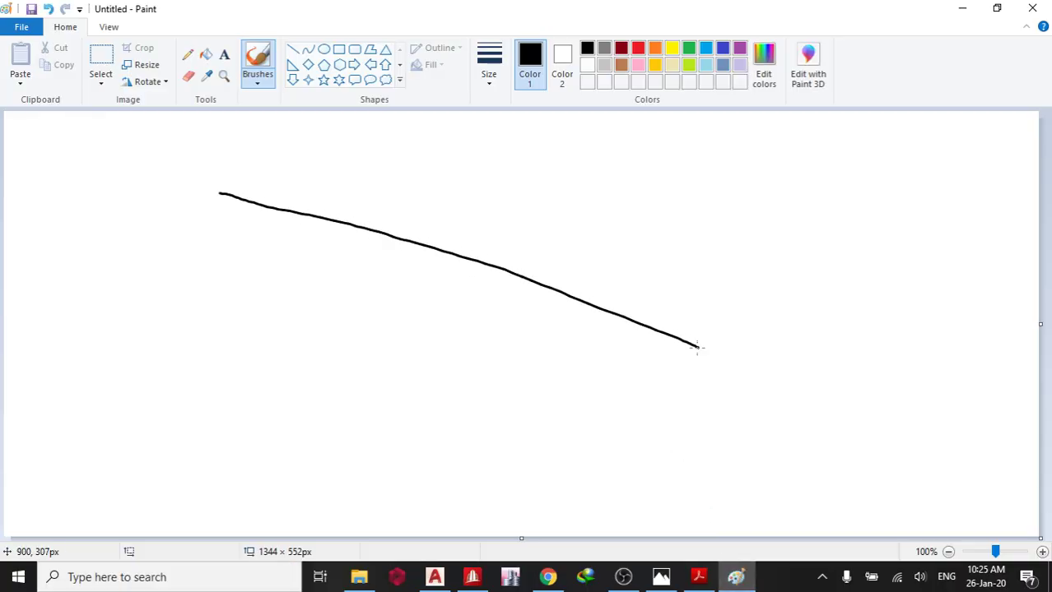
drag(237, 247, 692, 392)
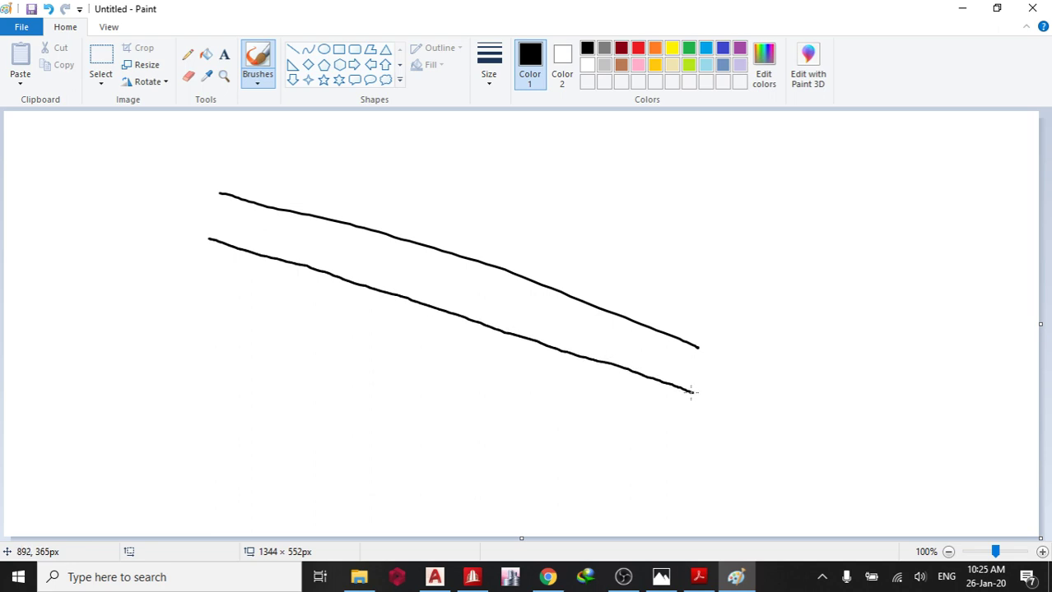
mouse_move(312, 195)
mouse_down()
mouse_move(318, 162)
mouse_move(244, 193)
mouse_up()
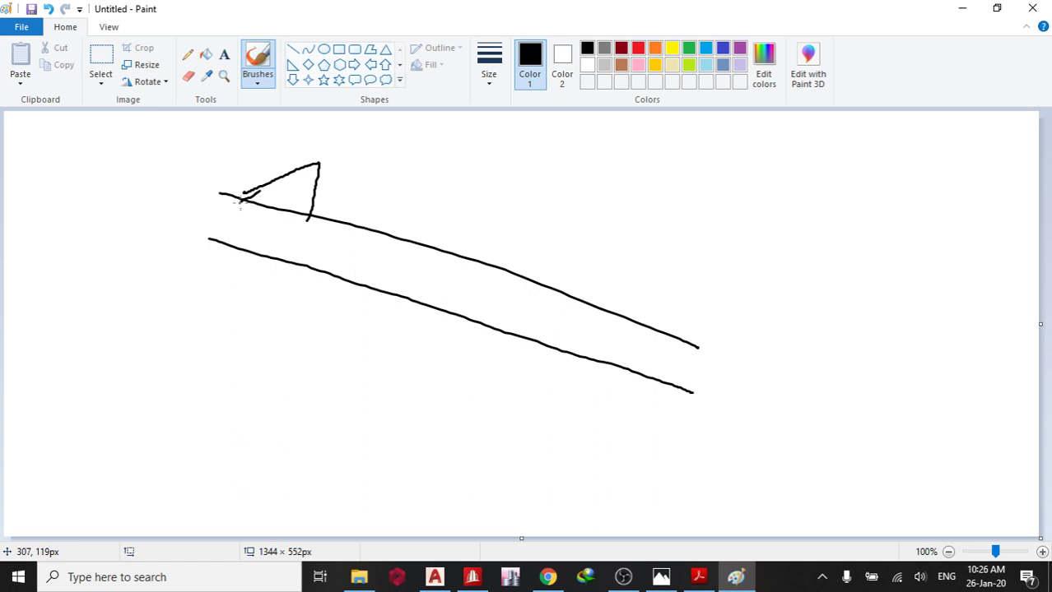
click(186, 76)
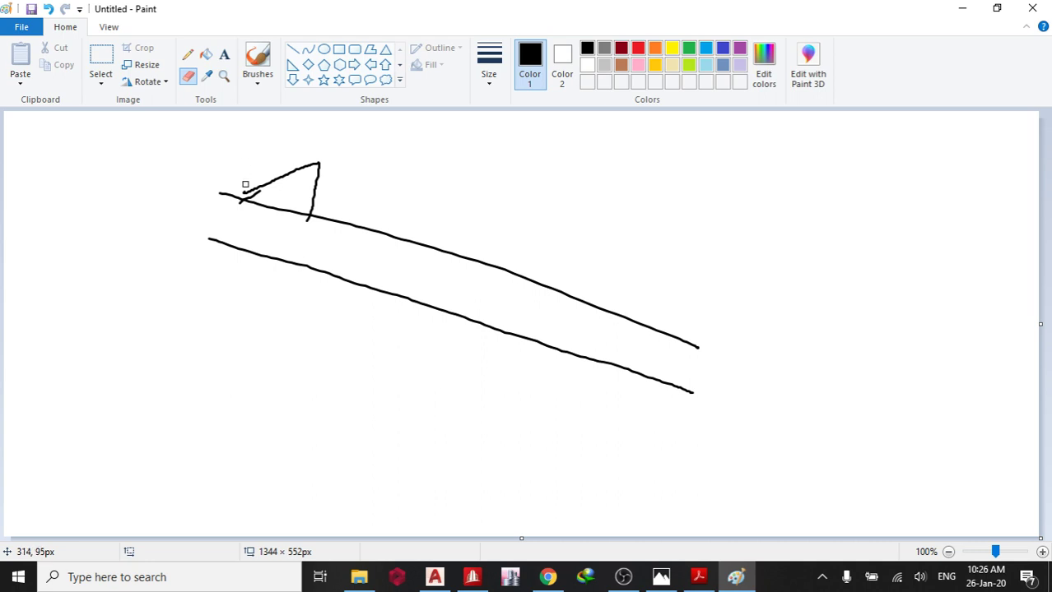
drag(256, 190, 311, 167)
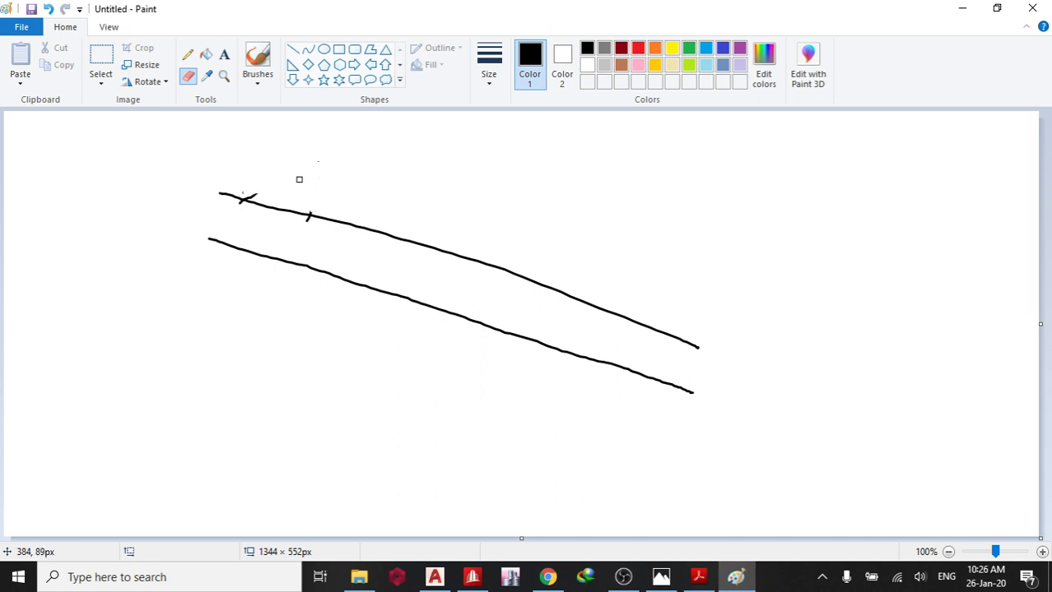
Brush a single step profile onto the upper sloping line and a double-headed thickness arrow between the two lines.
click(256, 59)
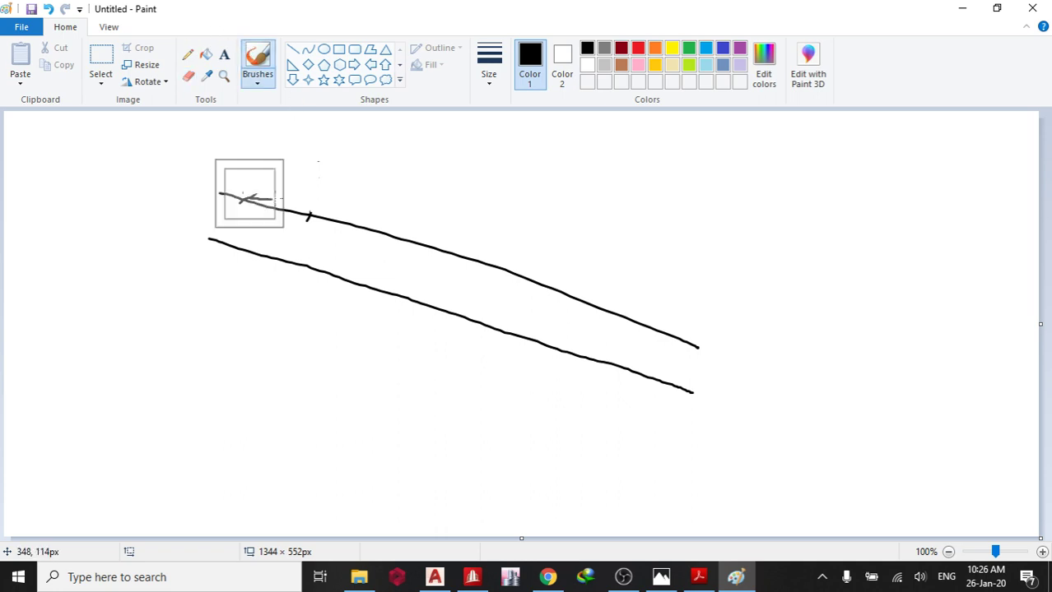
drag(245, 197, 368, 188)
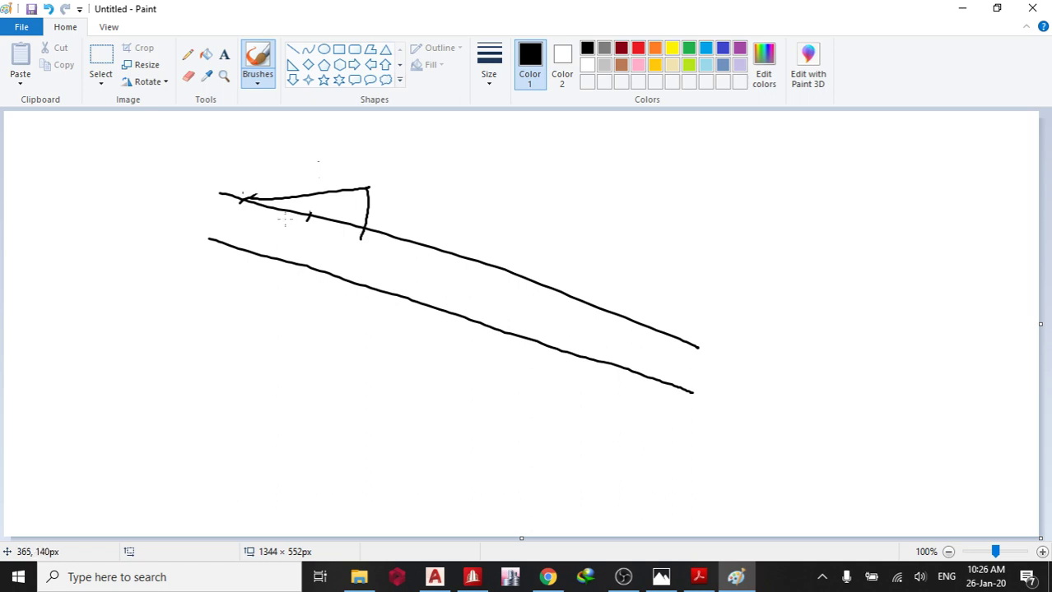
drag(287, 214, 276, 257)
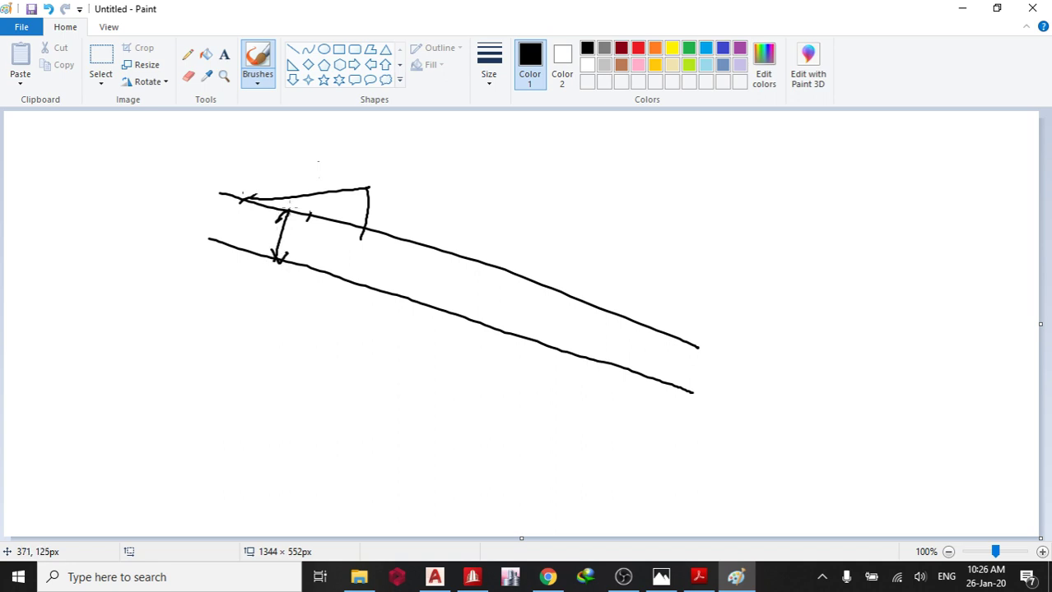
Handwrite the labels W for the waist, T for the tread and R for the riser, and switch back to STAAD.Pro.
mouse_move(300, 232)
mouse_down()
mouse_move(338, 269)
mouse_move(351, 233)
mouse_up()
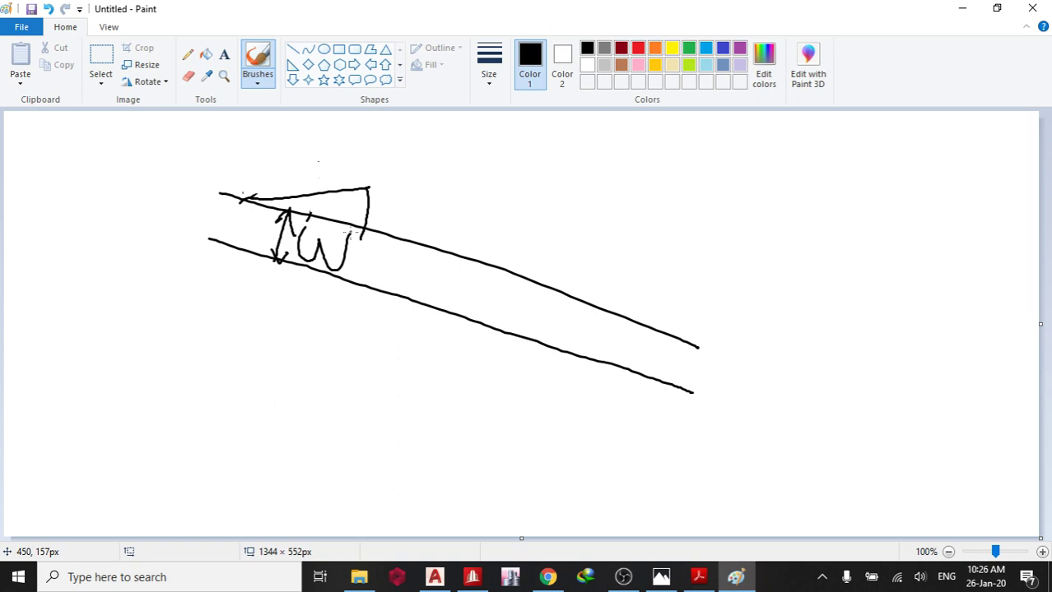
mouse_move(297, 160)
mouse_down()
mouse_move(308, 188)
mouse_move(323, 157)
mouse_up()
mouse_move(396, 228)
mouse_down()
mouse_move(430, 184)
mouse_move(418, 195)
mouse_move(451, 235)
mouse_up()
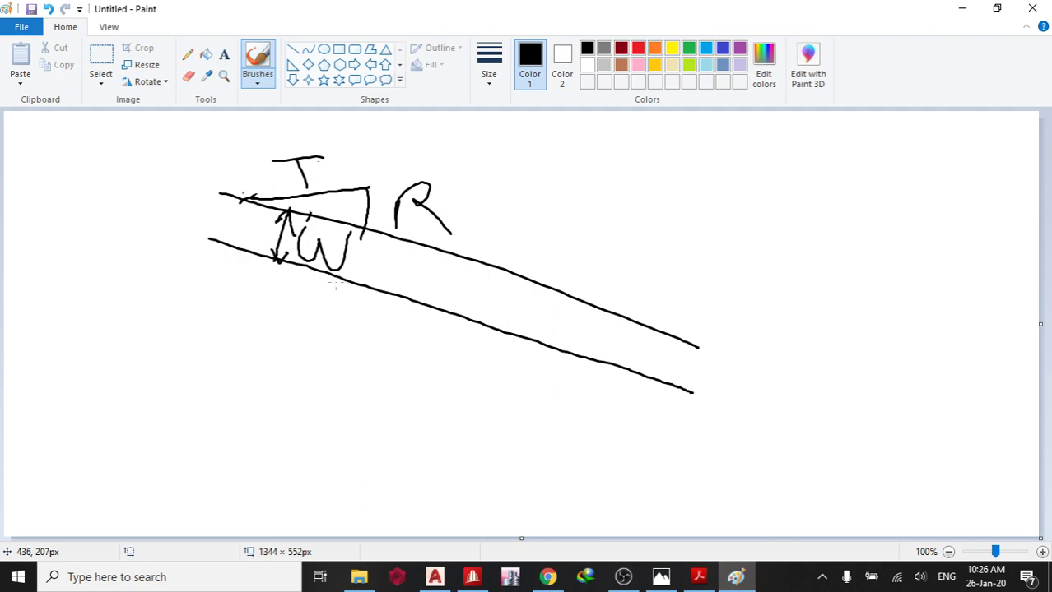
click(962, 8)
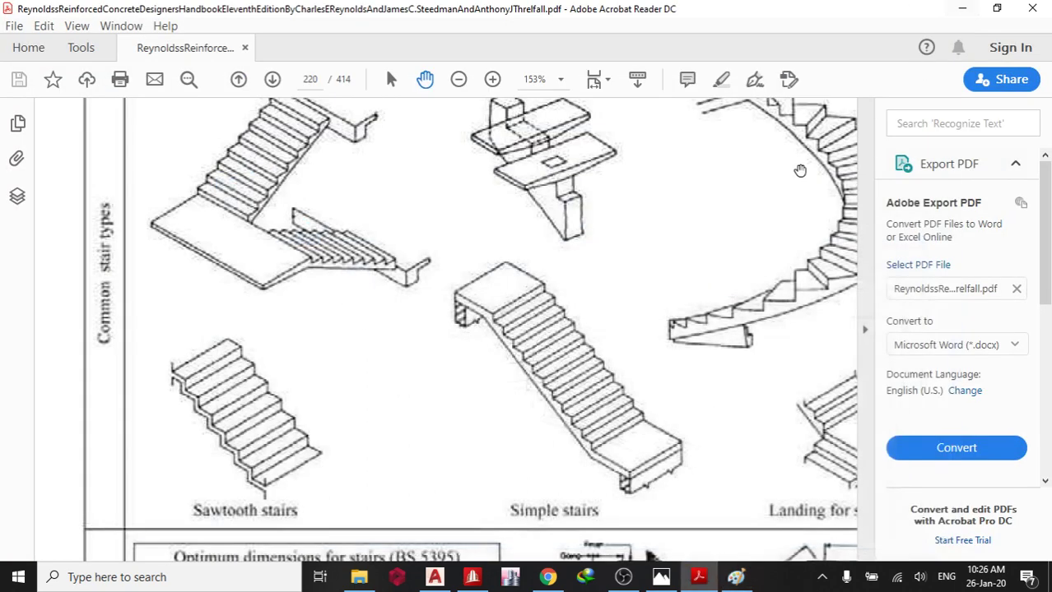
click(472, 577)
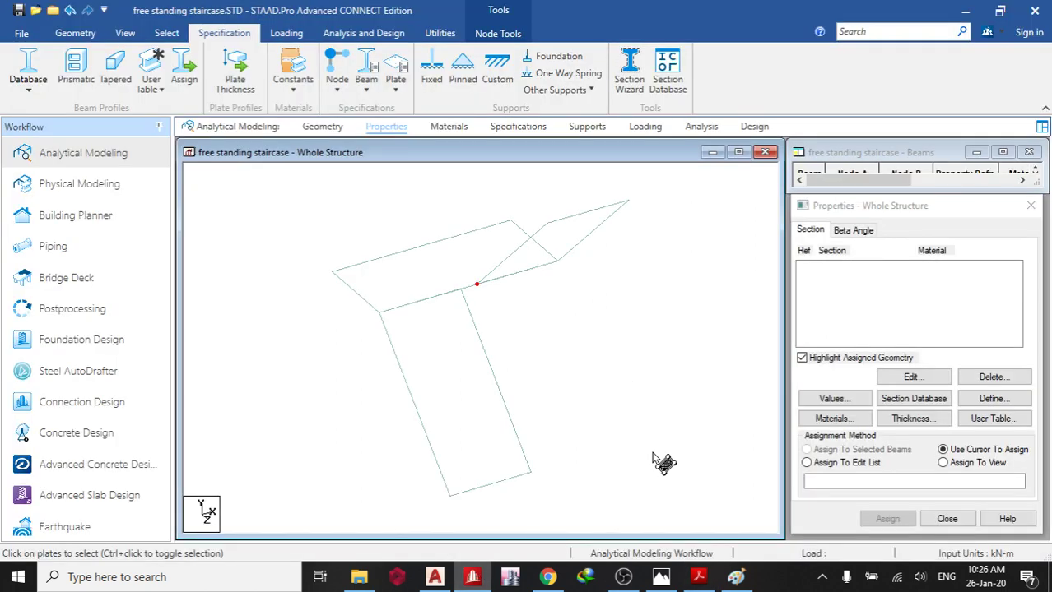
Define a concrete plate thickness property of 0.2 m at all four nodes.
click(912, 417)
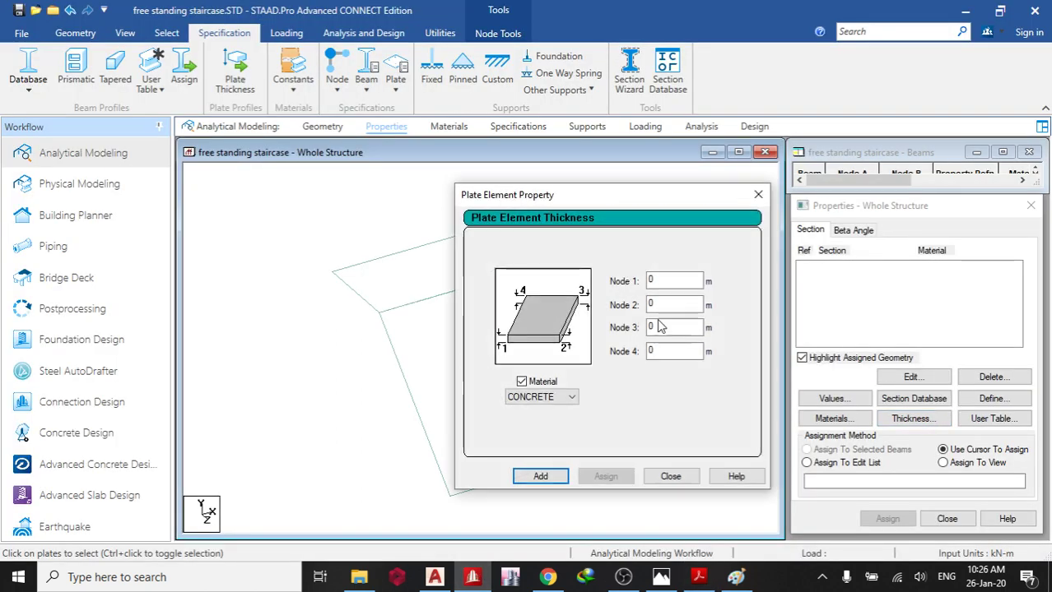
click(673, 282)
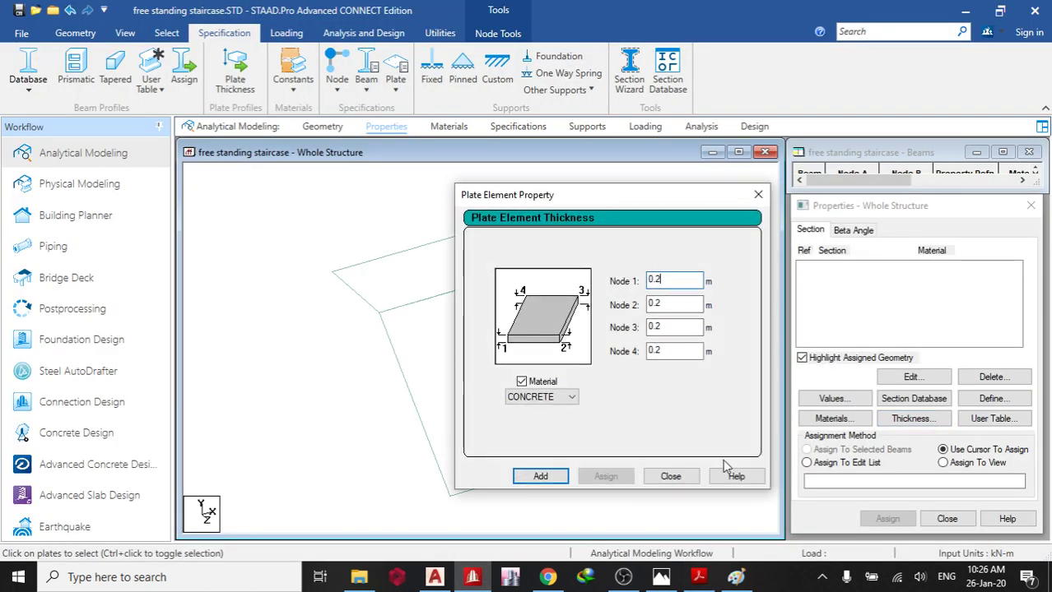
click(542, 475)
click(671, 476)
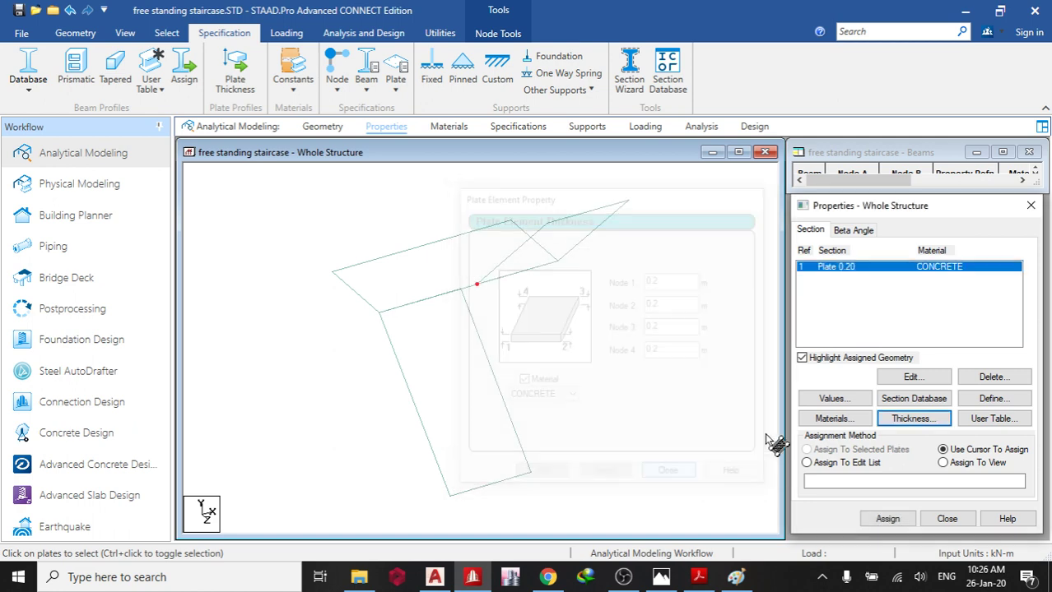
Assign the 0.20 m plate thickness to all plates in the view.
click(943, 462)
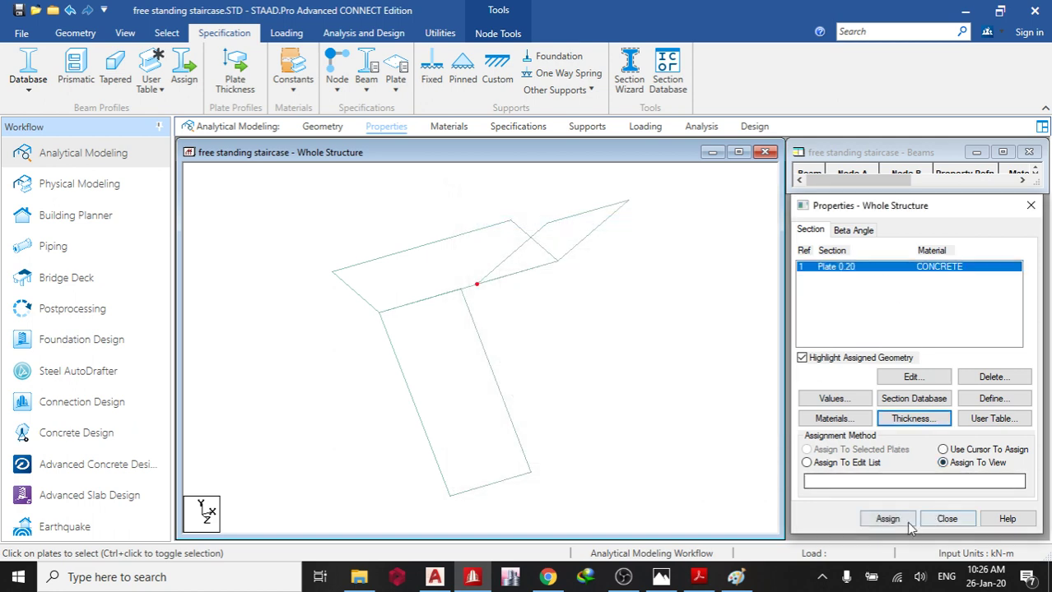
click(887, 519)
click(943, 407)
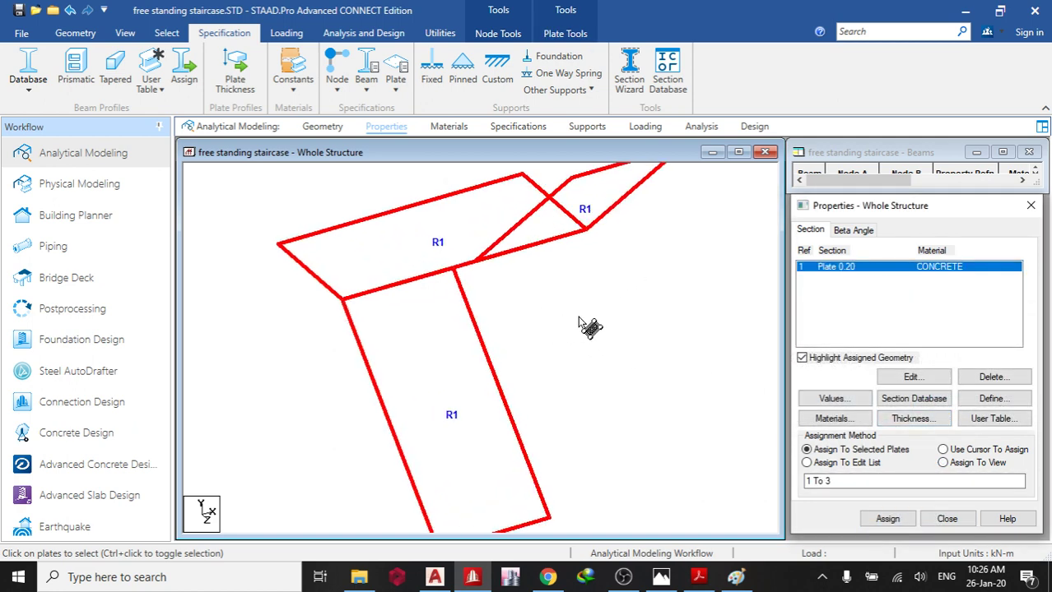
Display the plates' local axes and examine their orientation on both flights and the landing.
scroll(604, 362, down, 3)
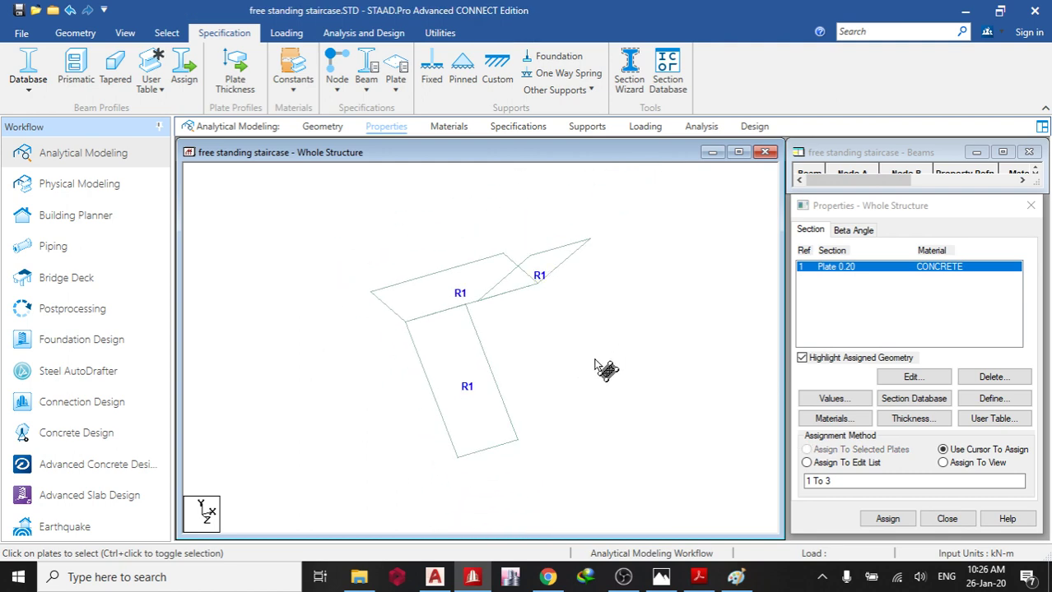
scroll(478, 339, up, 4)
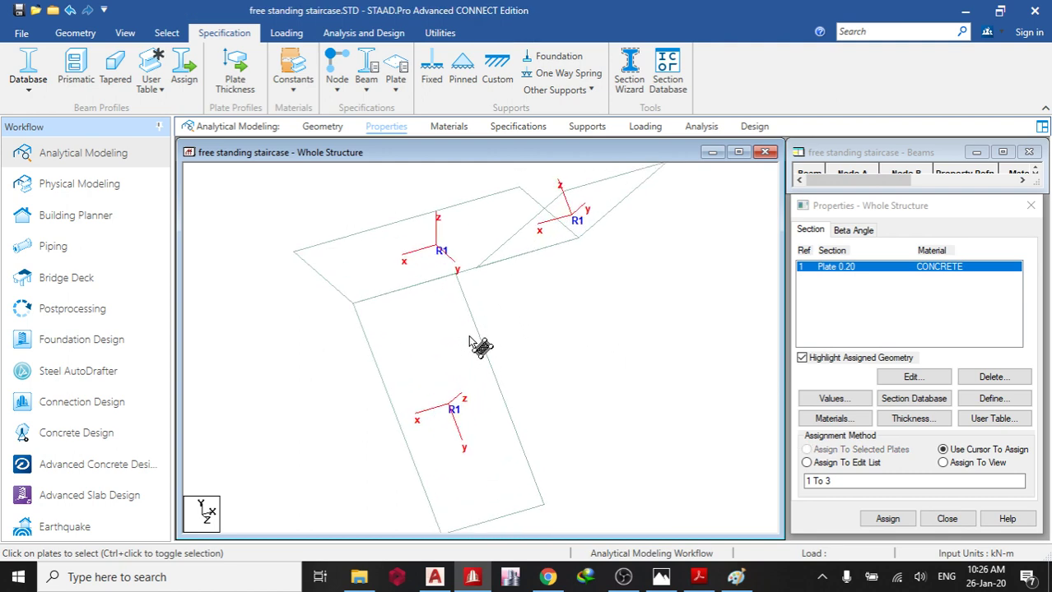
scroll(535, 280, down, 2)
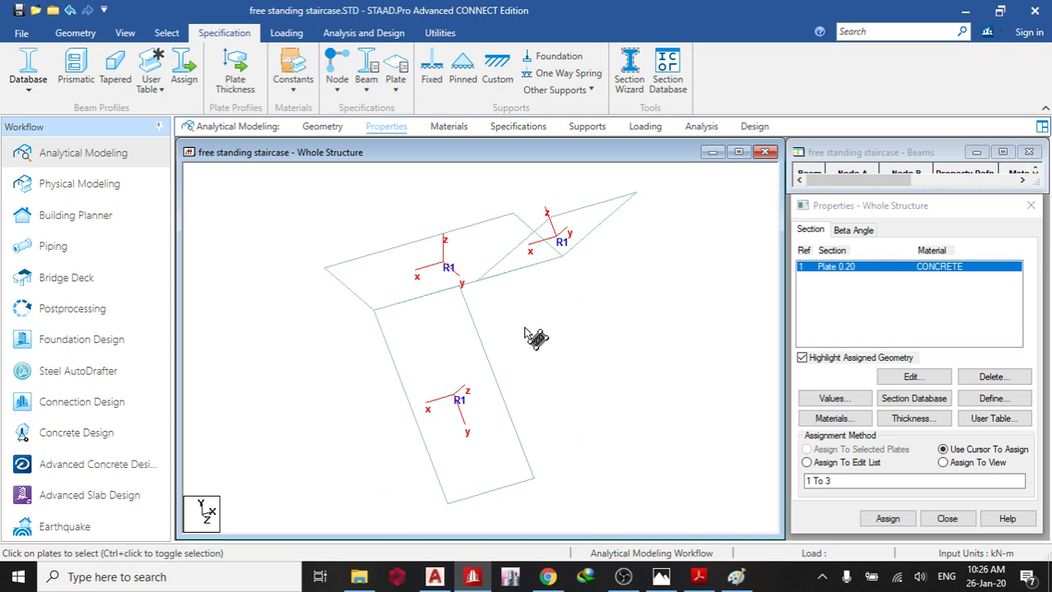
scroll(562, 284, down, 2)
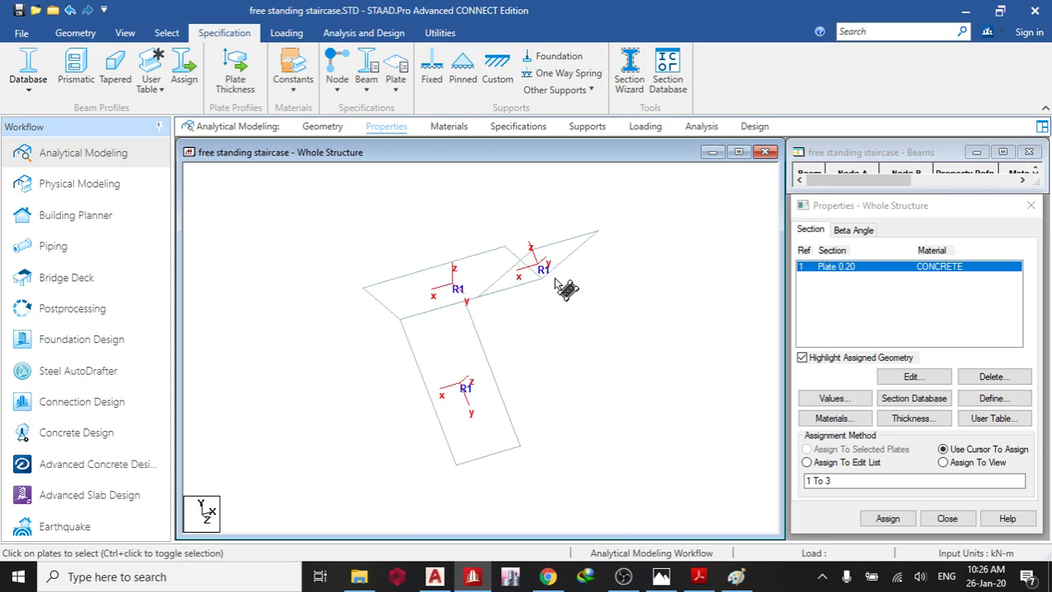
scroll(559, 298, down, 2)
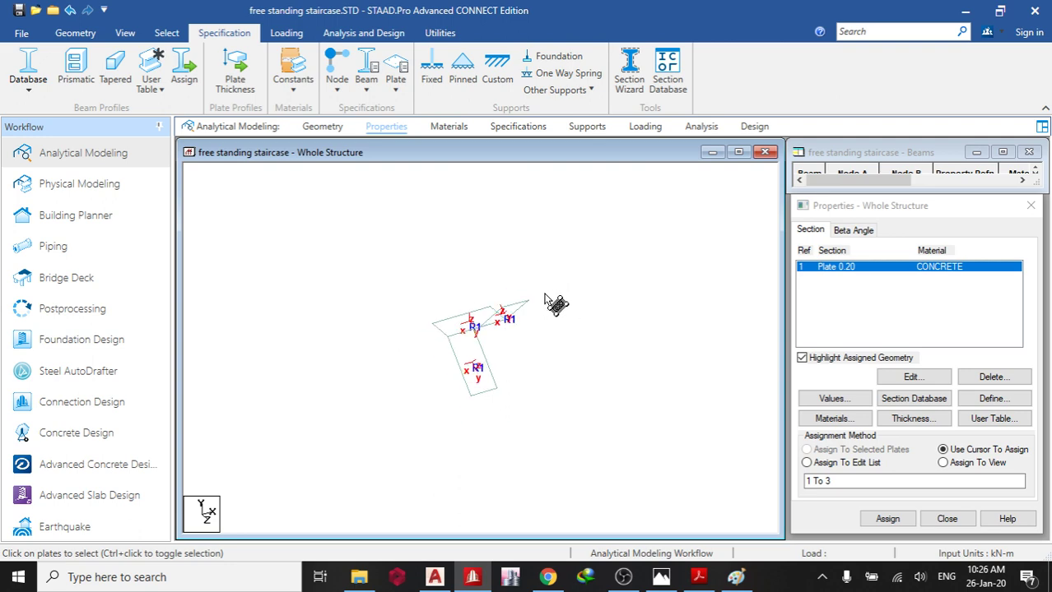
Generate a polygonal mesh on all three plates with 5 divisions along each of the edges AB, BC, CD/CA and DA.
drag(364, 266, 623, 464)
right_click(549, 355)
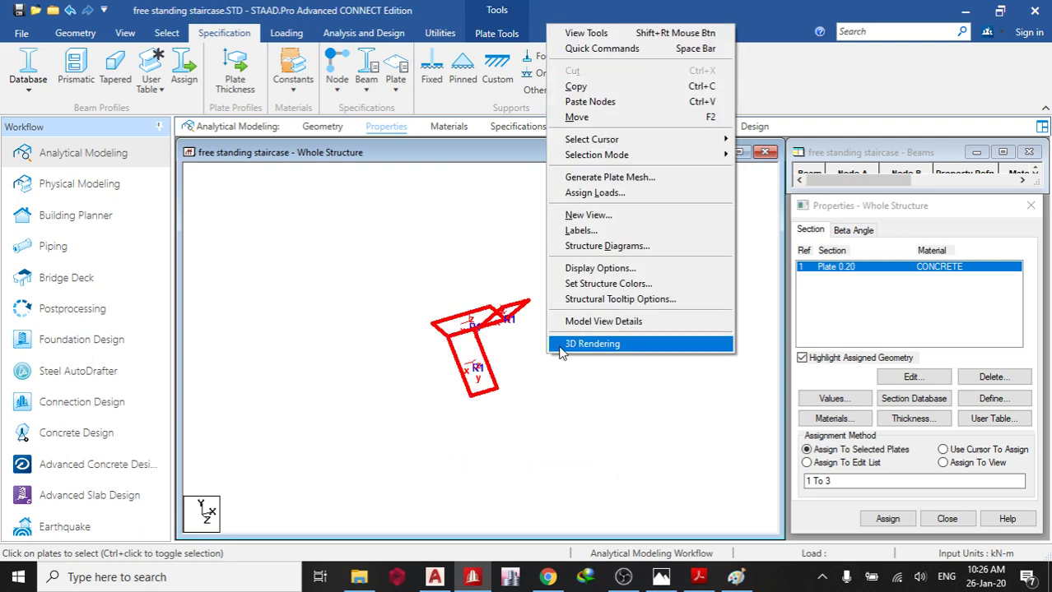
click(616, 178)
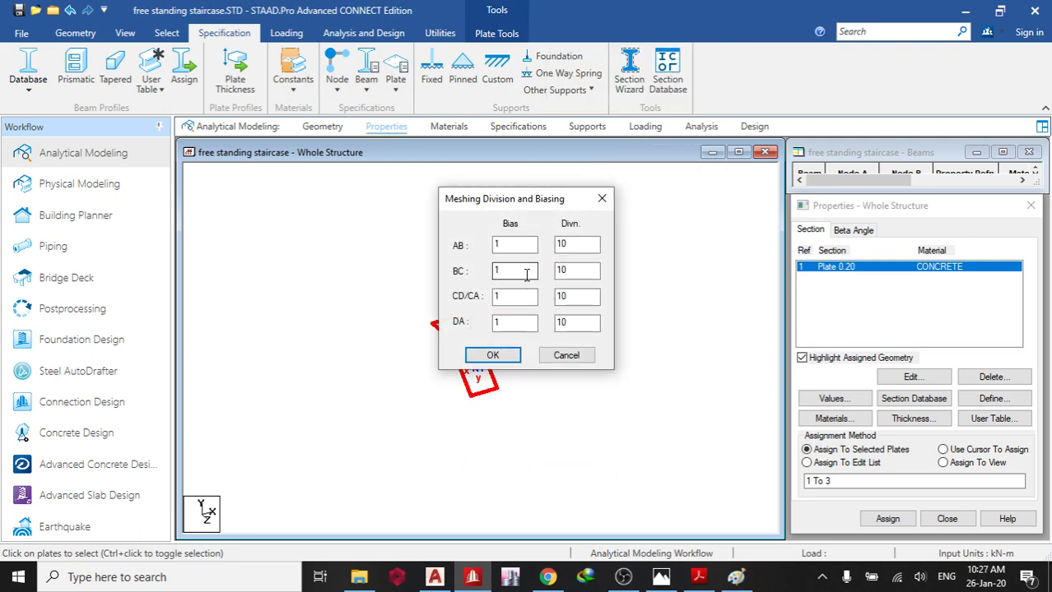
key(Tab)
key(Tab)
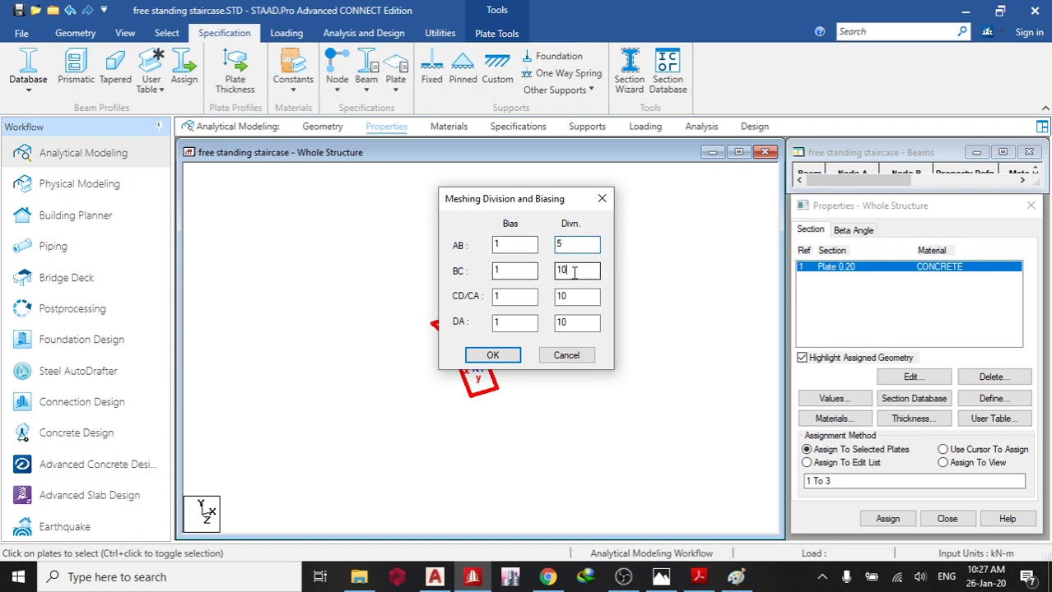
text(5)
key(Tab)
key(Tab)
text(5)
key(Tab)
key(Tab)
text(5)
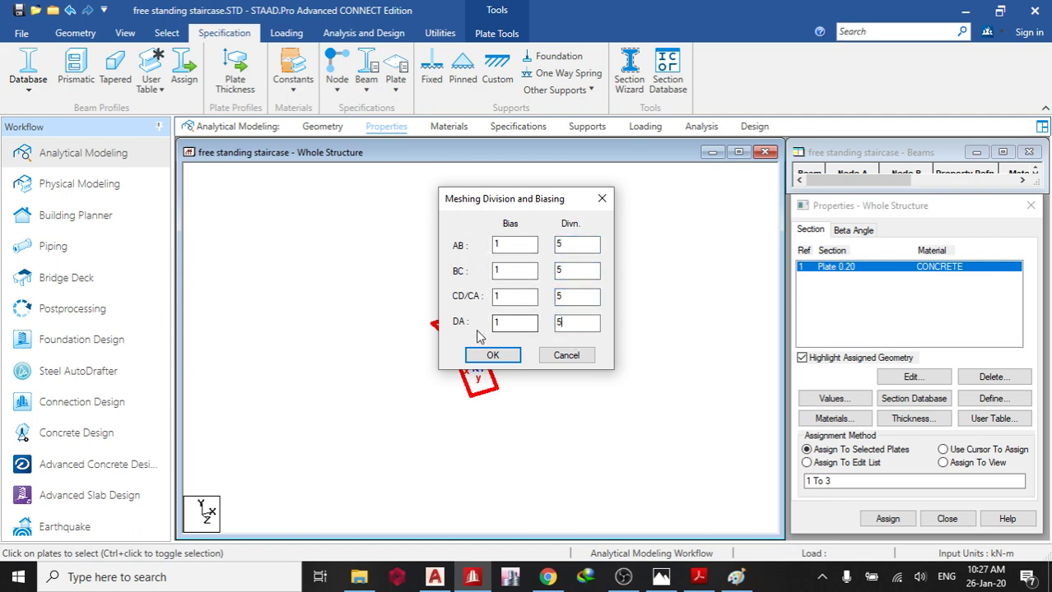
click(500, 358)
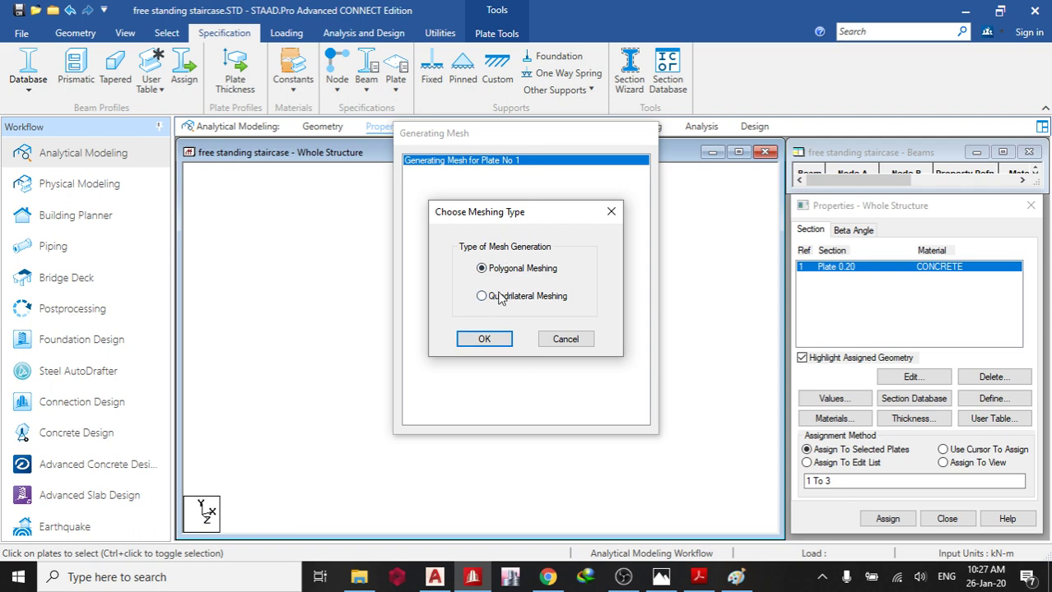
click(484, 339)
Clear the plate selection and hide the local axes on the meshed staircase.
scroll(461, 329, up, 3)
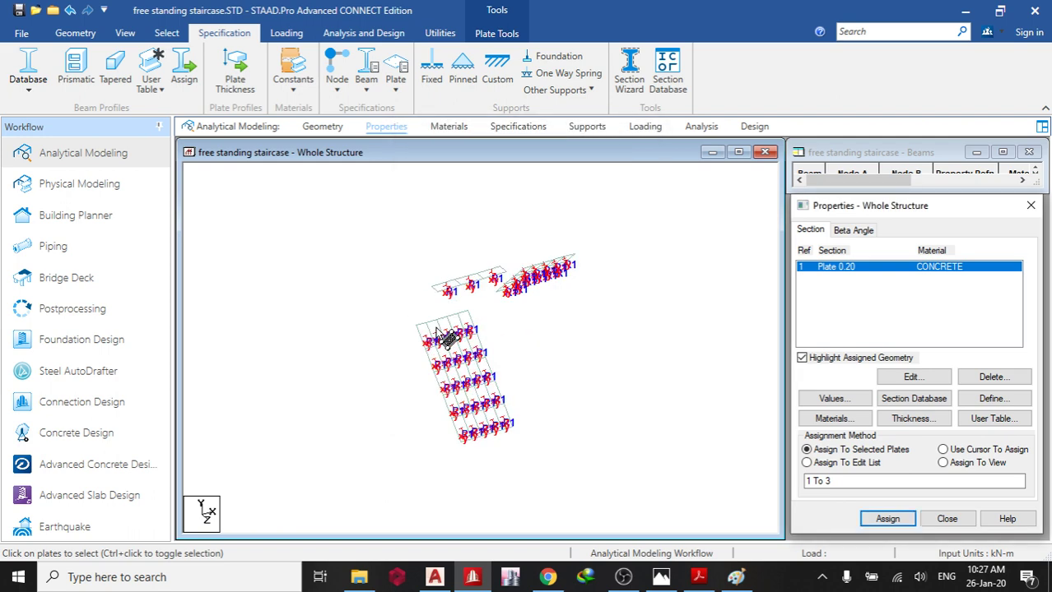
scroll(452, 334, up, 2)
click(589, 294)
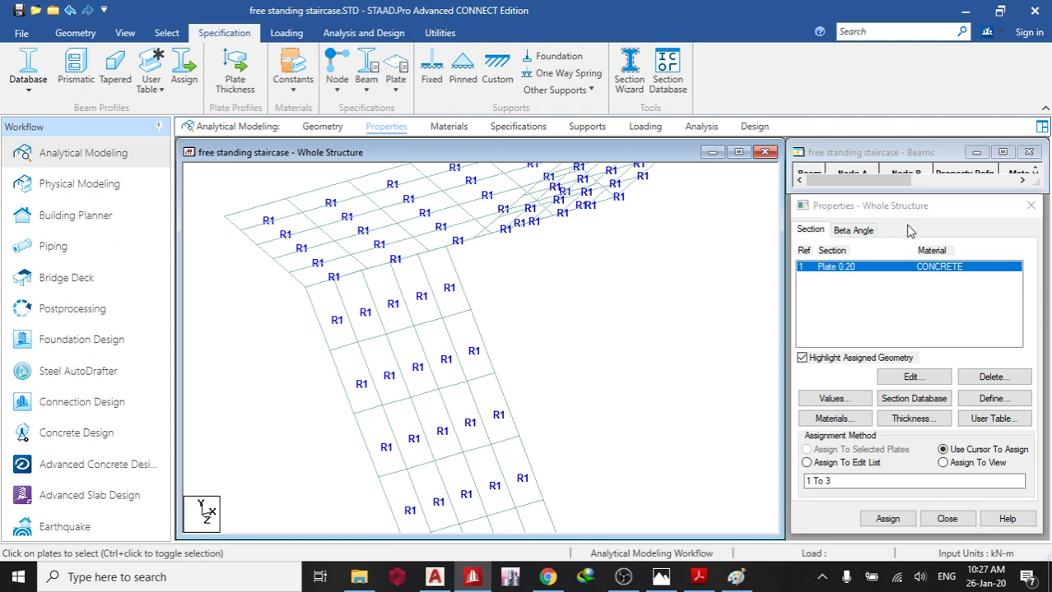
scroll(550, 304, down, 3)
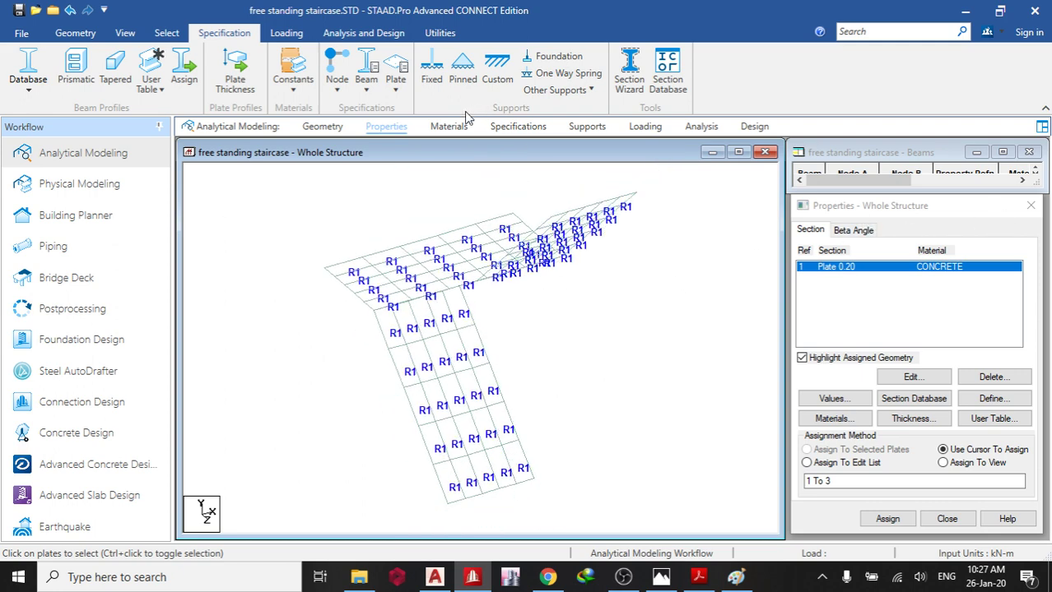
Create a fixed support definition for the model.
click(586, 127)
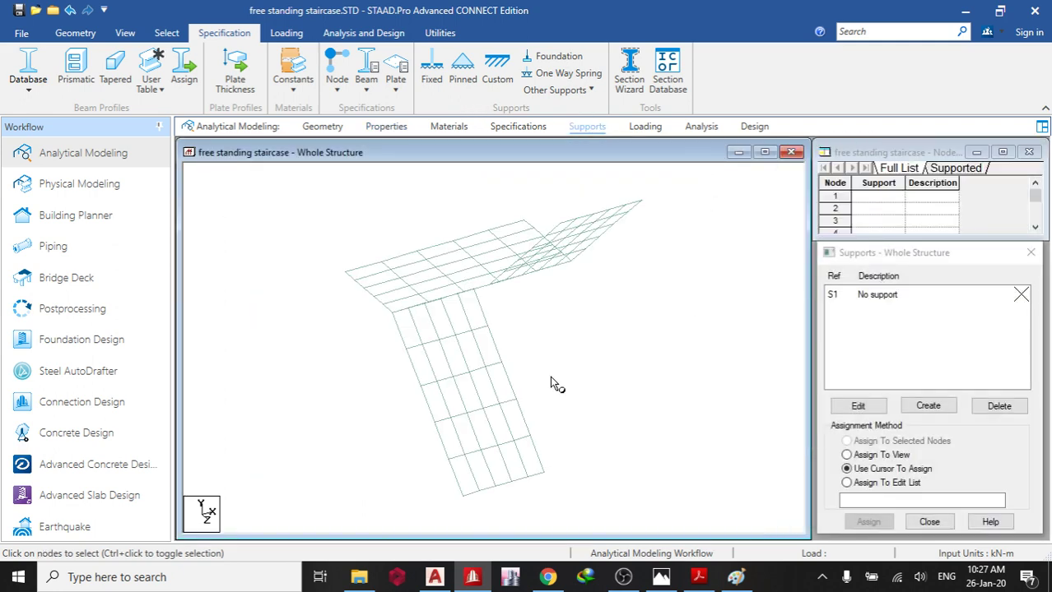
click(931, 406)
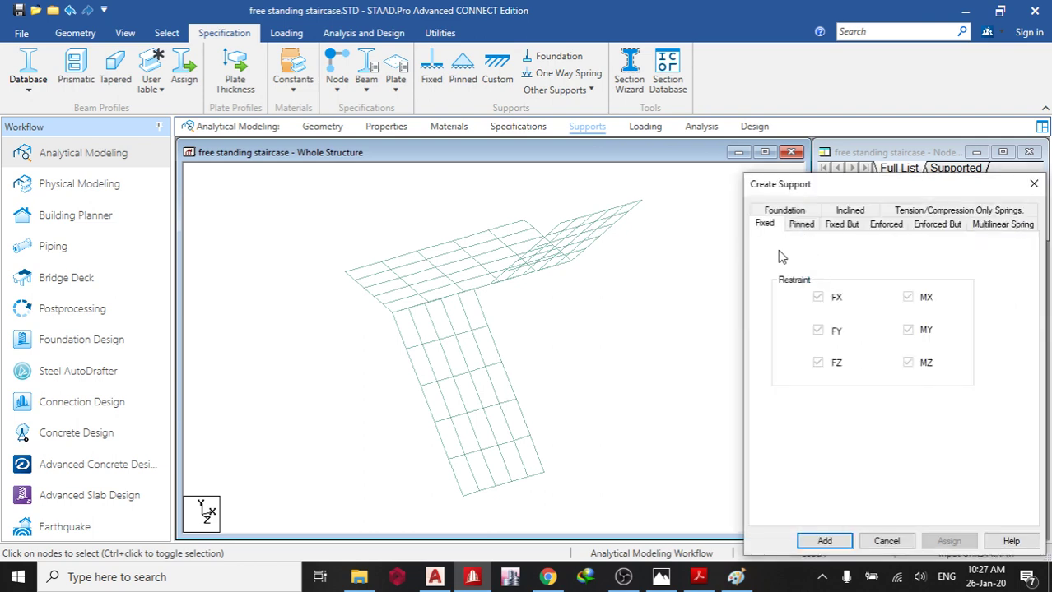
click(821, 541)
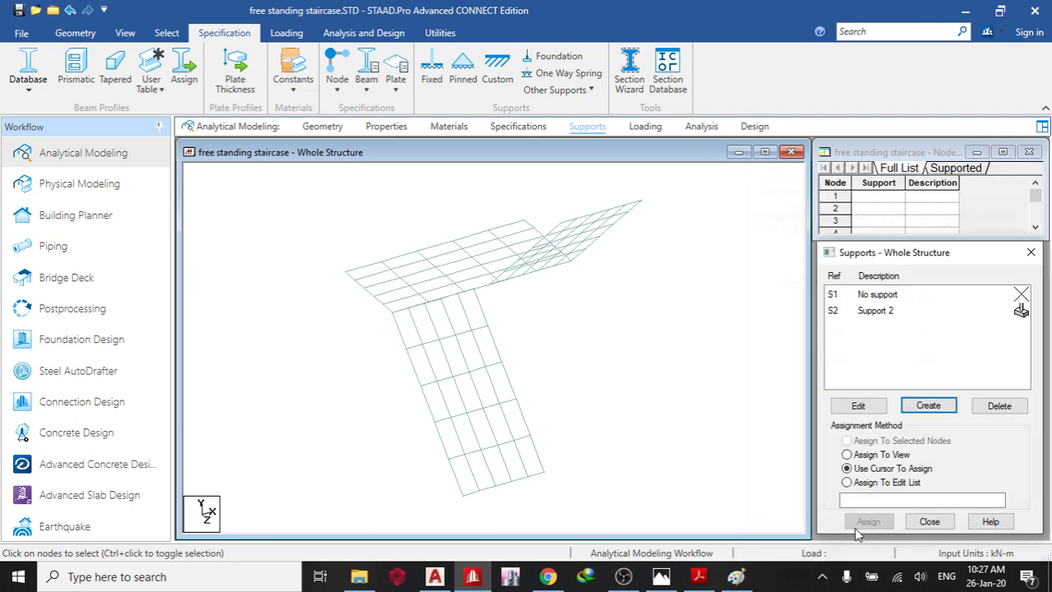
Assign the fixed support to the nodes along the free ends of both flights, selecting them in the plan view.
click(125, 33)
click(313, 55)
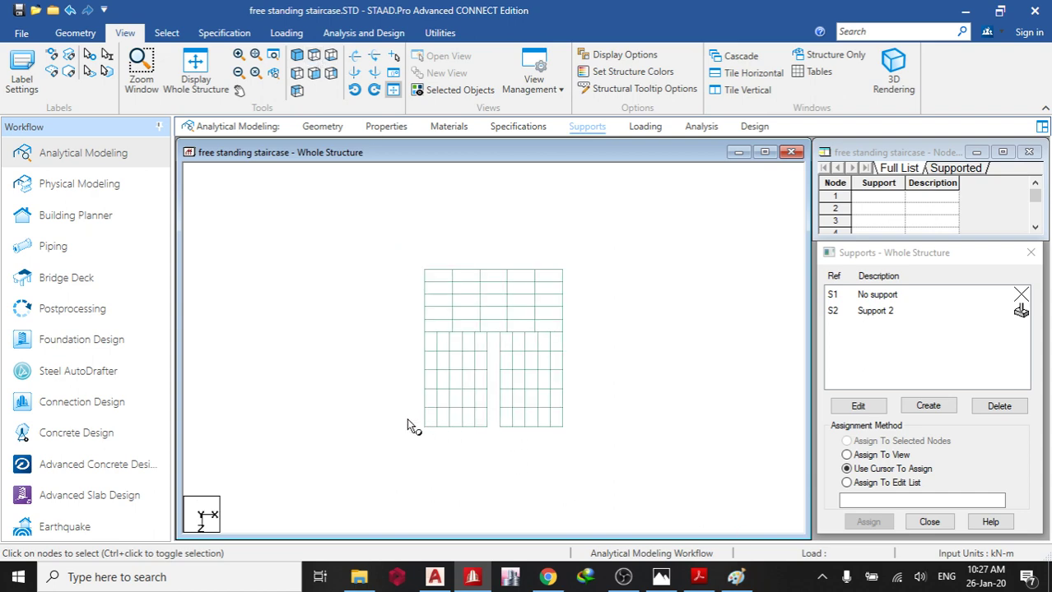
drag(407, 418, 617, 453)
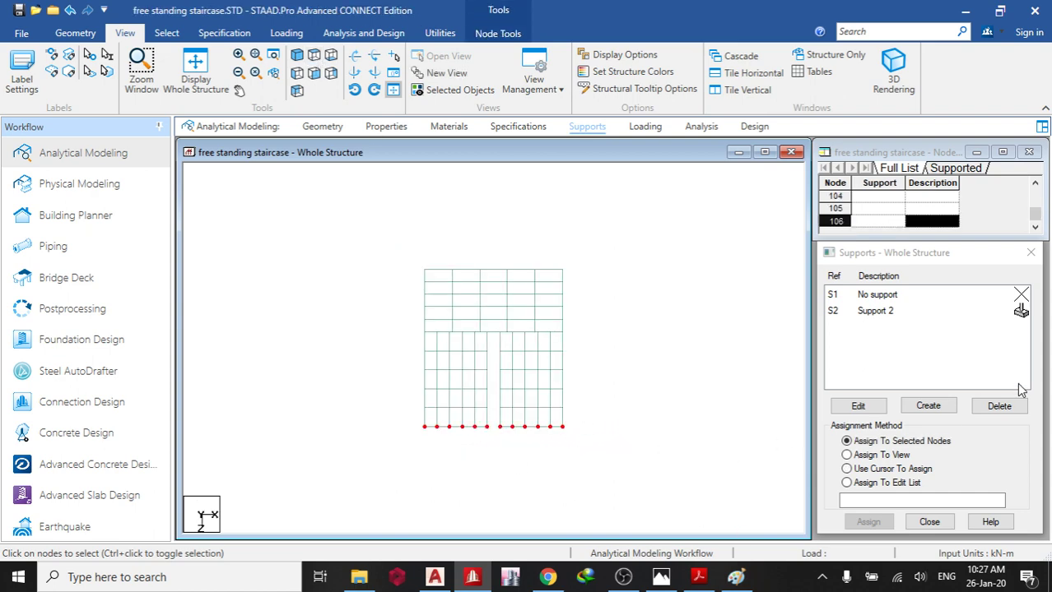
click(871, 523)
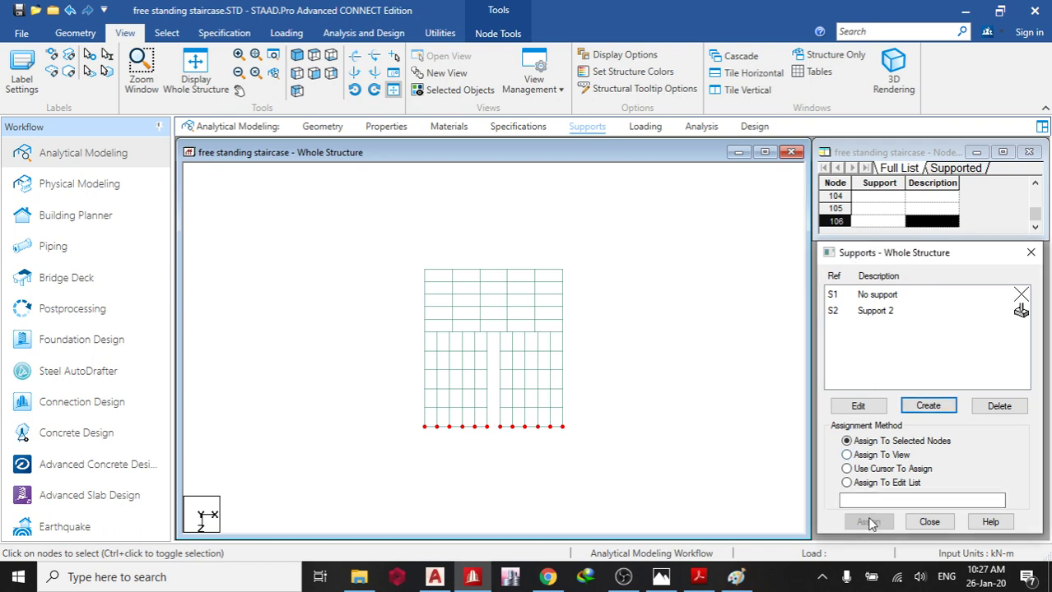
click(877, 312)
drag(415, 422, 622, 457)
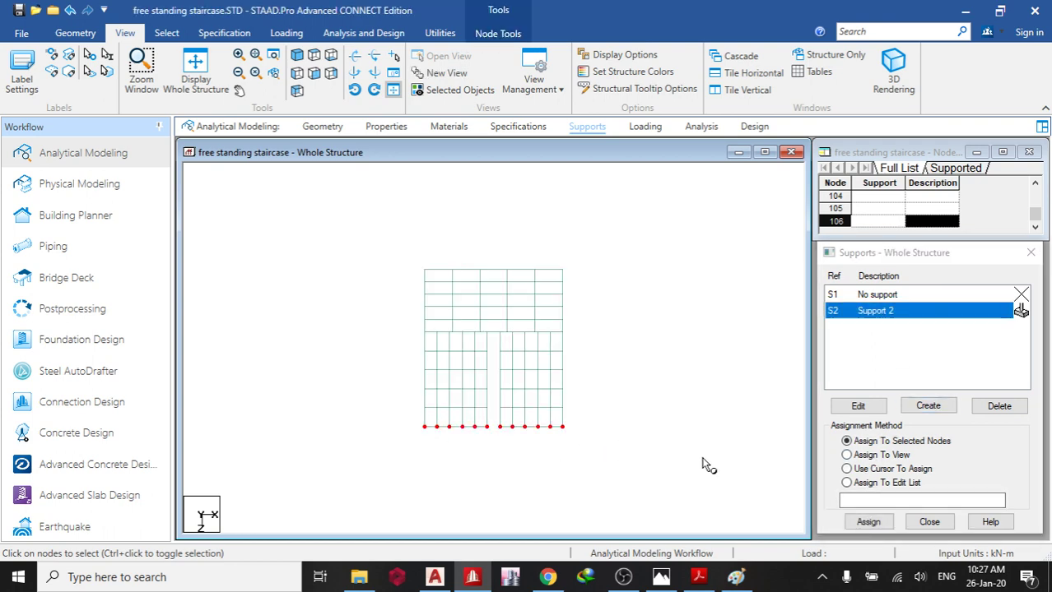
click(868, 522)
click(941, 432)
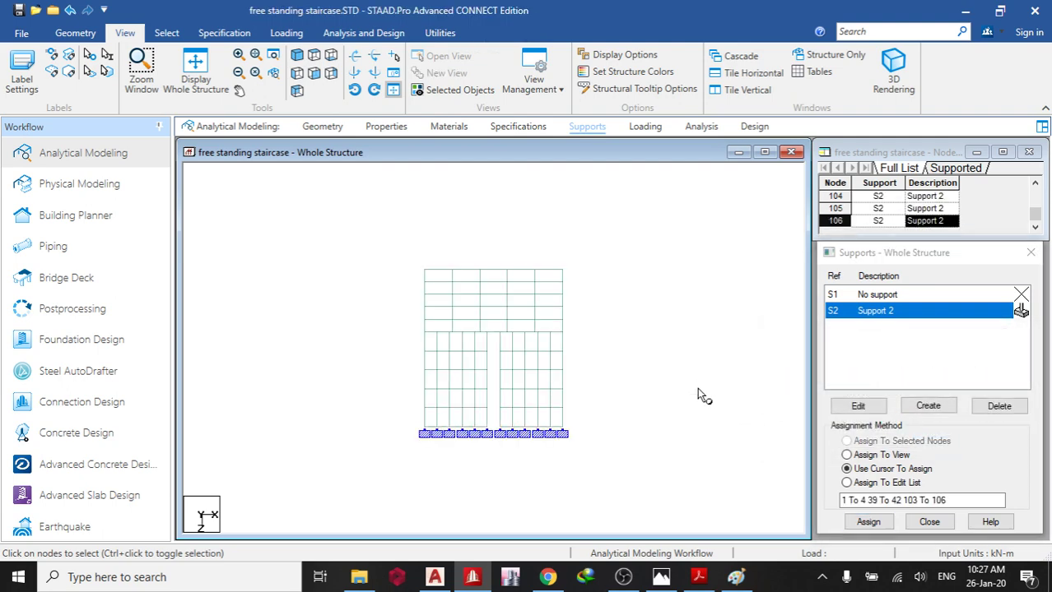
Restore the isometric view and add primary load case 1 with loading type Dead and title LOAD CASE 1.
click(516, 367)
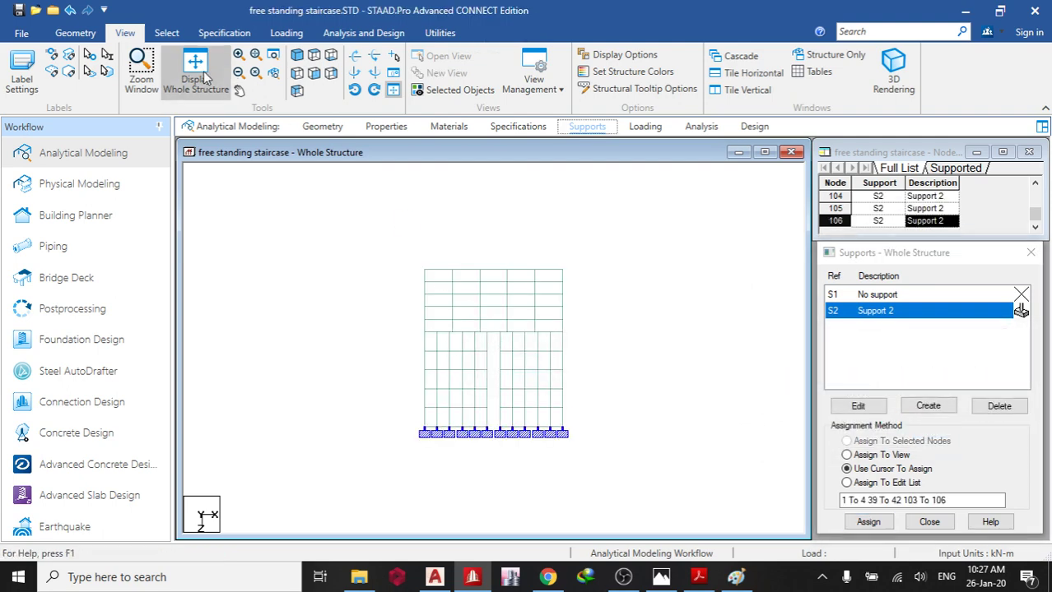
middle_drag(525, 235, 467, 302)
scroll(466, 301, down, 5)
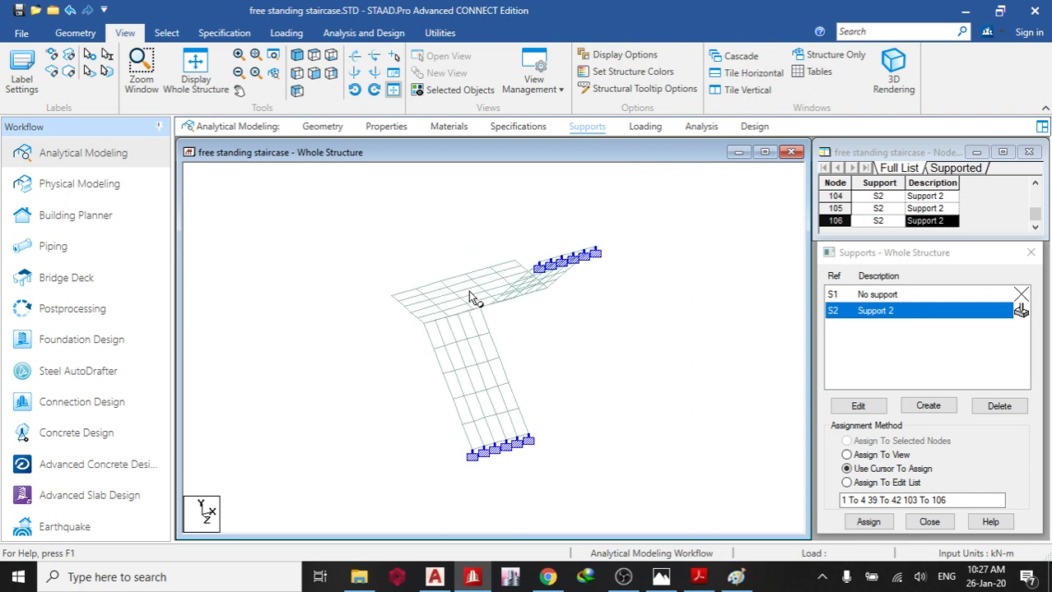
click(645, 130)
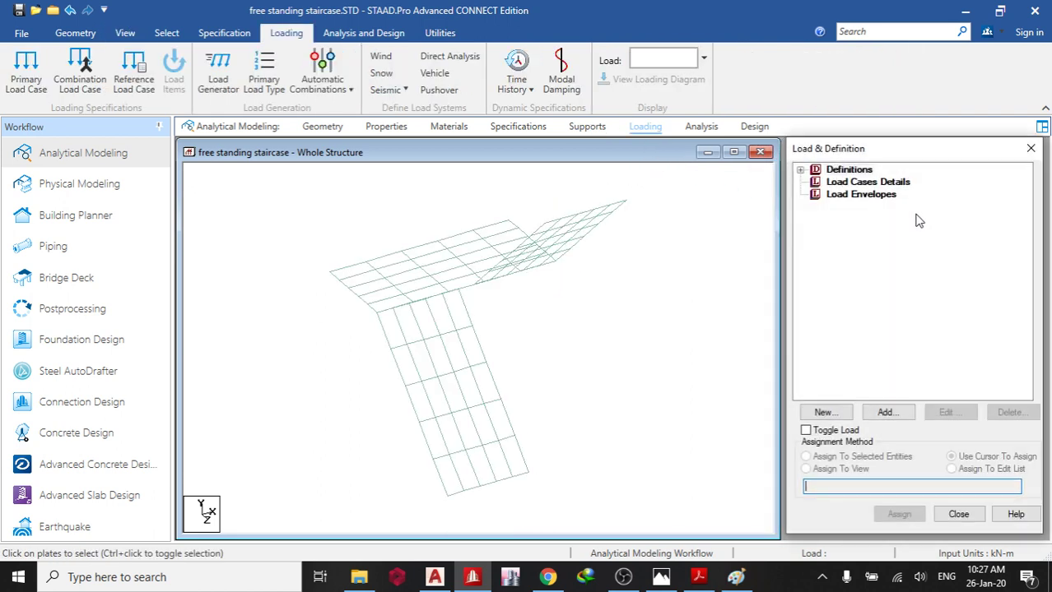
click(886, 186)
click(889, 419)
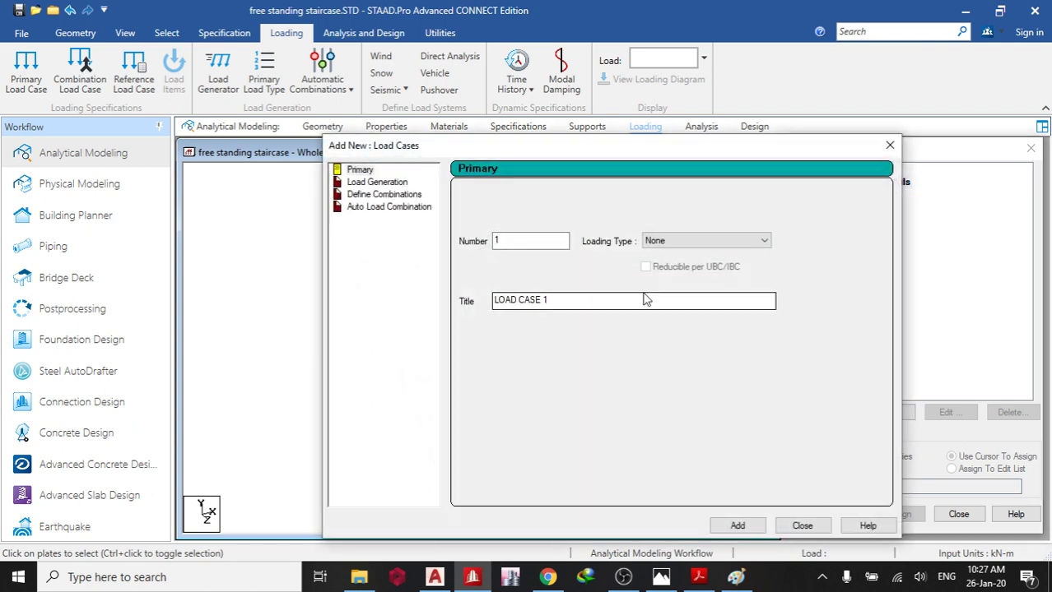
click(764, 240)
click(660, 255)
click(737, 525)
Add primary load case 2 with loading type Live and title LOAD CASE 2.
click(671, 242)
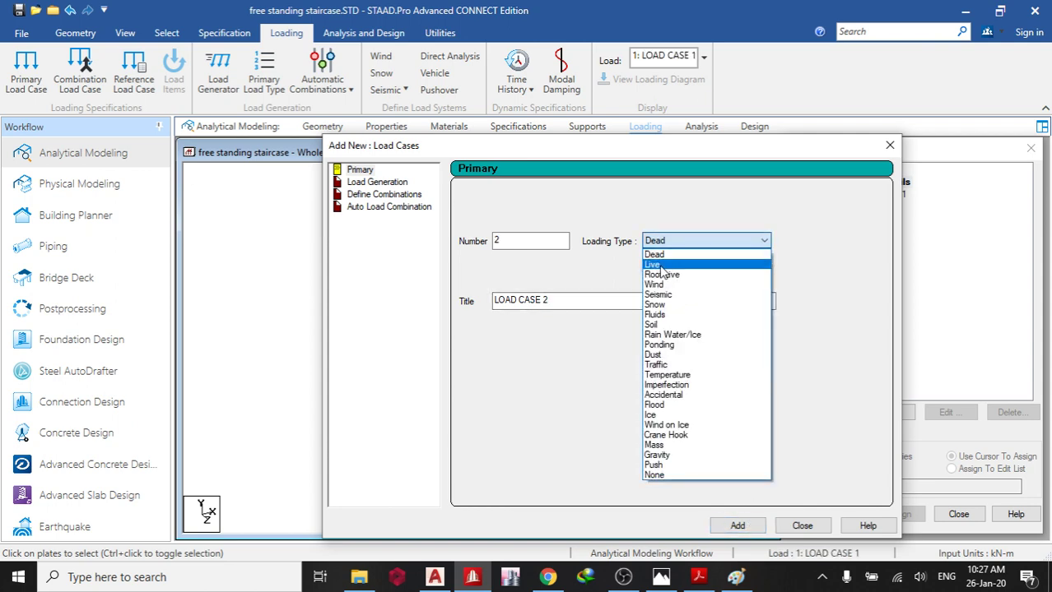
click(664, 260)
click(747, 526)
click(799, 526)
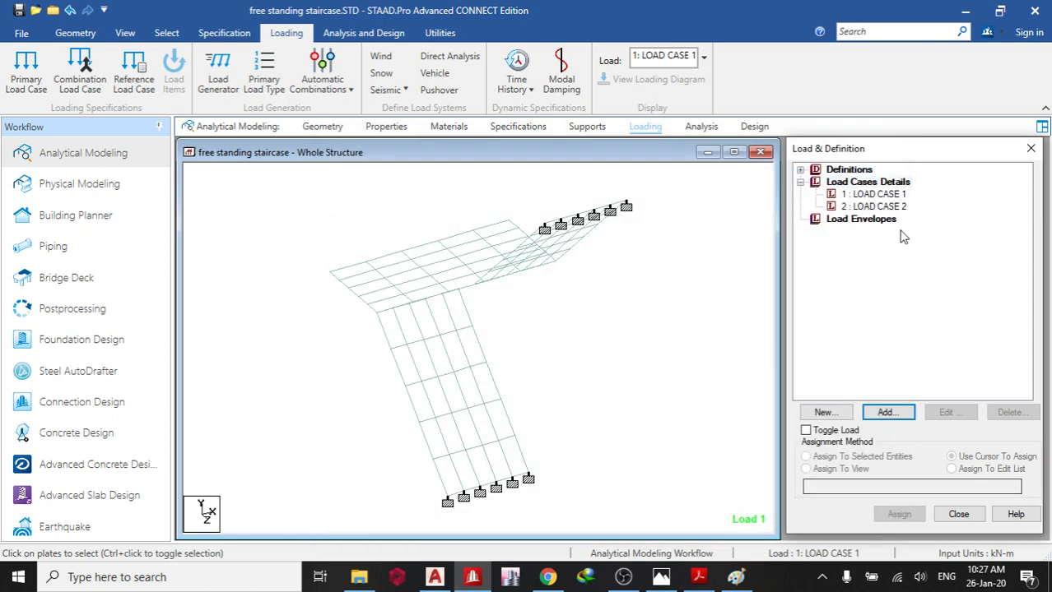
Add a selfweight load in the Y direction with factor -1 to load case 1.
click(872, 194)
click(887, 412)
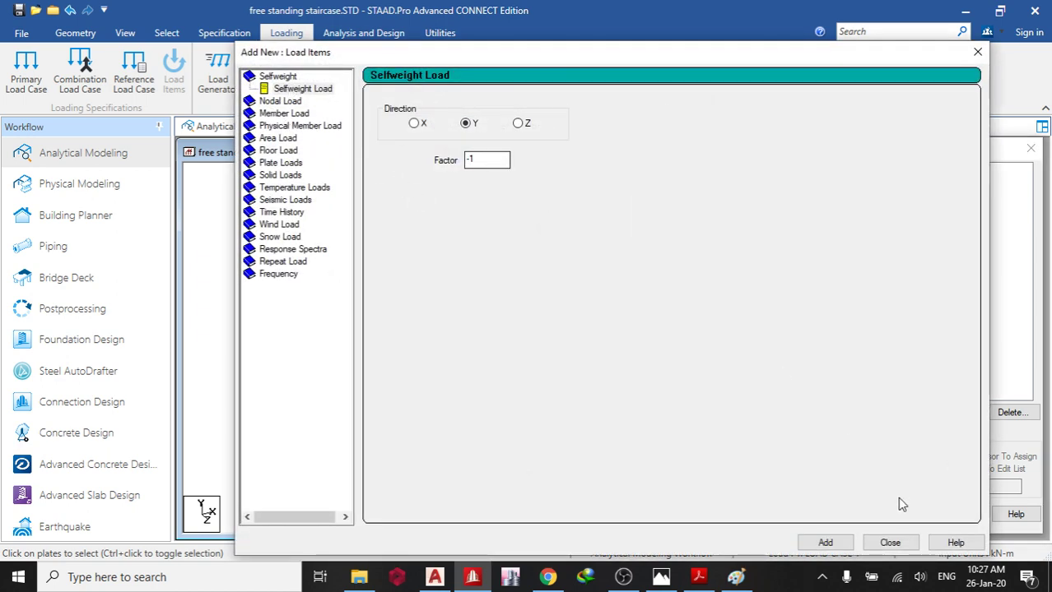
click(837, 545)
Add a full-plate pressure load of -3 kN/m2 in the local Z direction to load case 1.
click(288, 163)
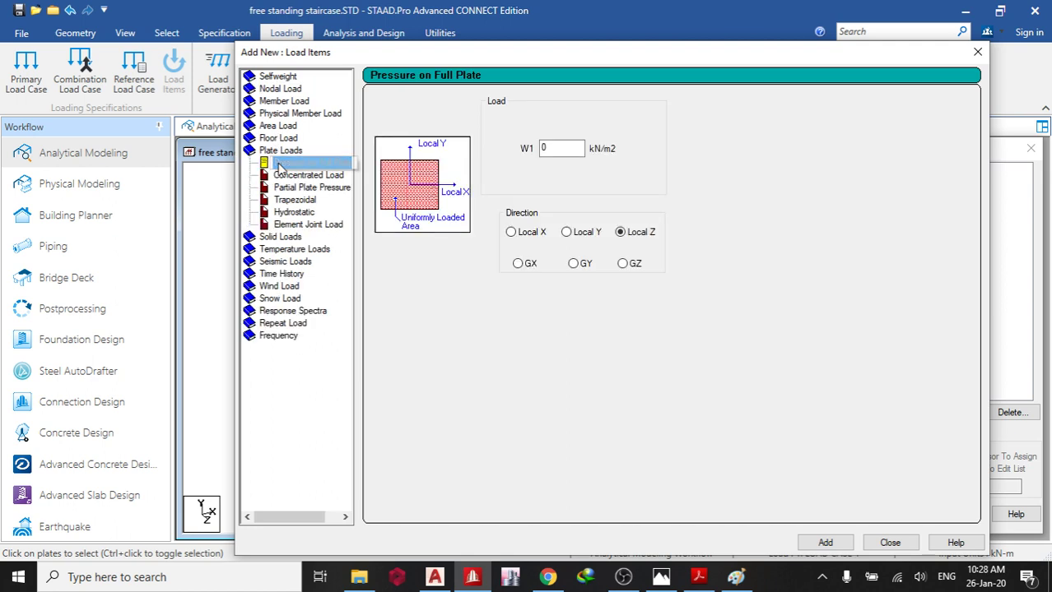
double_click(553, 152)
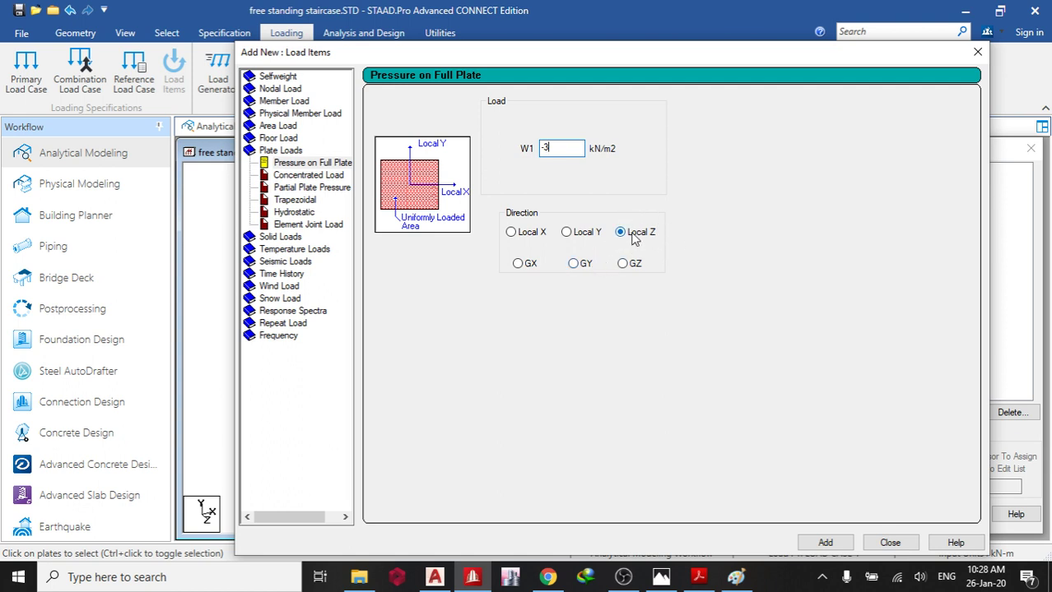
click(825, 542)
click(889, 542)
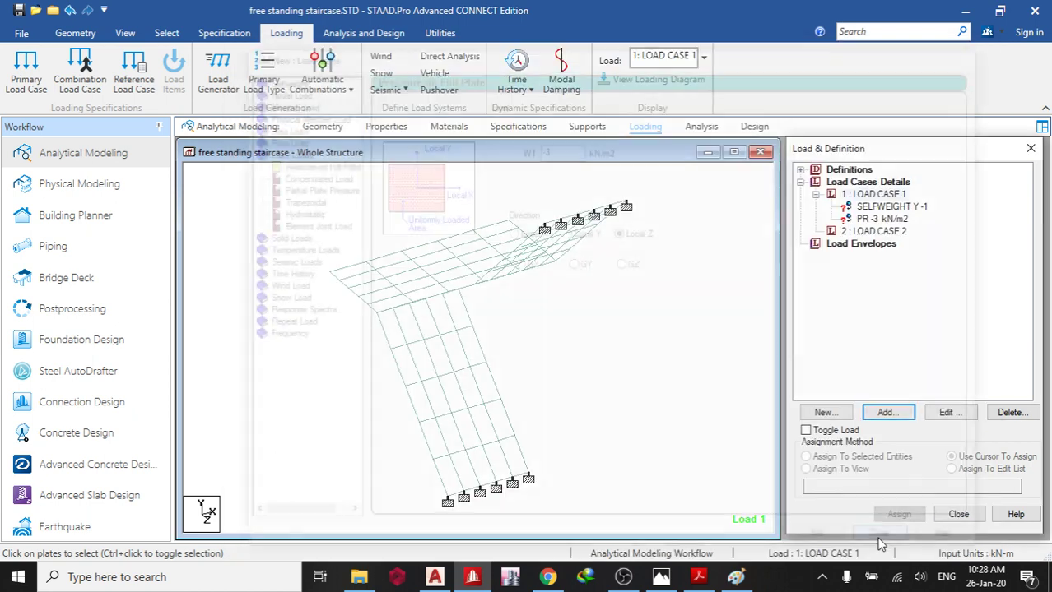
Assign the selfweight and the -3 kN/m2 pressure of load case 1 to all plates in the view.
click(889, 207)
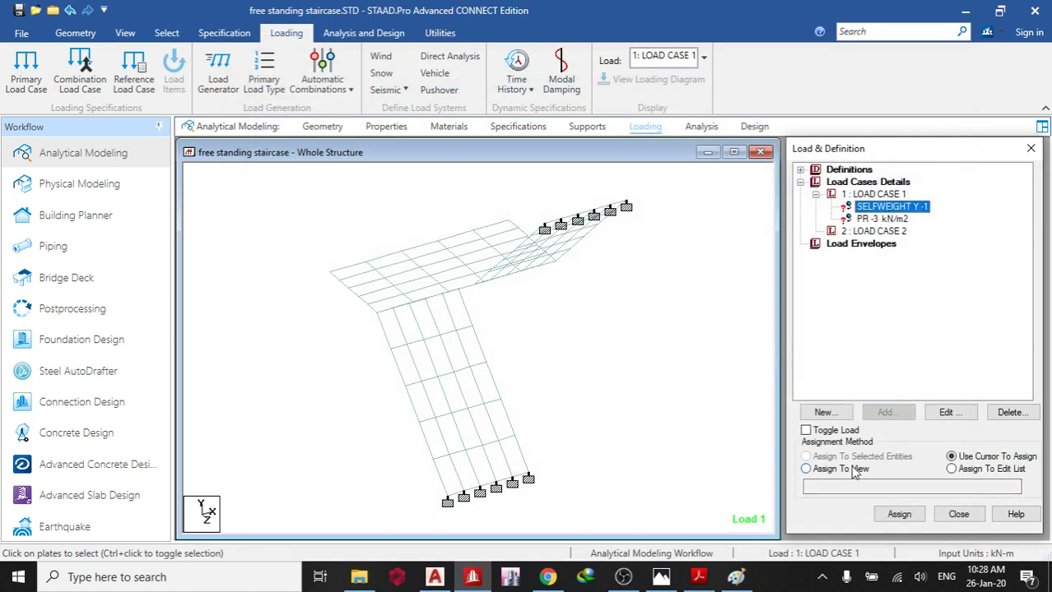
click(854, 470)
click(899, 514)
click(871, 376)
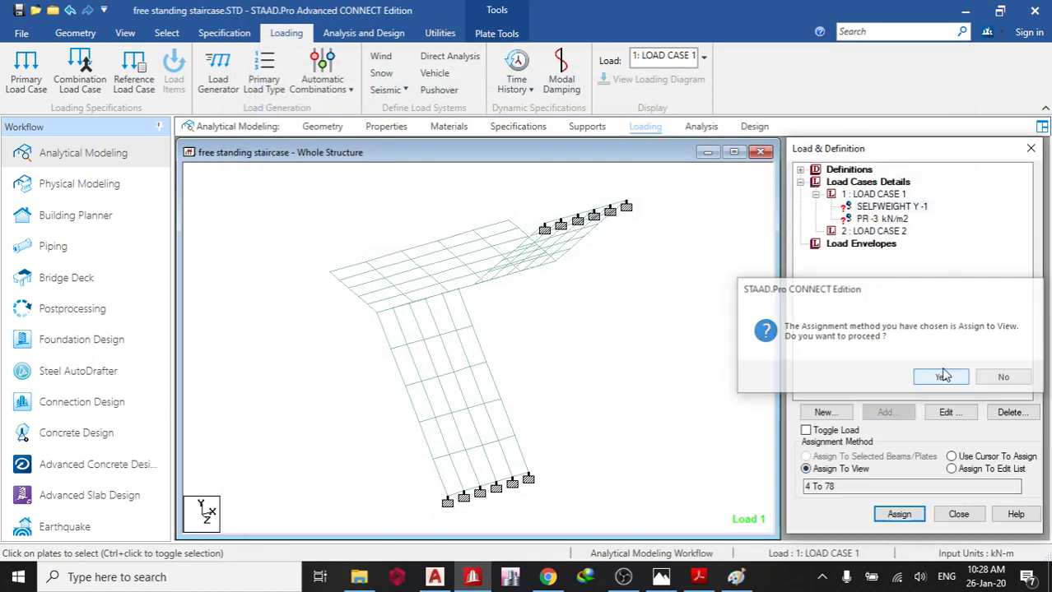
click(892, 221)
click(899, 514)
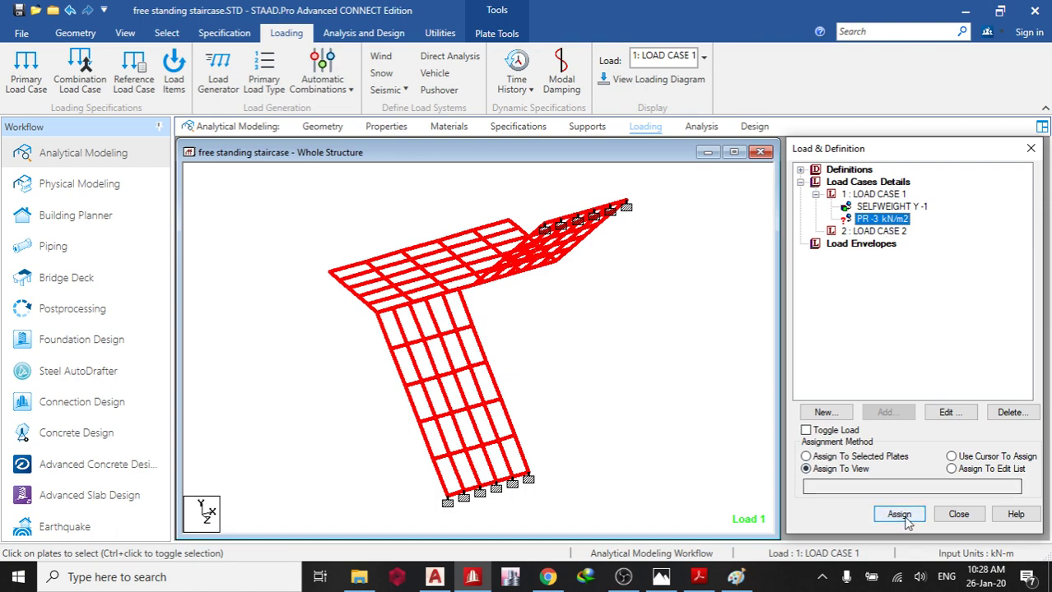
click(871, 376)
middle_drag(733, 359, 394, 328)
scroll(494, 278, up, 3)
Add a full-plate pressure load of -5 kN/m2 in the local Z direction to load case 2.
click(873, 231)
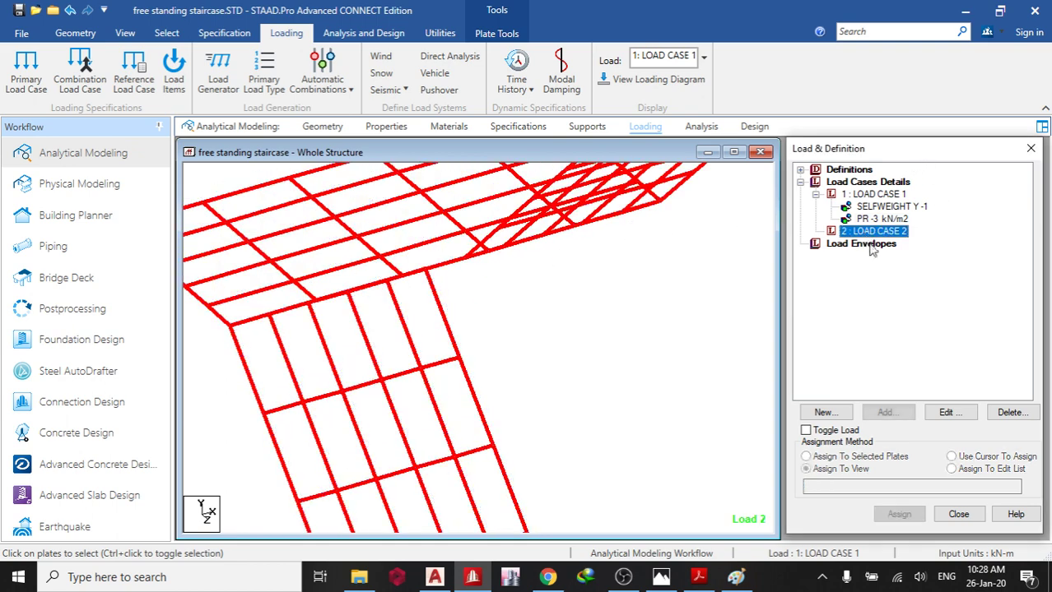
click(887, 413)
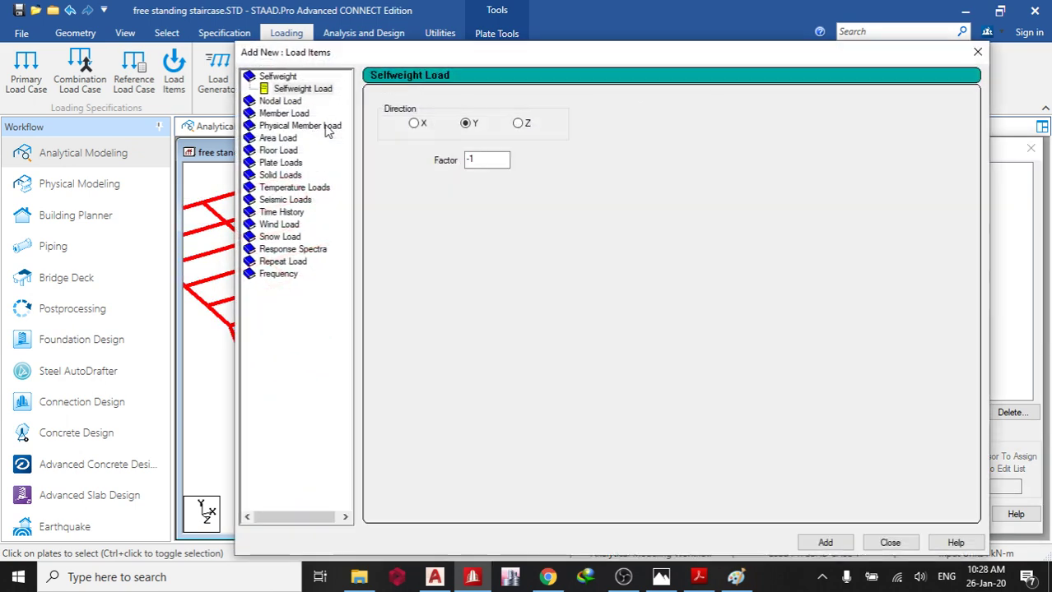
click(280, 163)
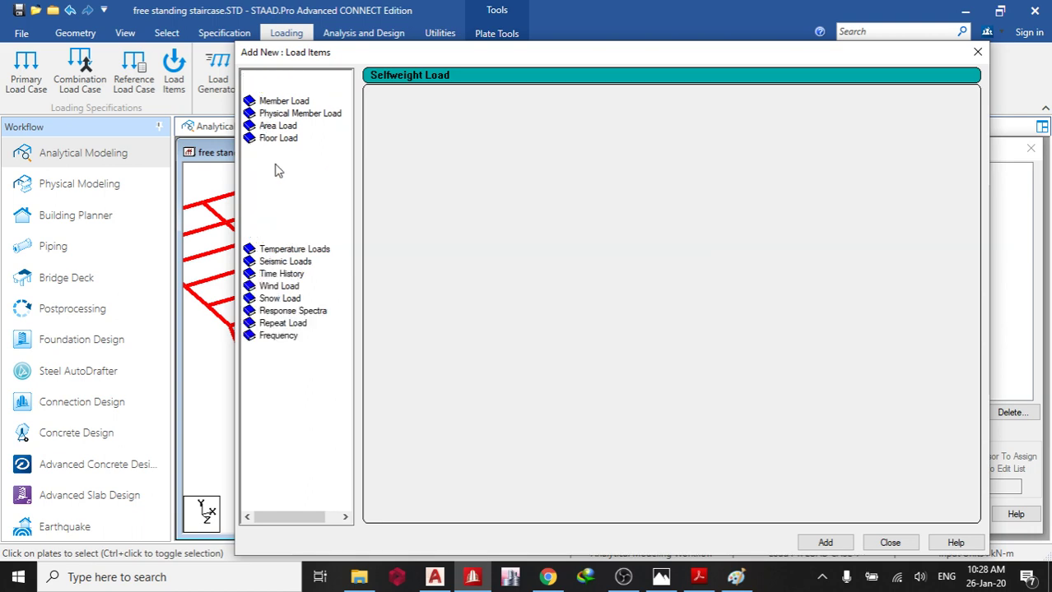
key(Tab)
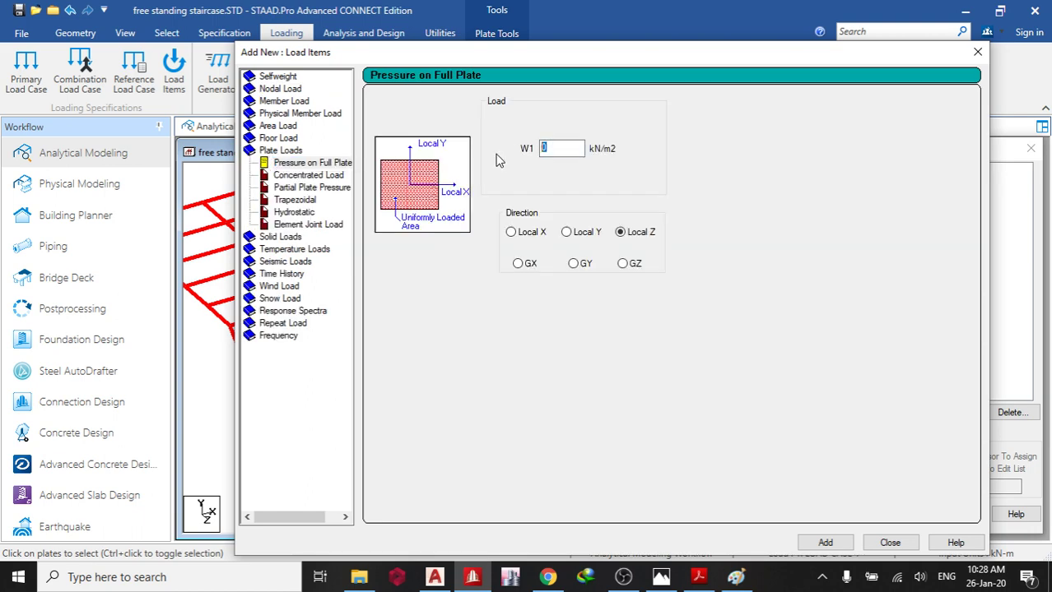
click(826, 543)
click(889, 543)
Assign the -5 kN/m2 pressure of load case 2 to all plates in the view.
click(881, 244)
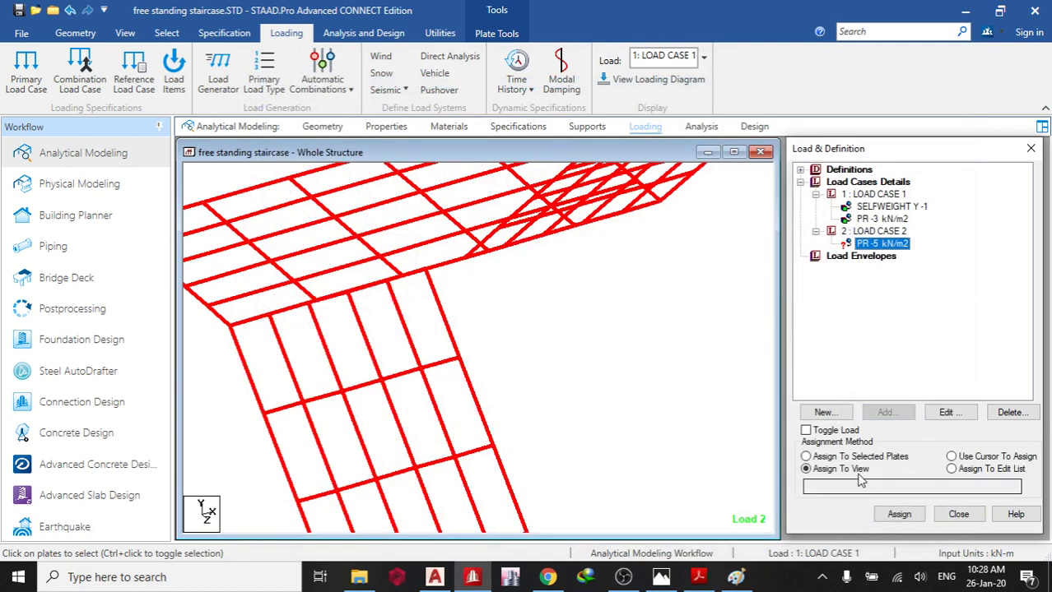
click(899, 514)
click(939, 376)
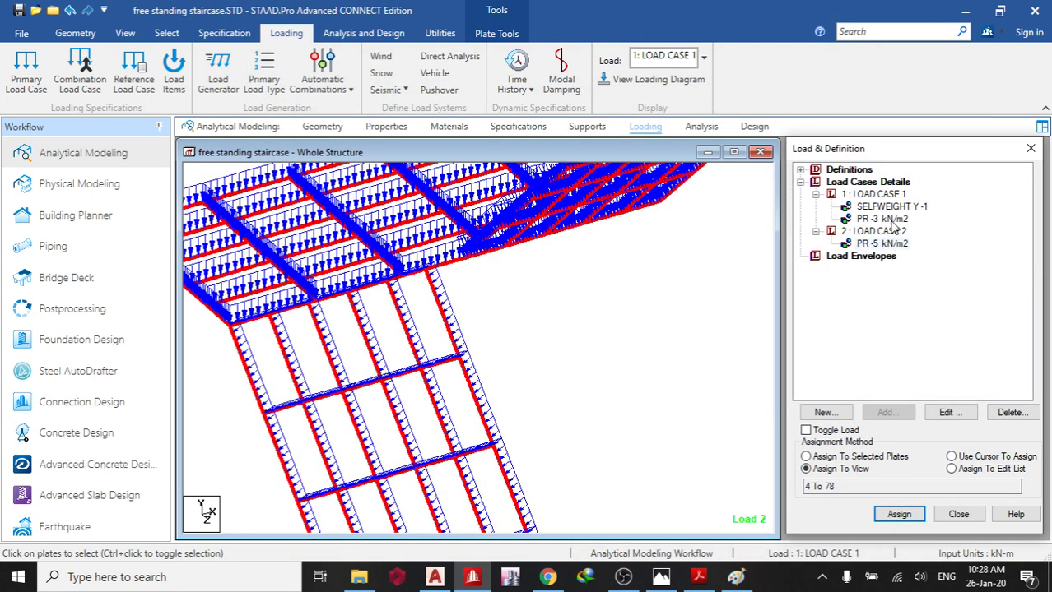
Define load combination 3 named "service load" from load cases 1 and 2, each with factor 1.
click(800, 182)
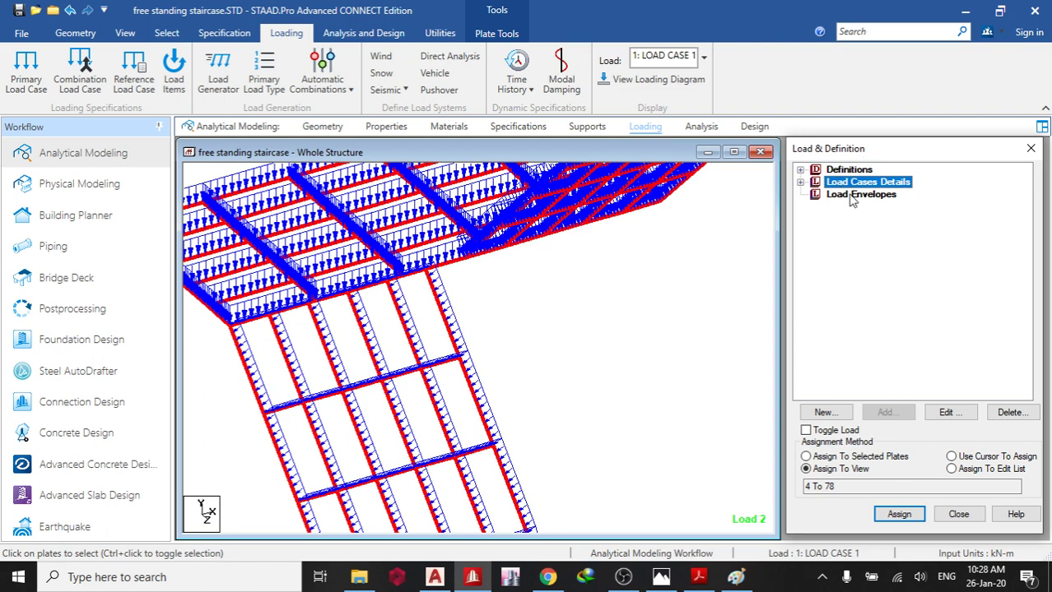
click(854, 184)
click(911, 420)
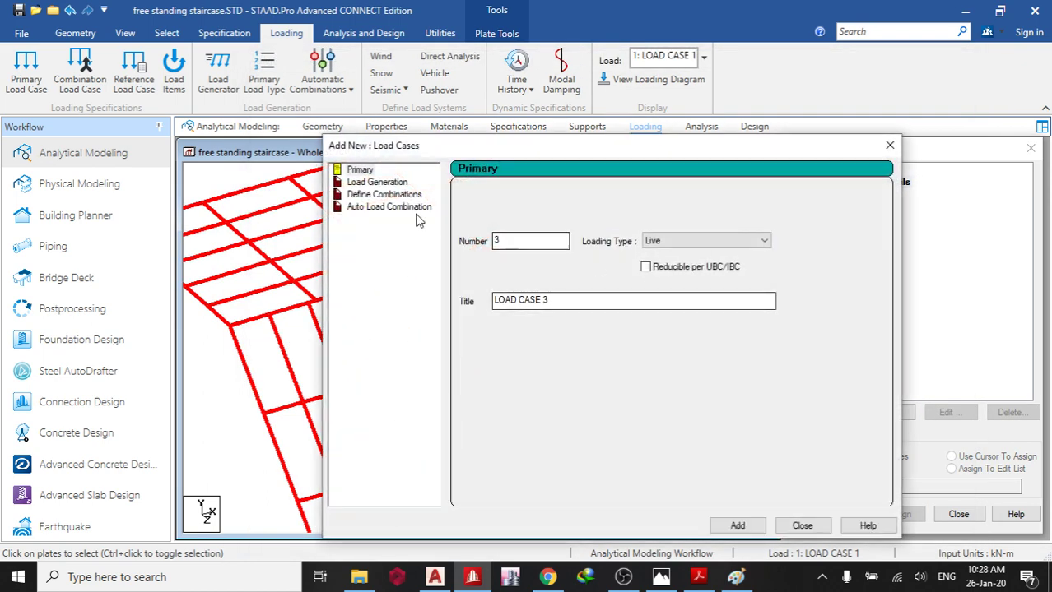
click(392, 196)
key(Tab)
key(Tab)
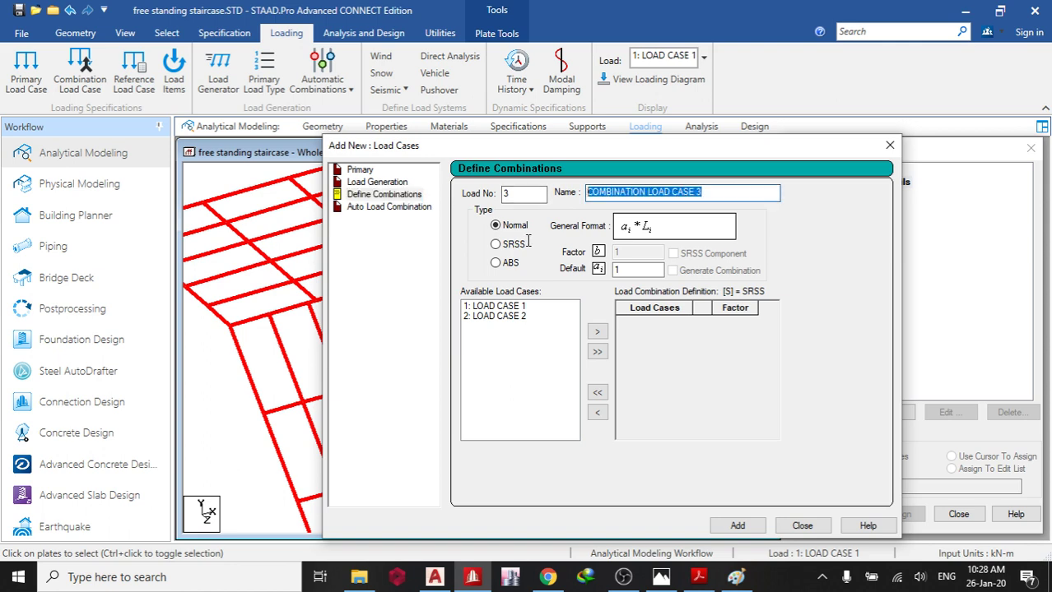
text(service load)
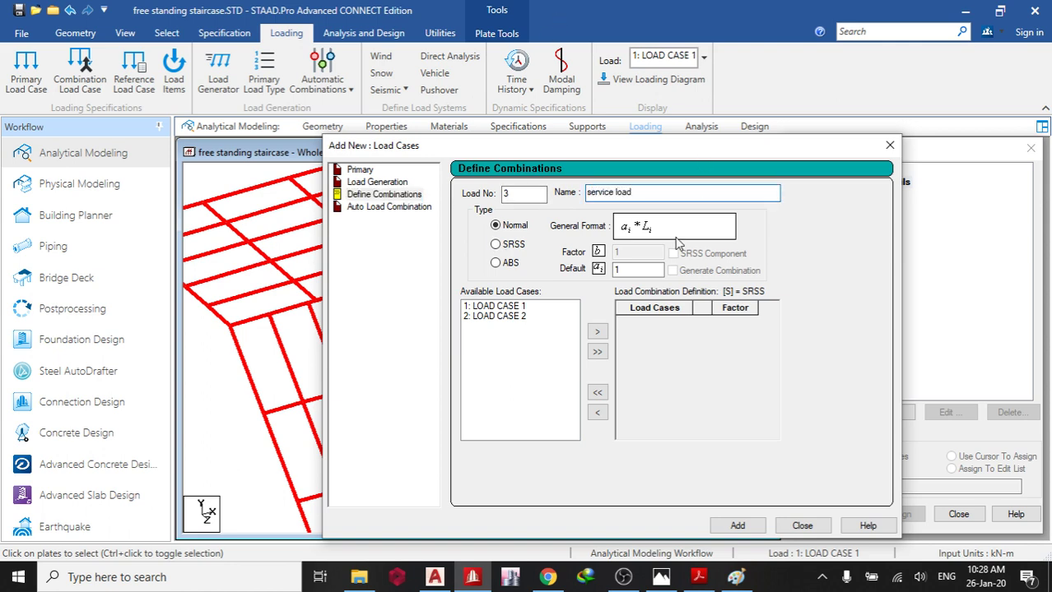
drag(520, 306, 522, 322)
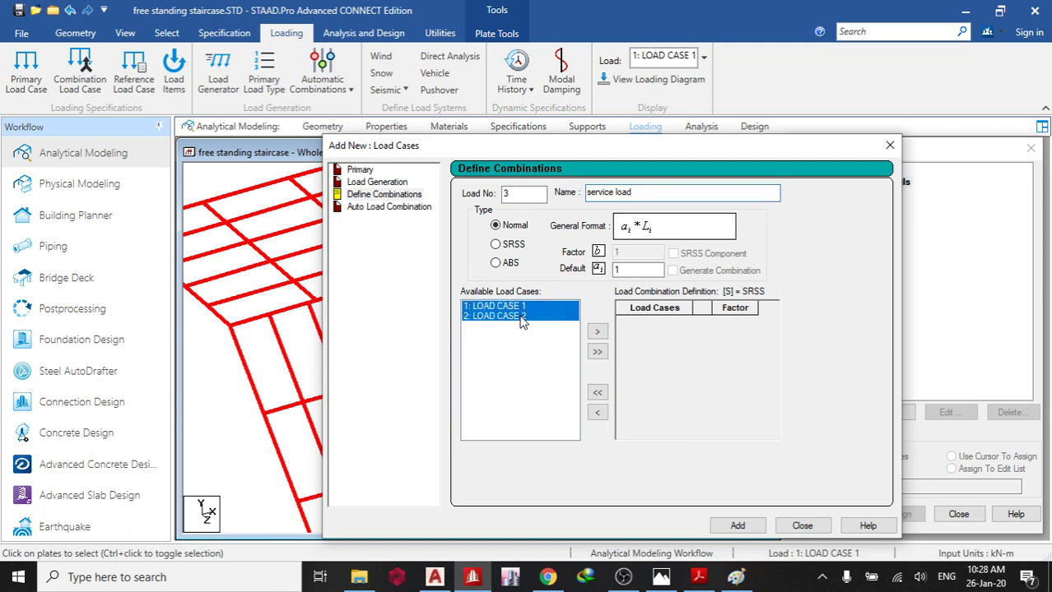
click(596, 331)
click(737, 525)
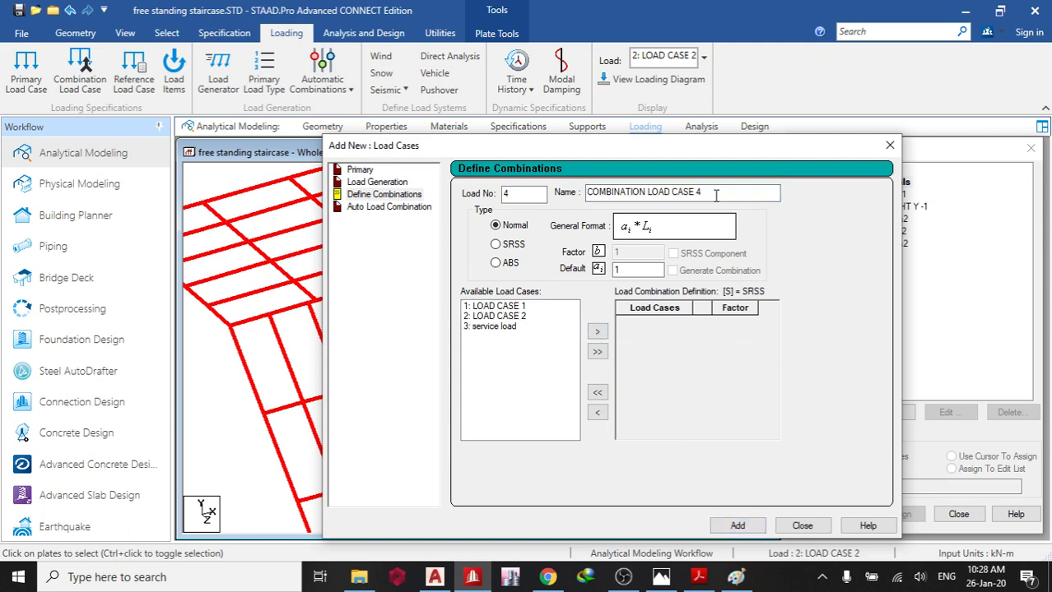
Define load combination 4 named "ultimate" with factor 1.4 for load case 1 and 1.6 for load case 2.
drag(715, 195, 552, 202)
text(ultimate)
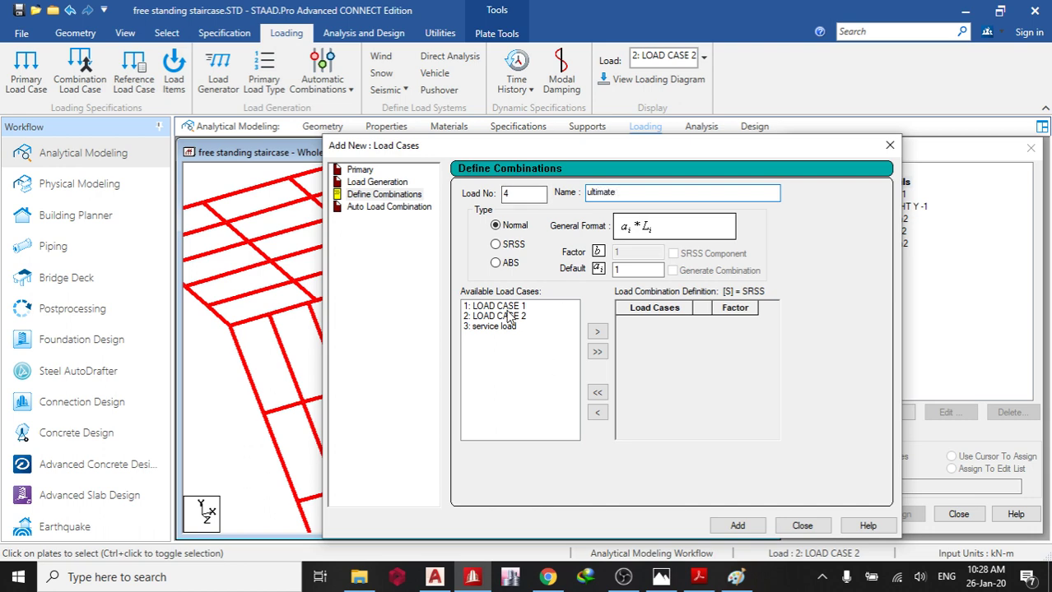
drag(507, 306, 509, 317)
click(597, 334)
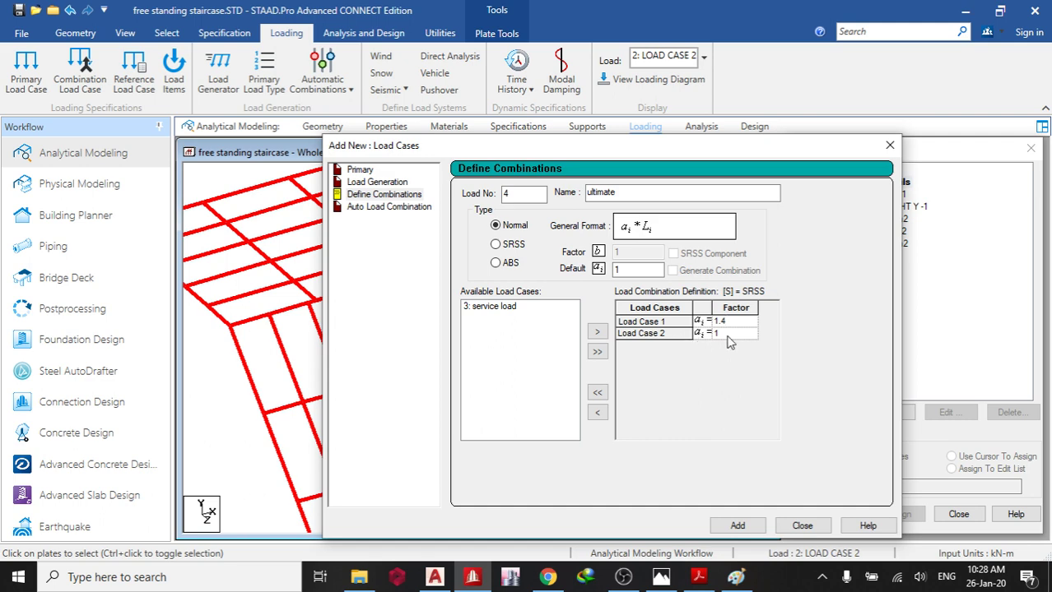
click(728, 335)
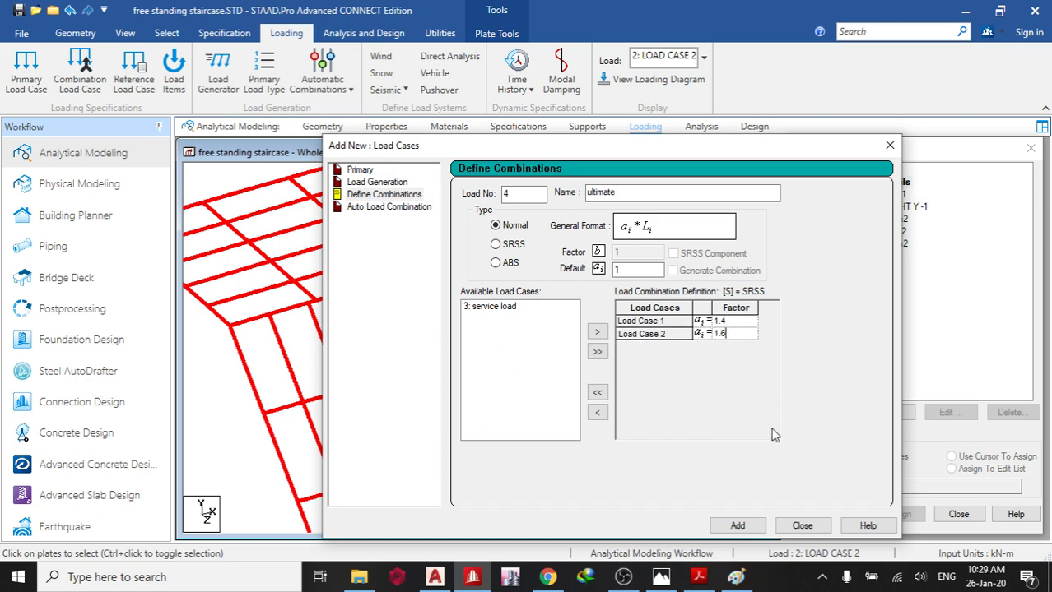
click(745, 528)
click(802, 526)
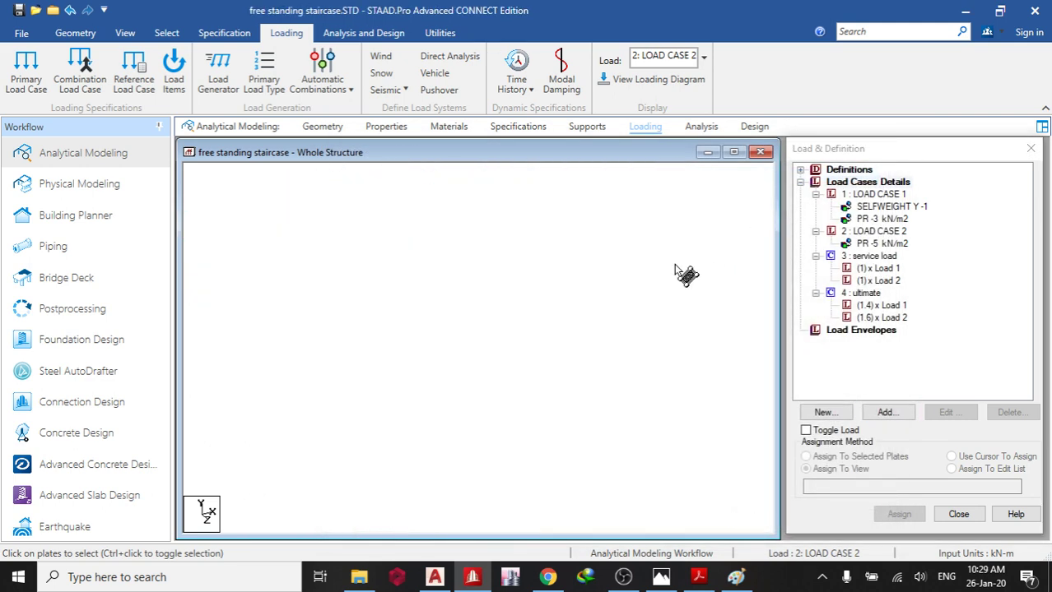
Add a Perform Analysis command with the No Print option to the structure's analysis commands.
click(701, 126)
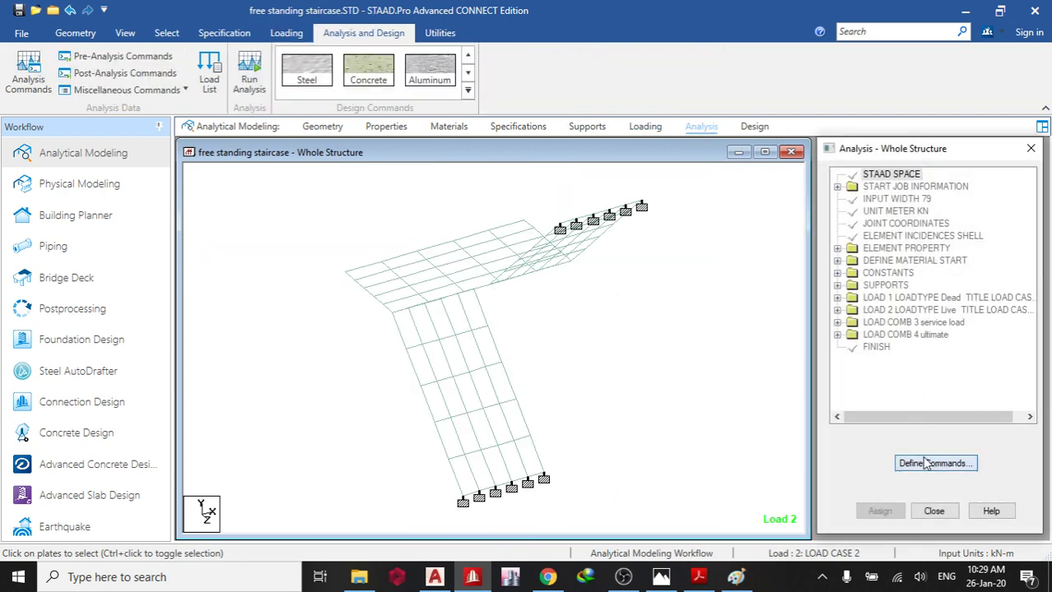
click(932, 463)
click(564, 510)
click(688, 510)
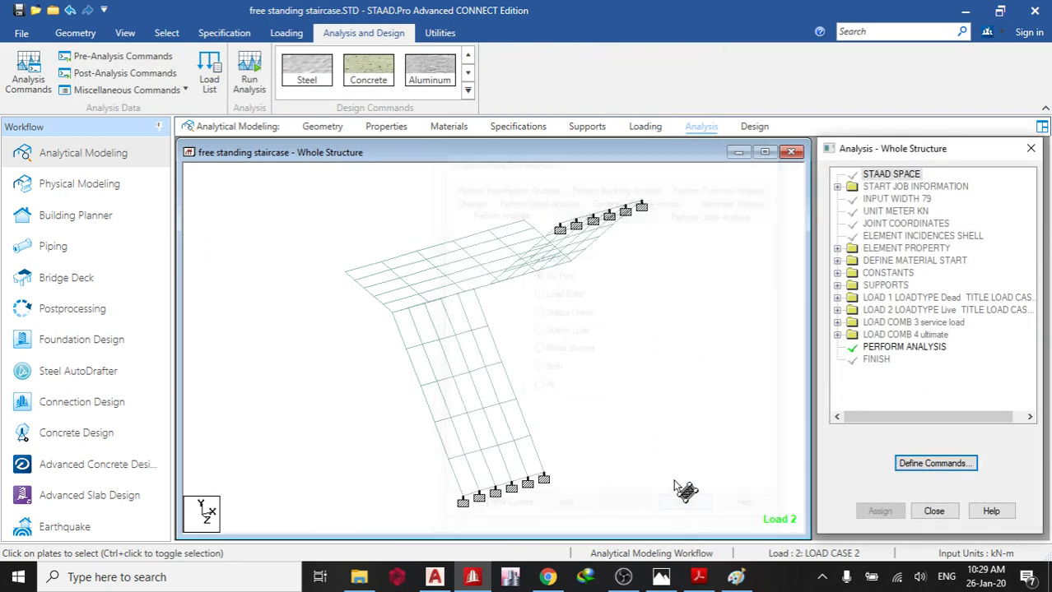
Save the structure, run the analysis and go to post processing mode.
click(249, 79)
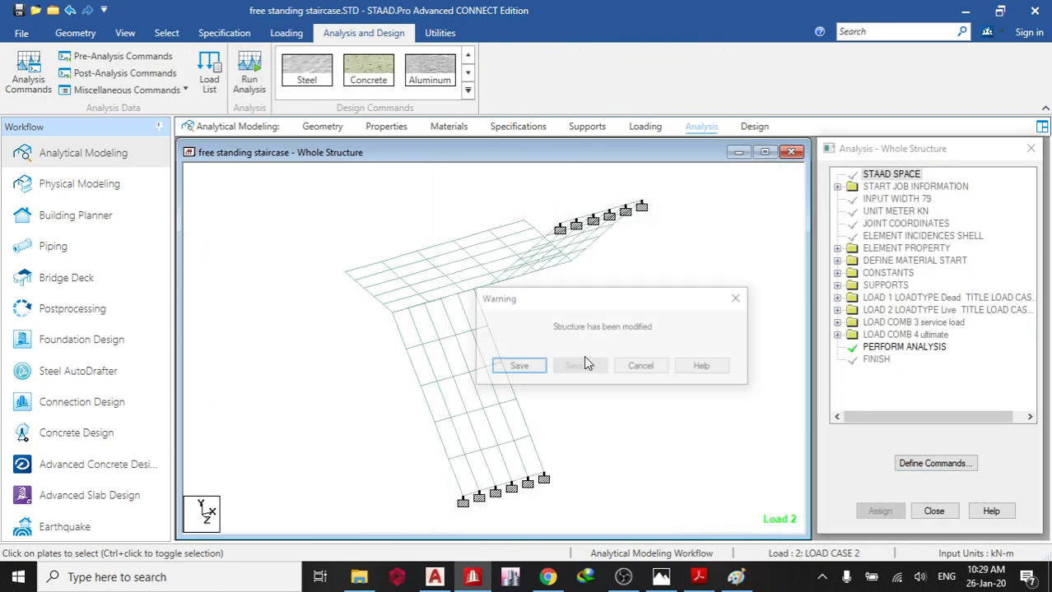
click(517, 367)
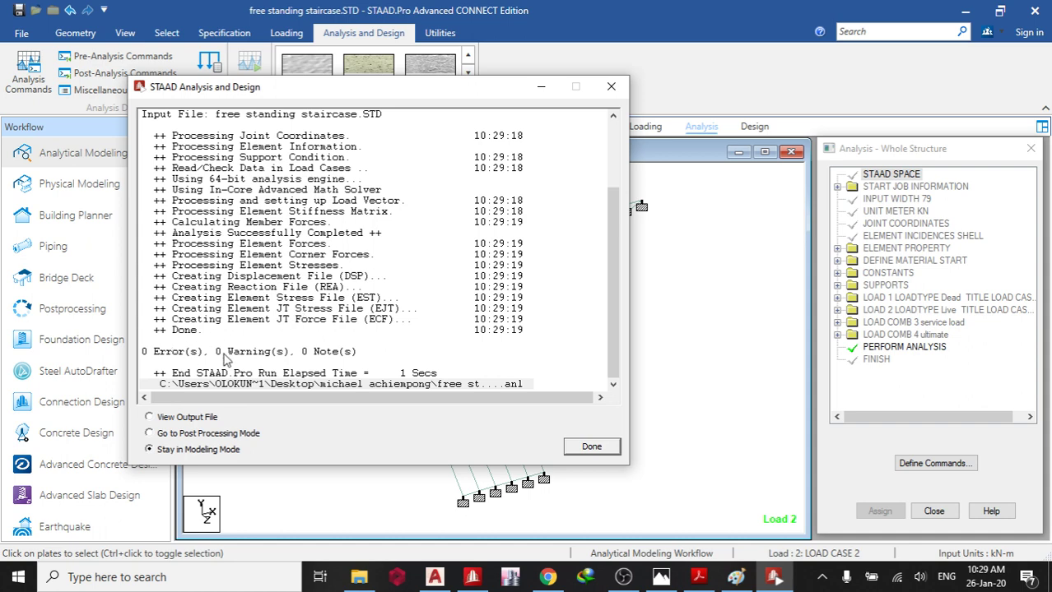
click(213, 435)
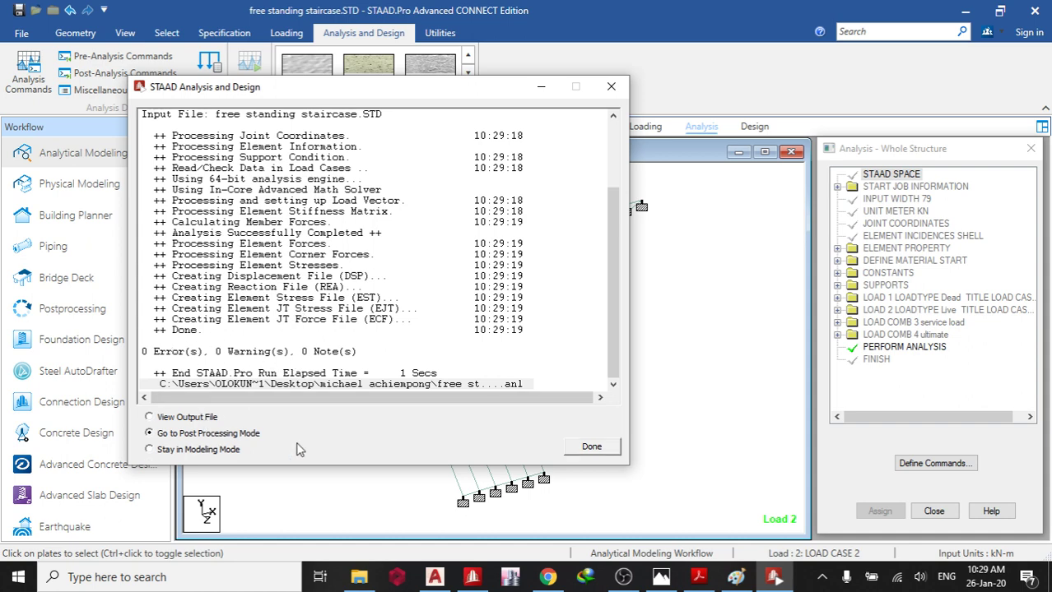
click(607, 452)
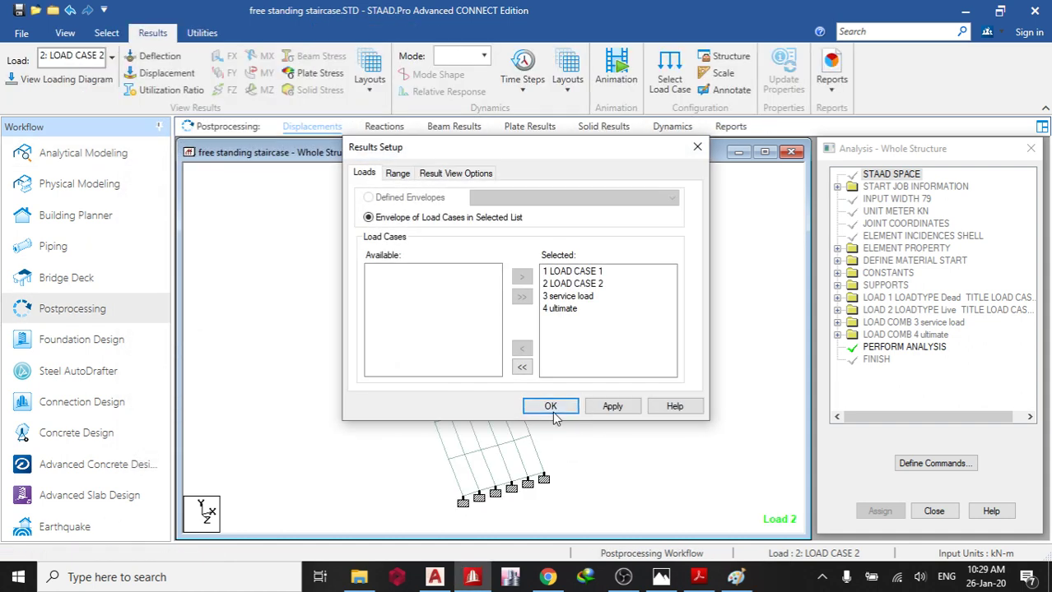
Set up the results with only the ultimate combination selected, excluding load cases 1 and 2 and the service load.
double_click(548, 273)
double_click(549, 273)
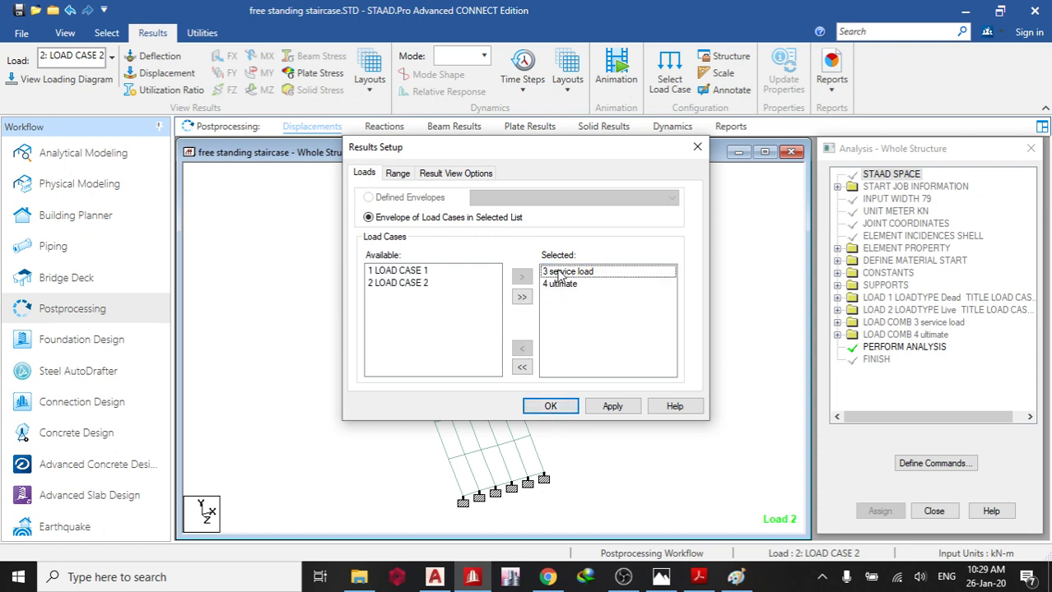
double_click(547, 273)
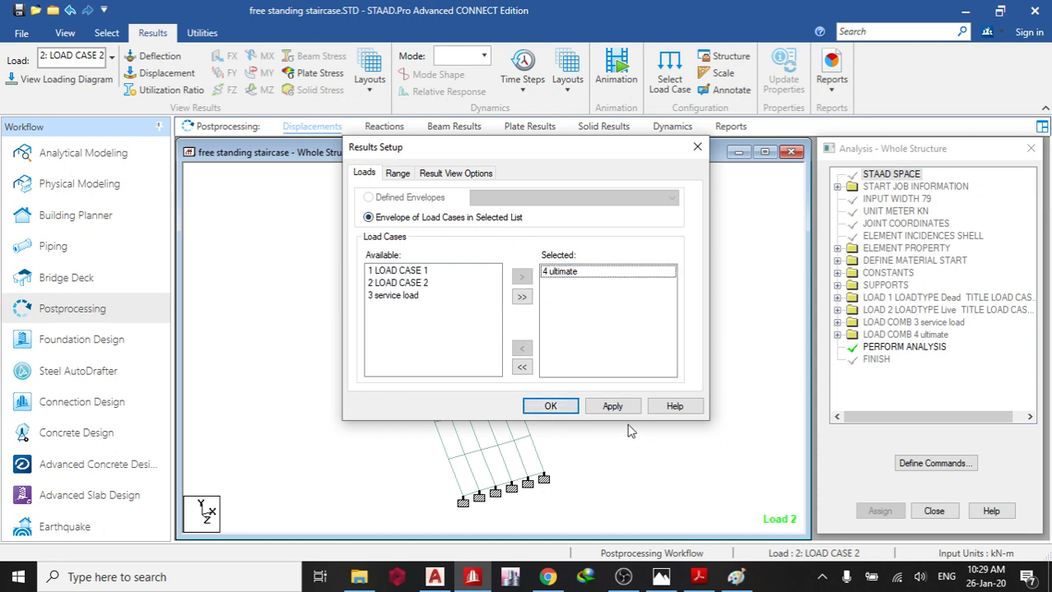
click(469, 175)
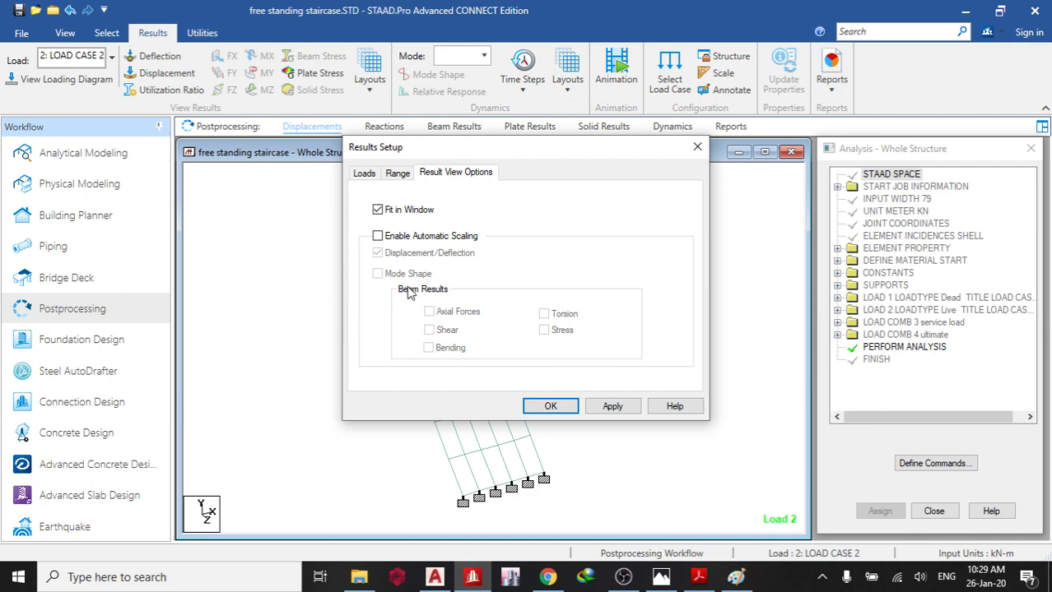
click(551, 407)
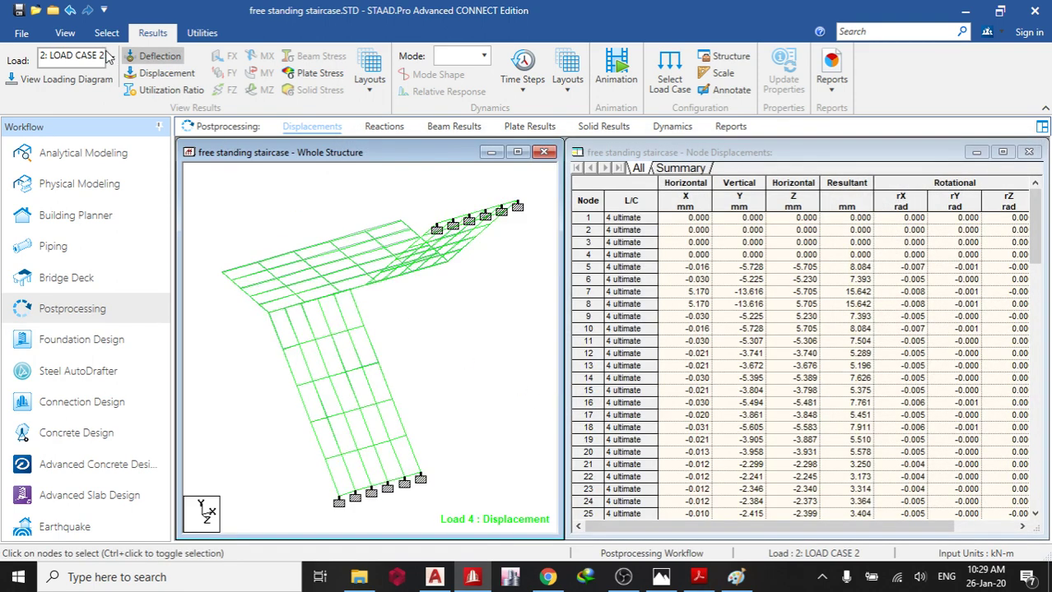
Make combination 4: ultimate the active load for the displayed results.
click(113, 59)
click(146, 120)
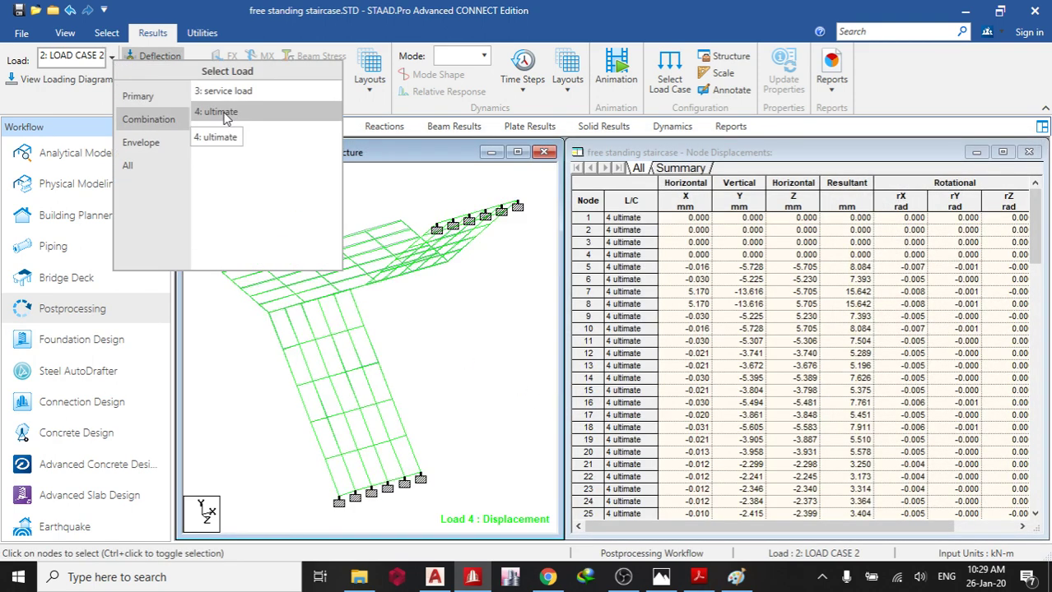
click(218, 111)
Show the support reactions and move overlapping reaction text labels apart at the upper and lower supports.
click(381, 127)
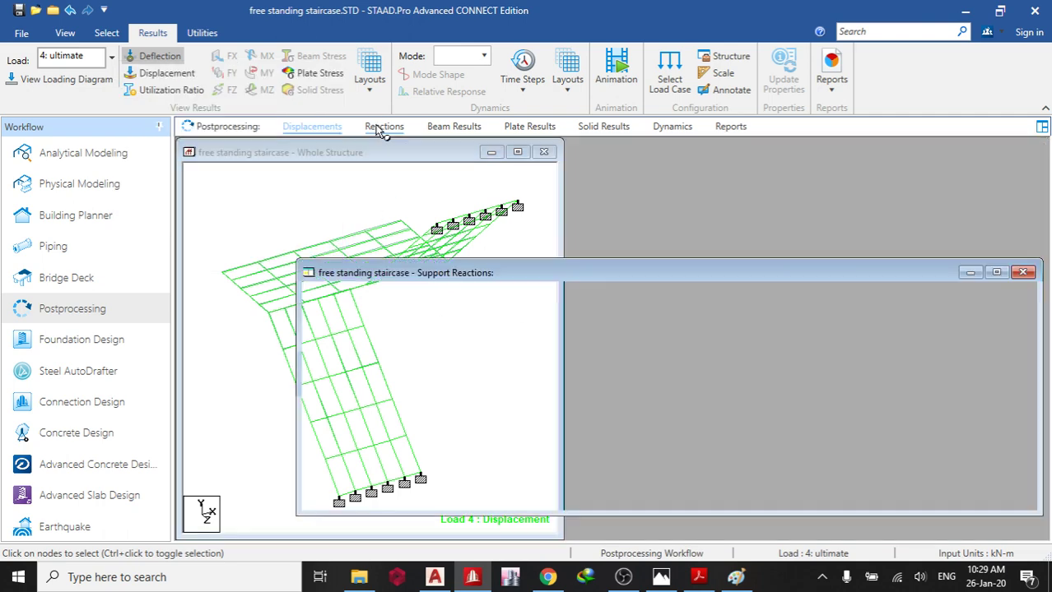
click(107, 33)
click(241, 55)
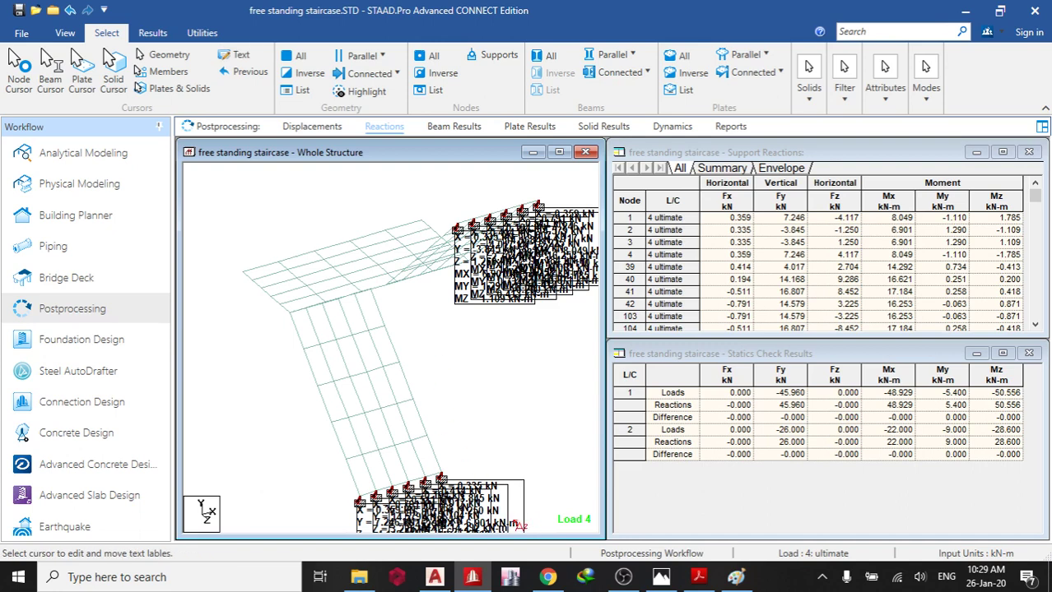
drag(516, 523, 535, 449)
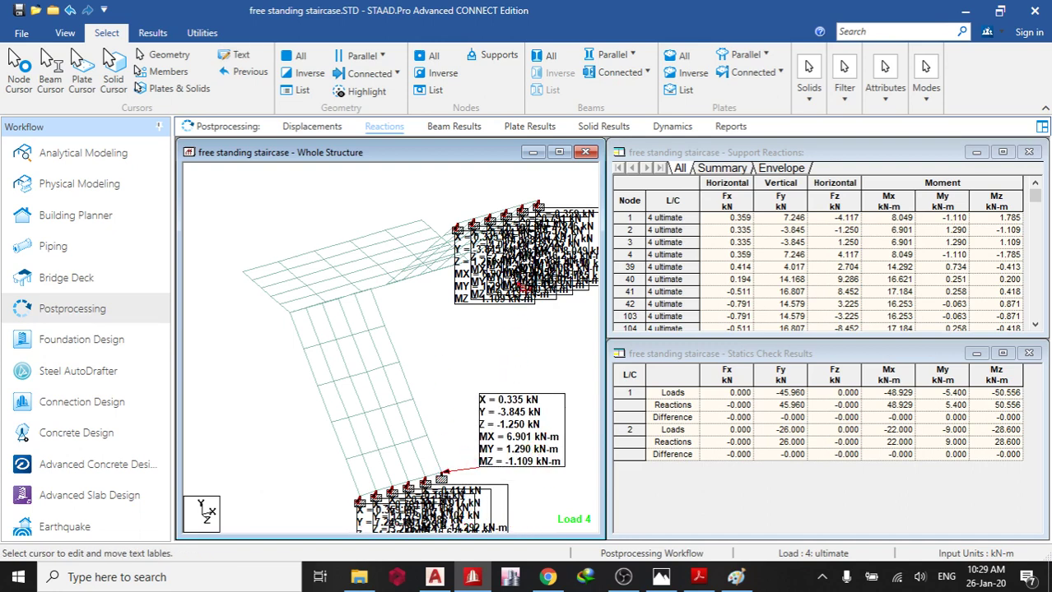
drag(522, 287, 438, 344)
drag(539, 257, 527, 307)
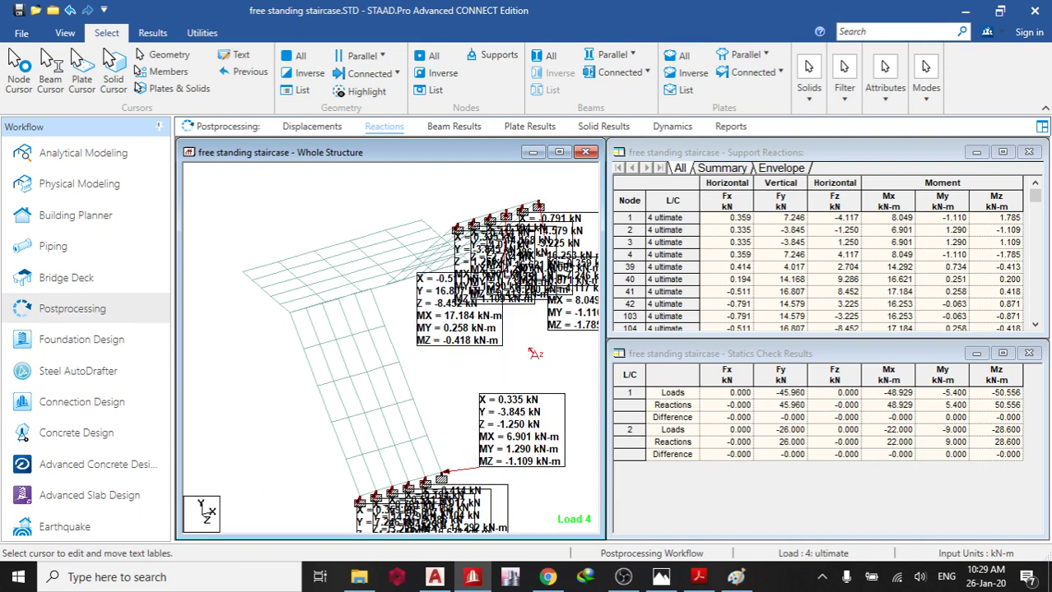
Display the Max Absolute plate stress contour for load case 4: ultimate and examine the highly stressed plates near both supports.
click(540, 129)
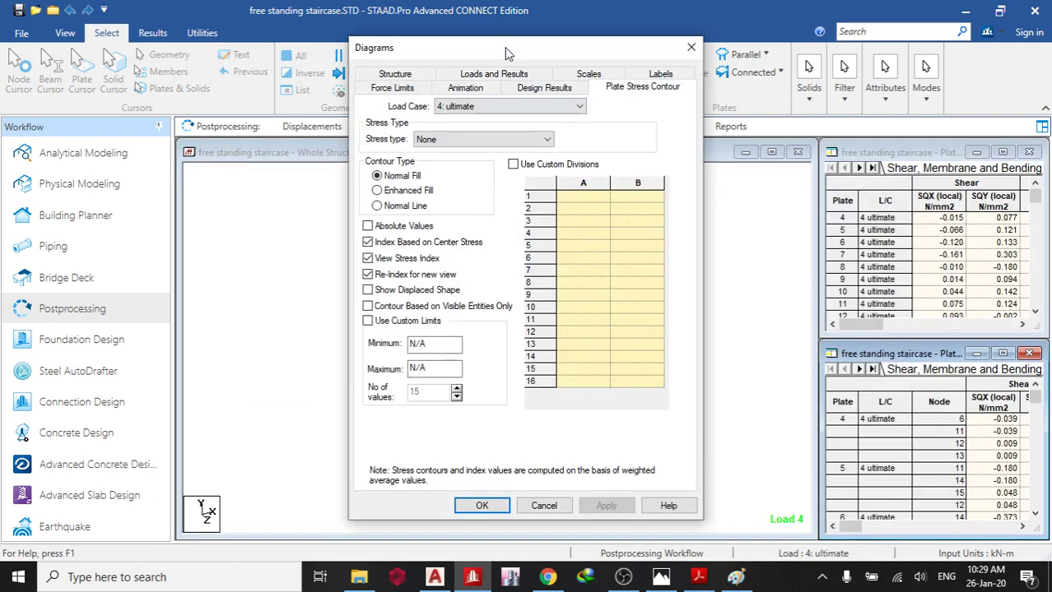
drag(507, 53, 656, 77)
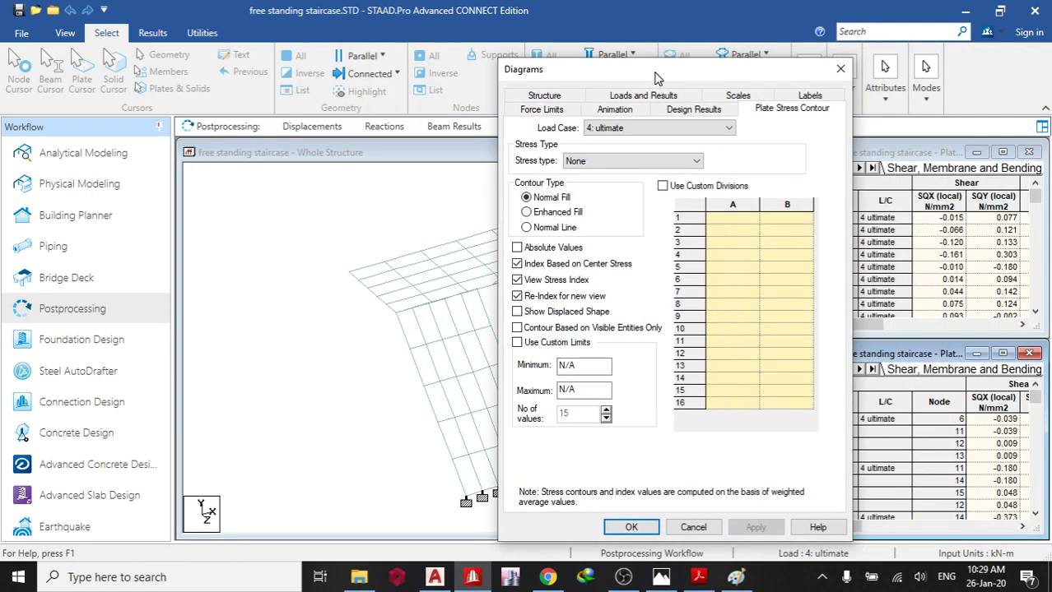
click(633, 161)
click(626, 135)
click(625, 131)
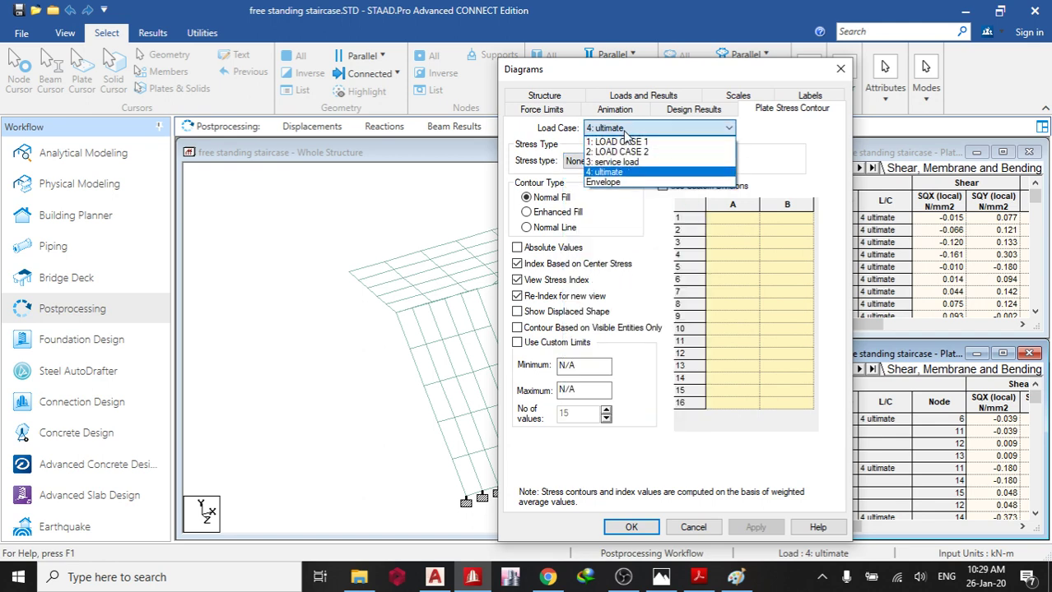
click(622, 175)
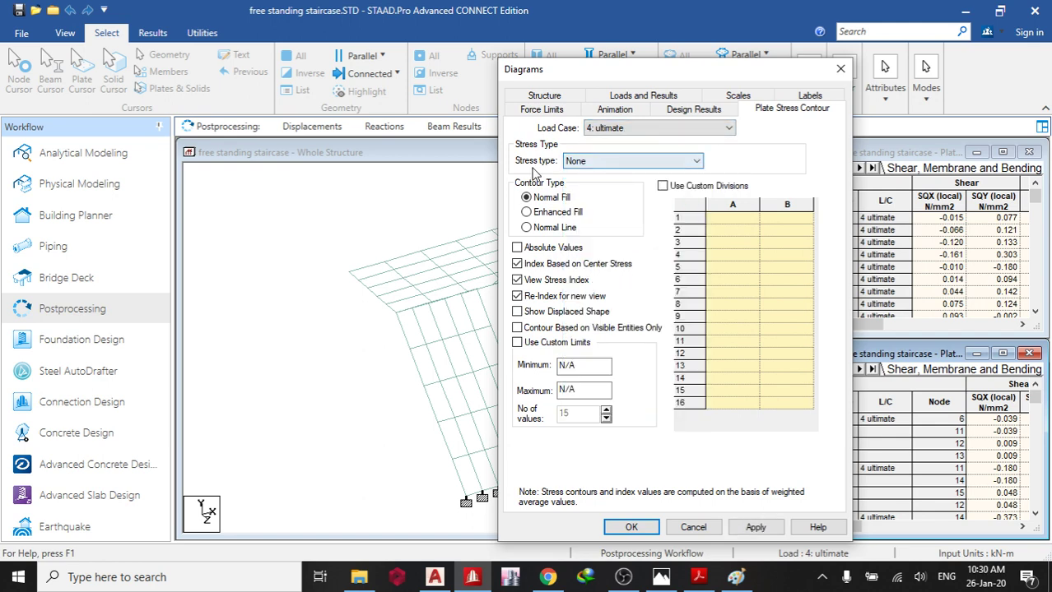
click(581, 162)
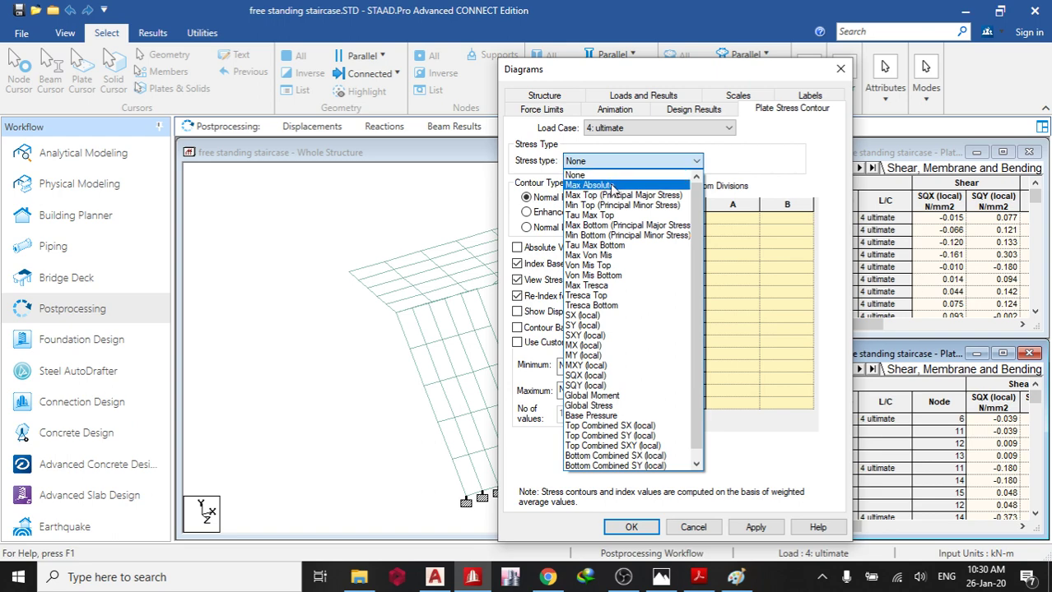
click(610, 184)
click(756, 528)
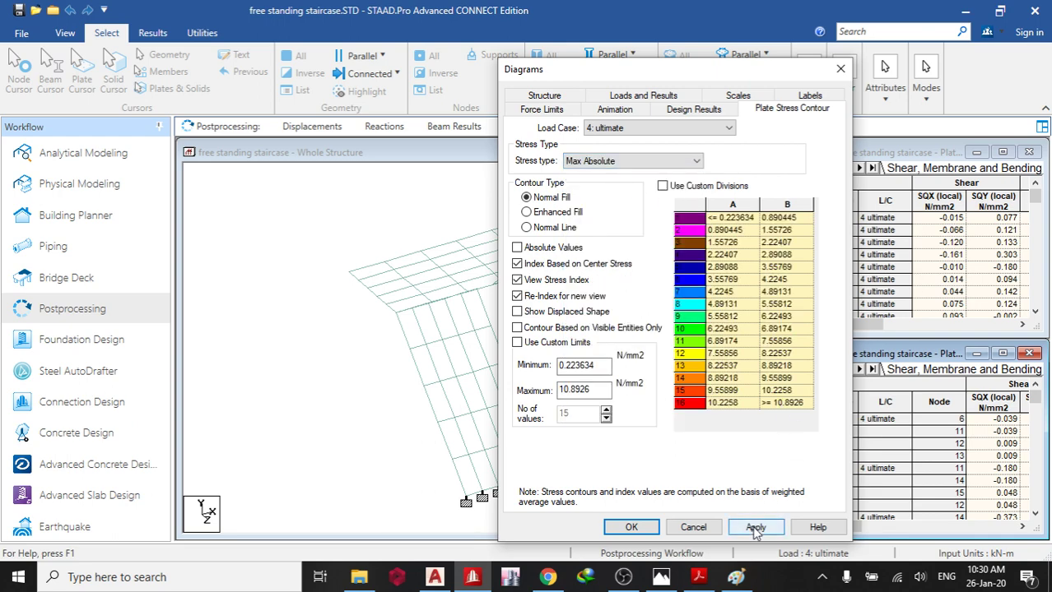
click(629, 528)
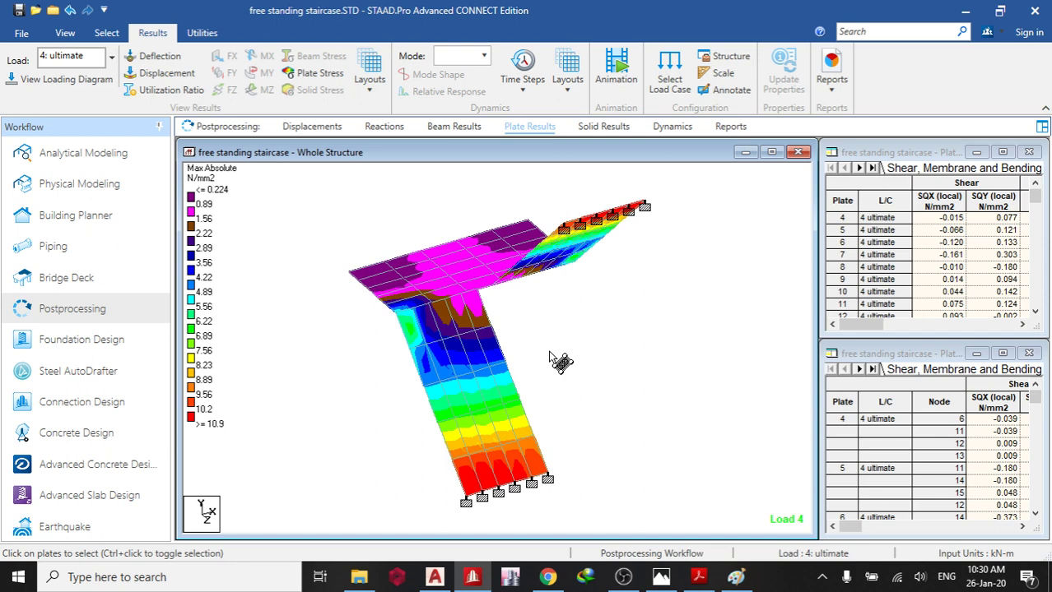
click(469, 479)
click(593, 213)
Display the MX (local) plate contour for the ultimate load combination on the staircase.
click(531, 127)
click(485, 140)
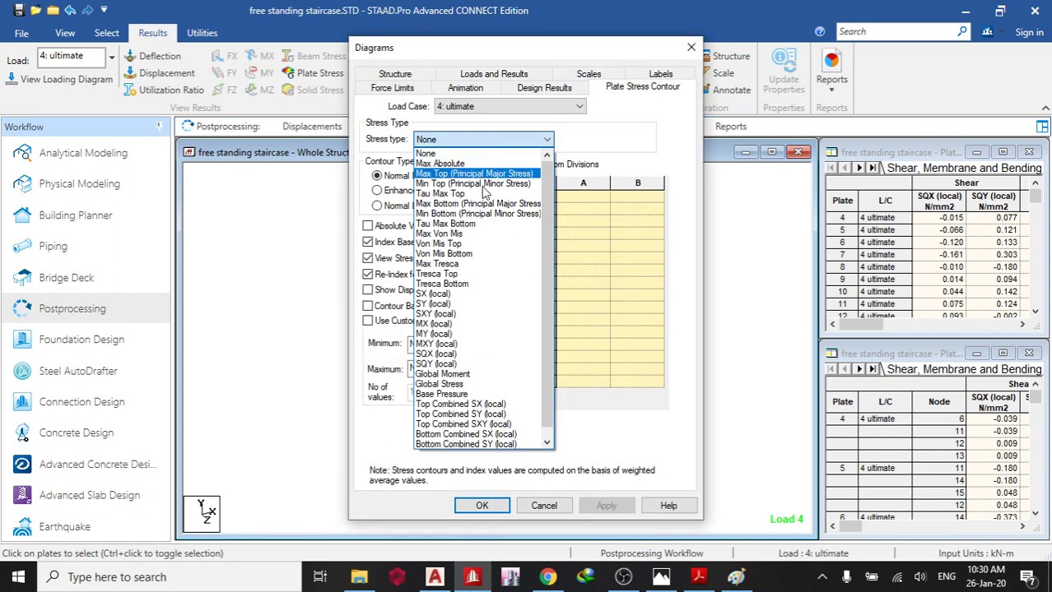
click(434, 325)
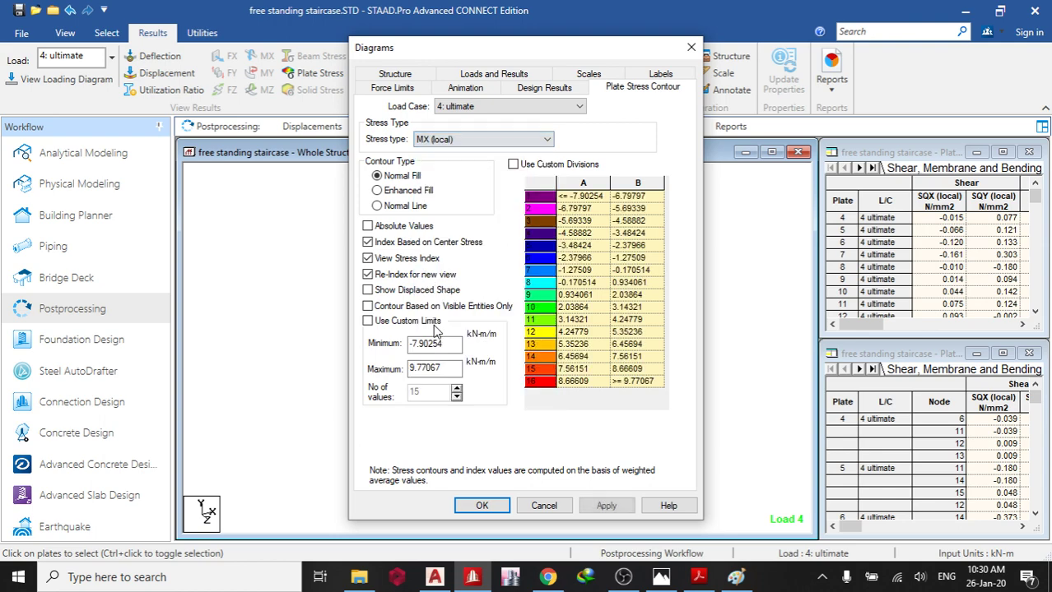
click(607, 504)
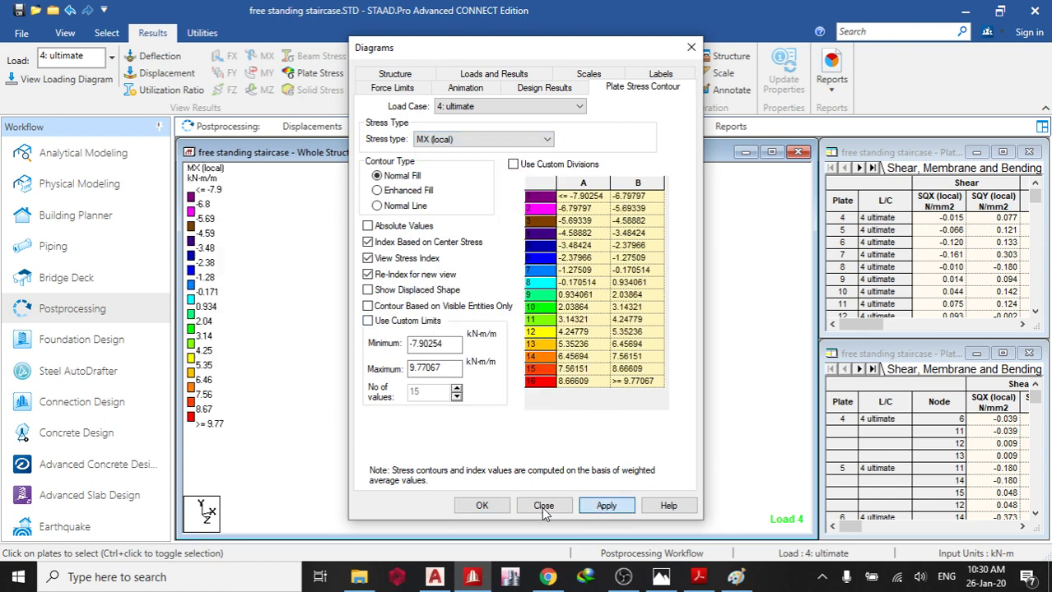
click(483, 505)
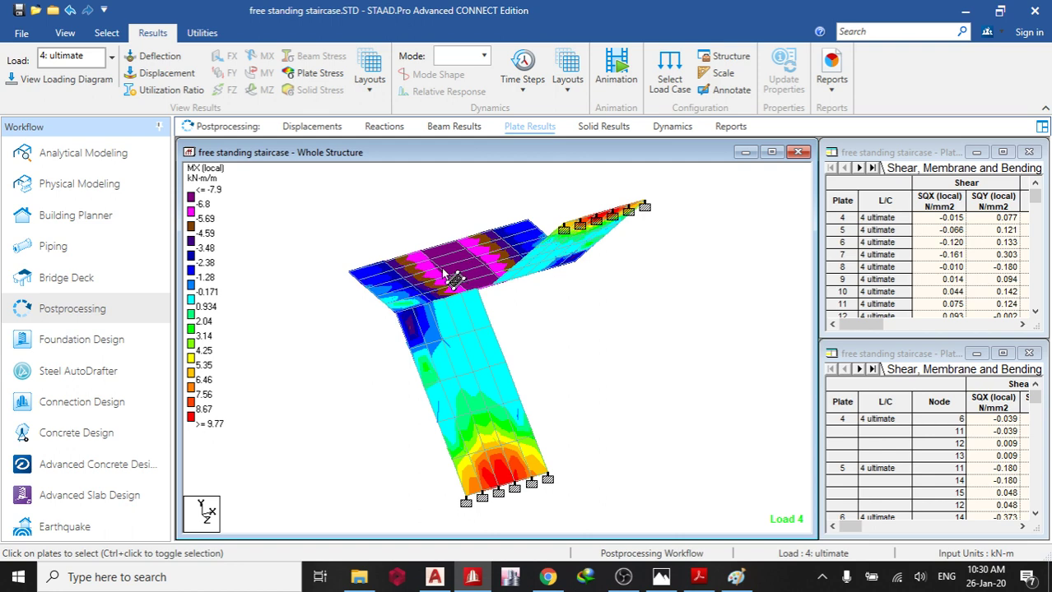
Display the MY (local) plate contour for the ultimate load combination.
click(537, 132)
click(546, 139)
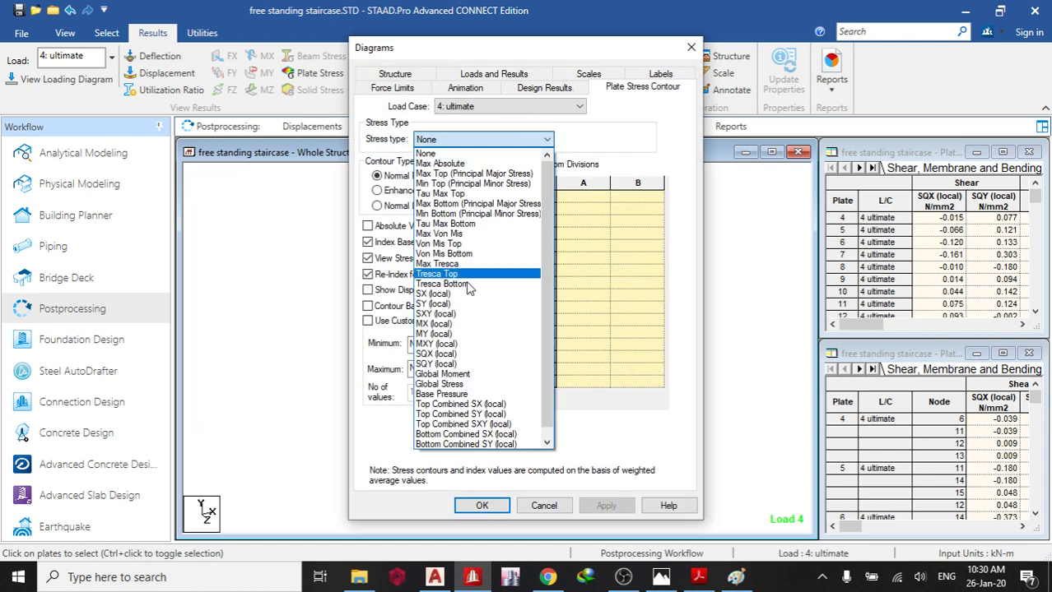
click(460, 333)
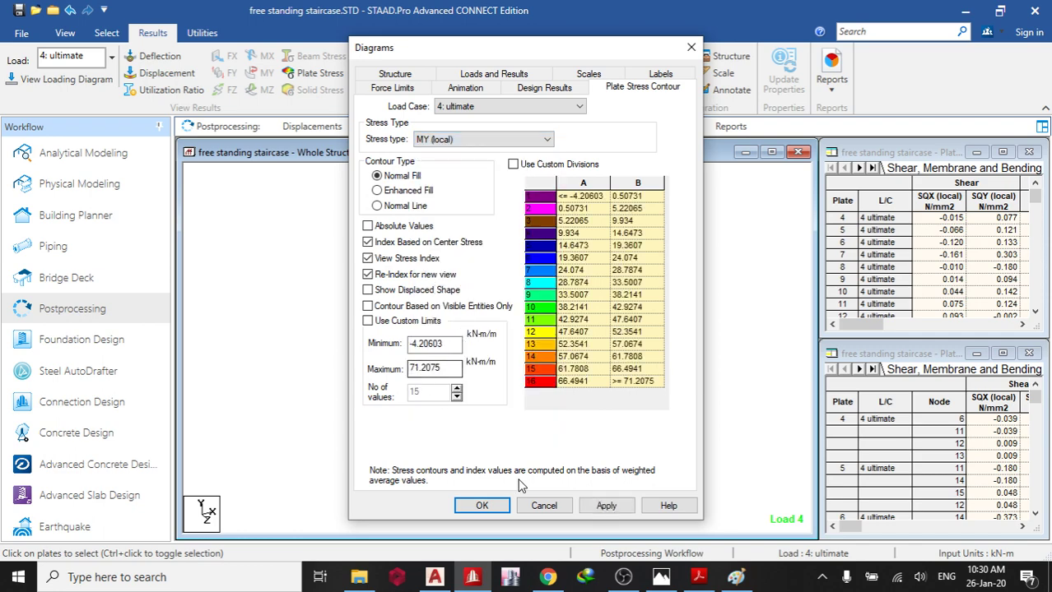
click(604, 506)
click(481, 505)
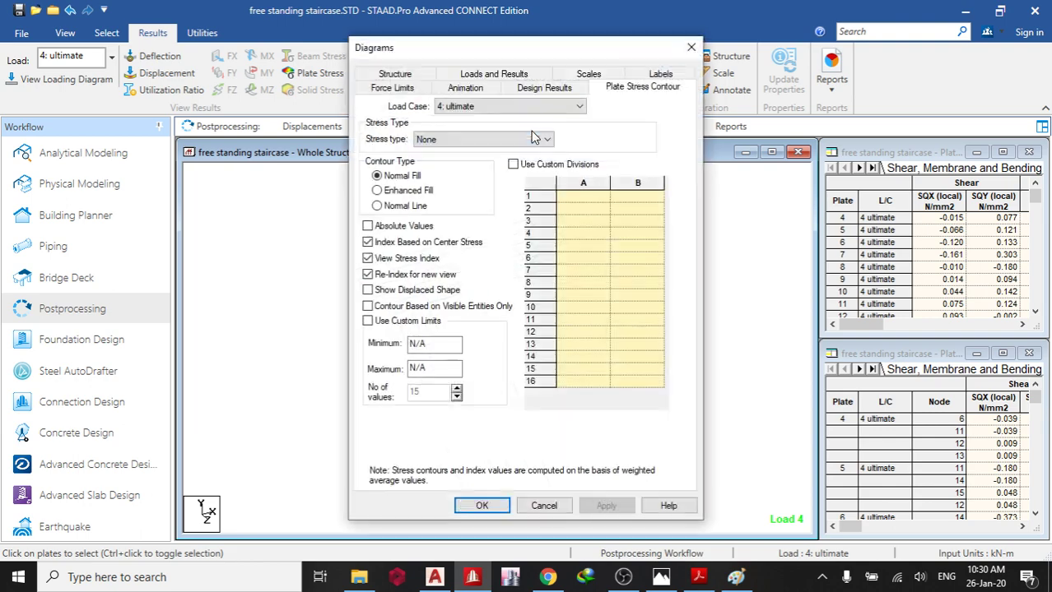
Display the MXY (local) twisting moment contour on the staircase plates for the ultimate combination.
click(506, 139)
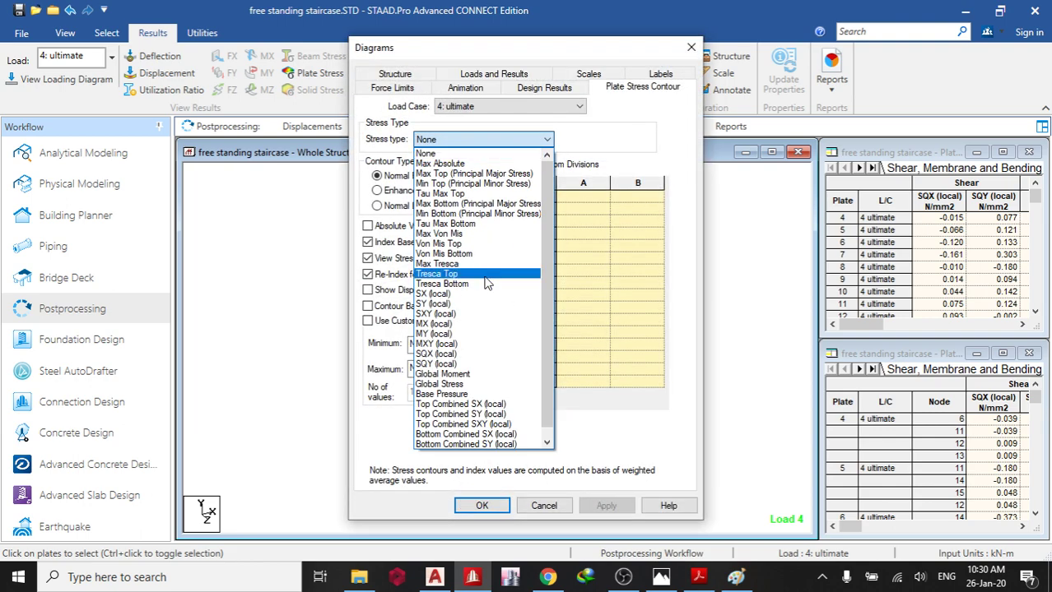
click(458, 344)
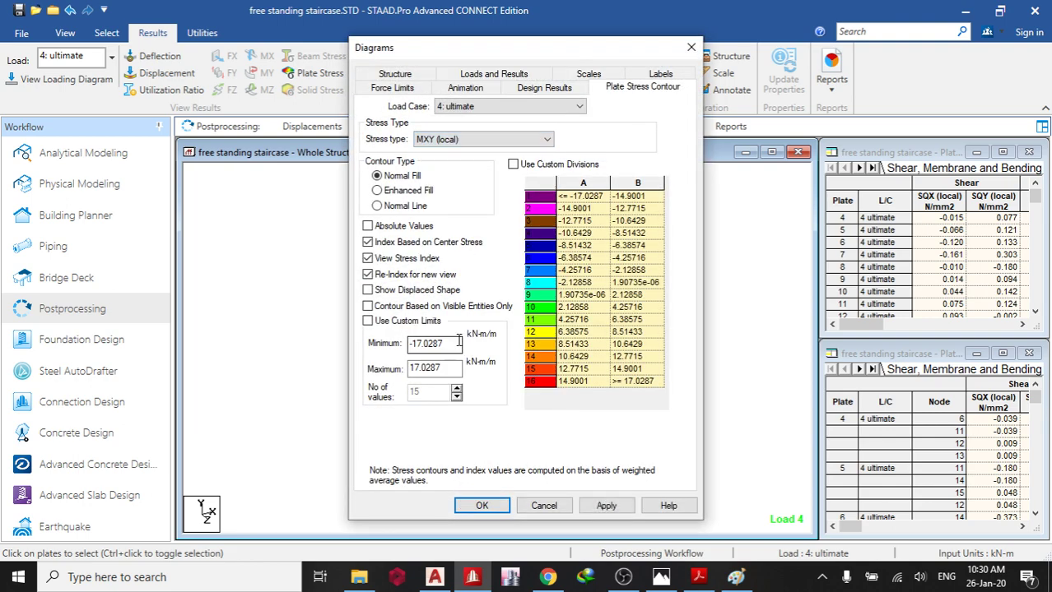
click(606, 505)
click(481, 506)
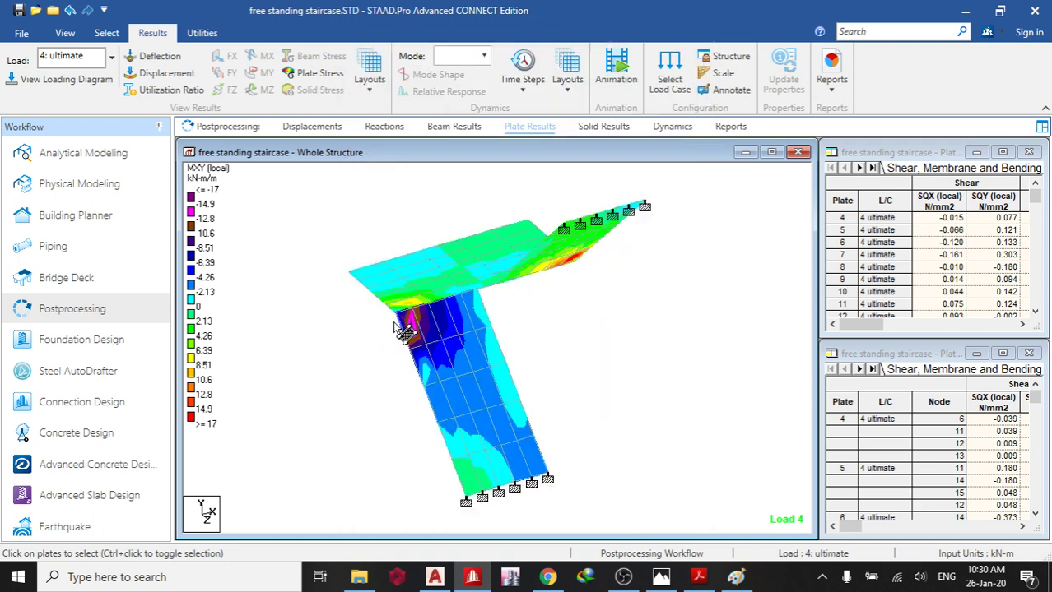
Apply the Max Top (Principal Major Stress) contour to the plates and move the Diagrams dialog clear of the model.
click(527, 128)
click(536, 139)
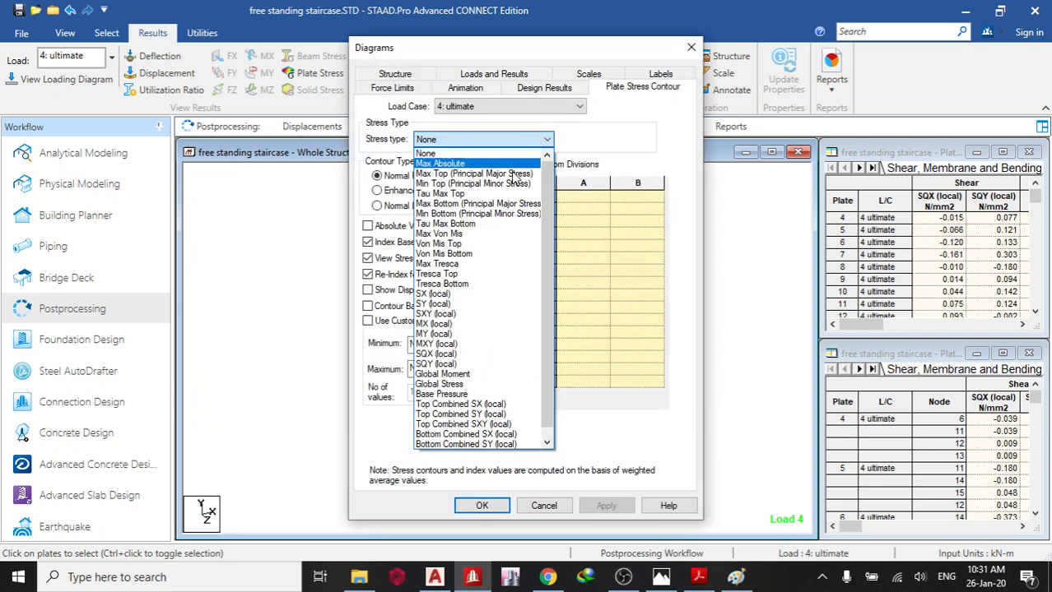
click(460, 175)
click(607, 505)
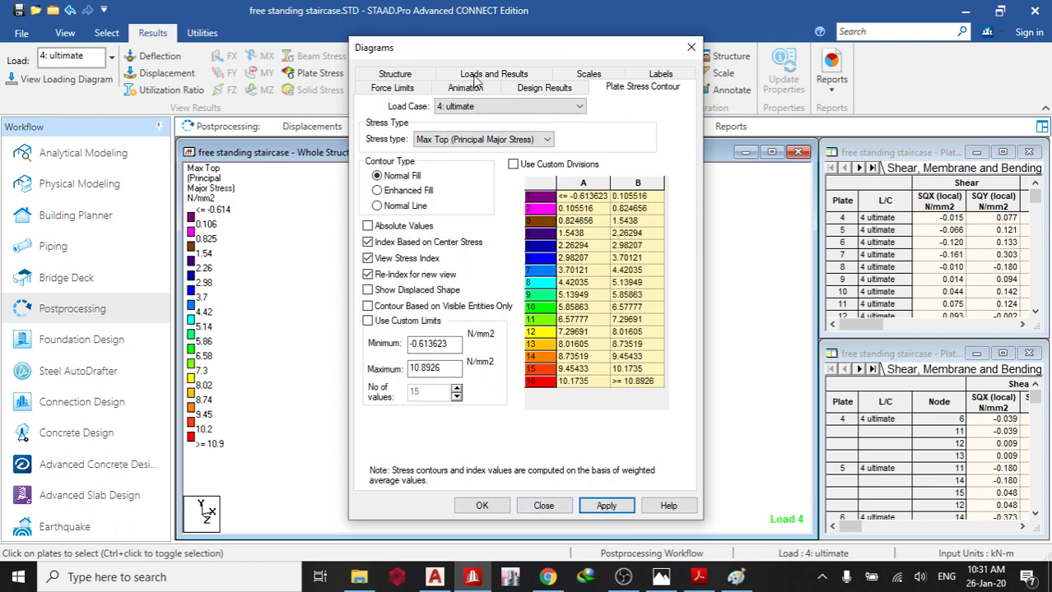
mouse_move(496, 47)
mouse_down()
mouse_move(518, 64)
mouse_move(804, 60)
mouse_up()
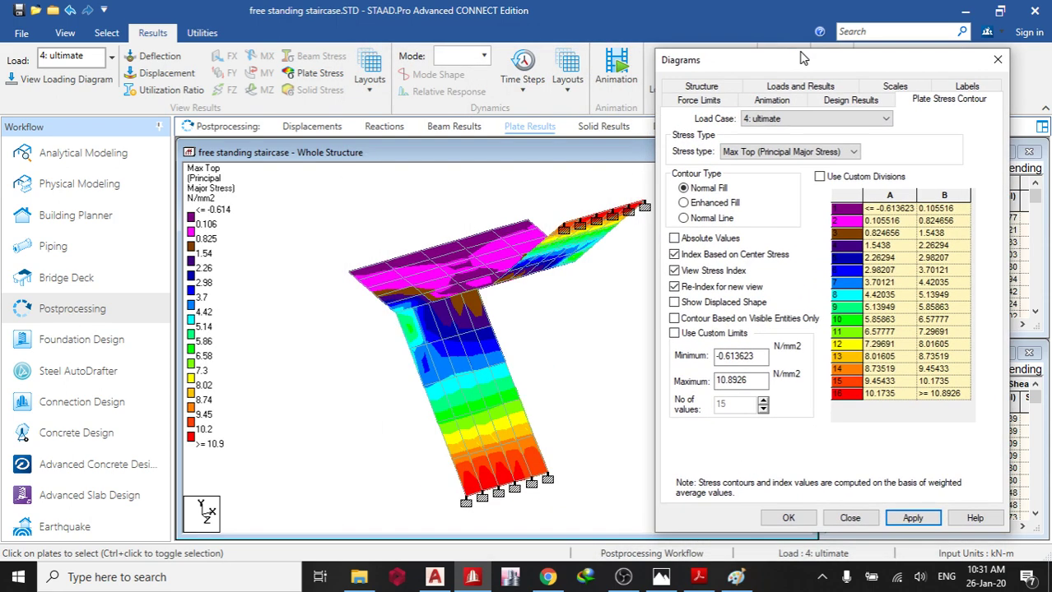
Compare the Min Top (Principal Minor Stress) plate contour with the Max Absolute contour by applying each in turn.
click(795, 152)
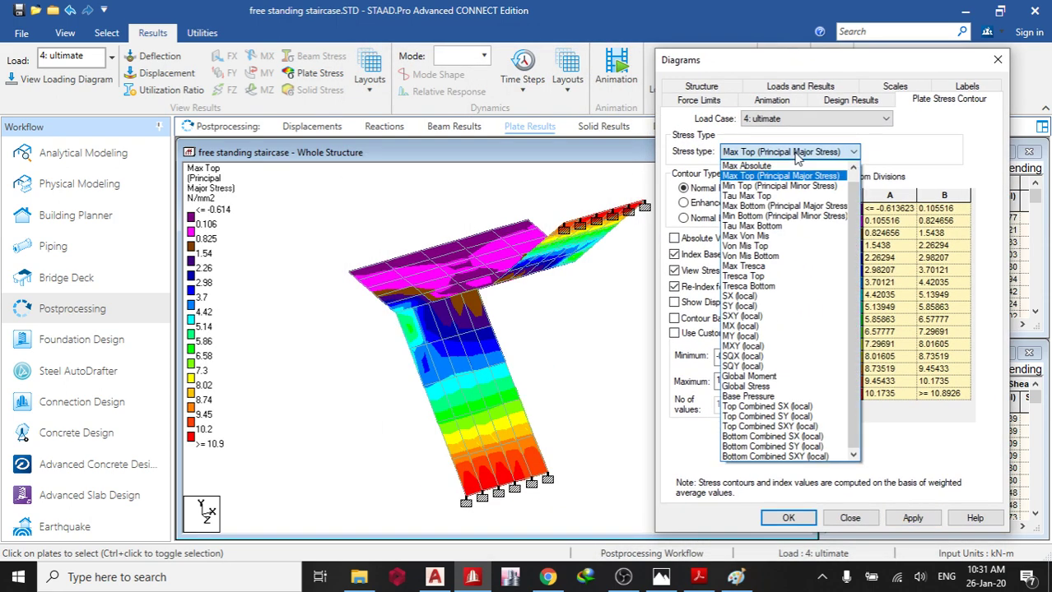
click(776, 187)
click(911, 518)
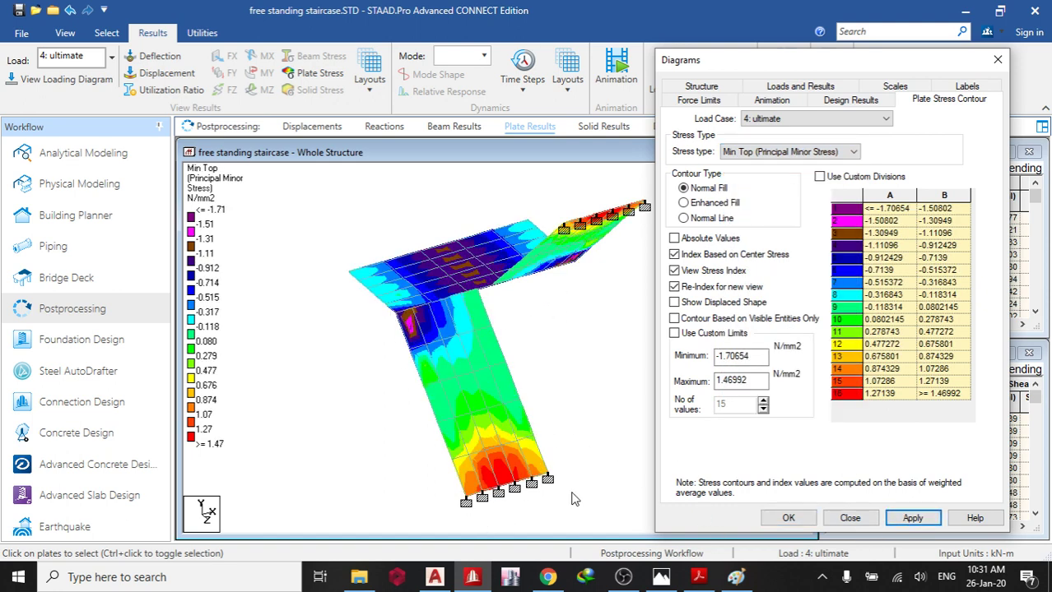
click(777, 153)
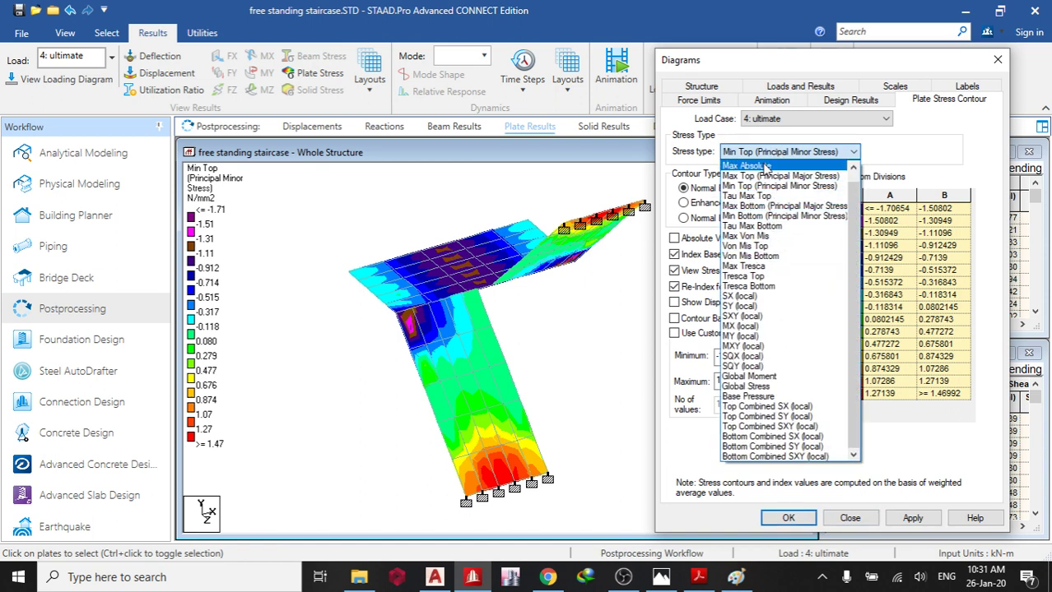
click(765, 168)
click(912, 518)
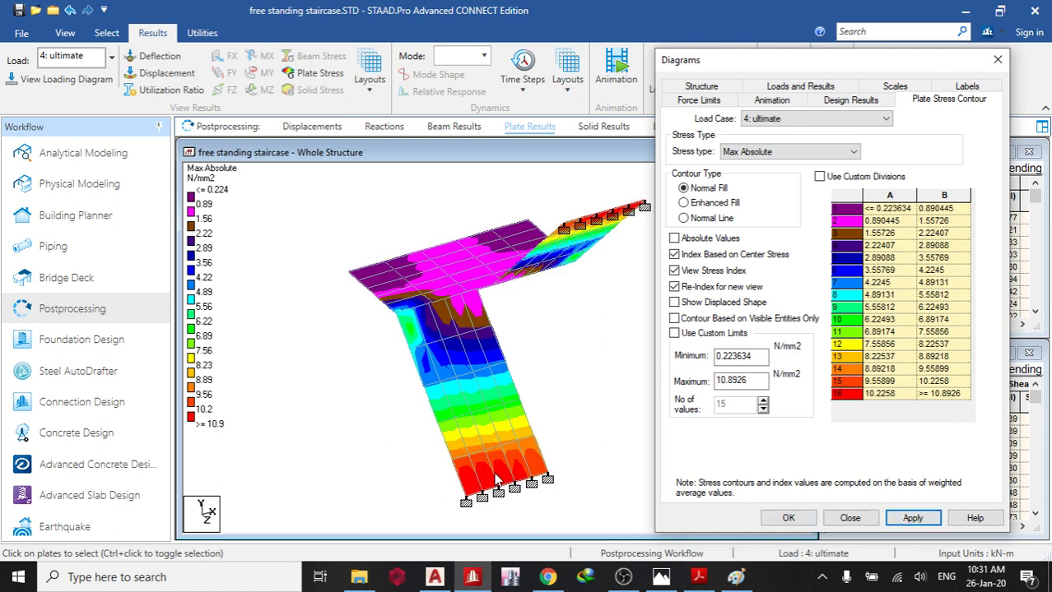
Switch the plate contour back to MY (local) and close the diagram settings.
click(771, 153)
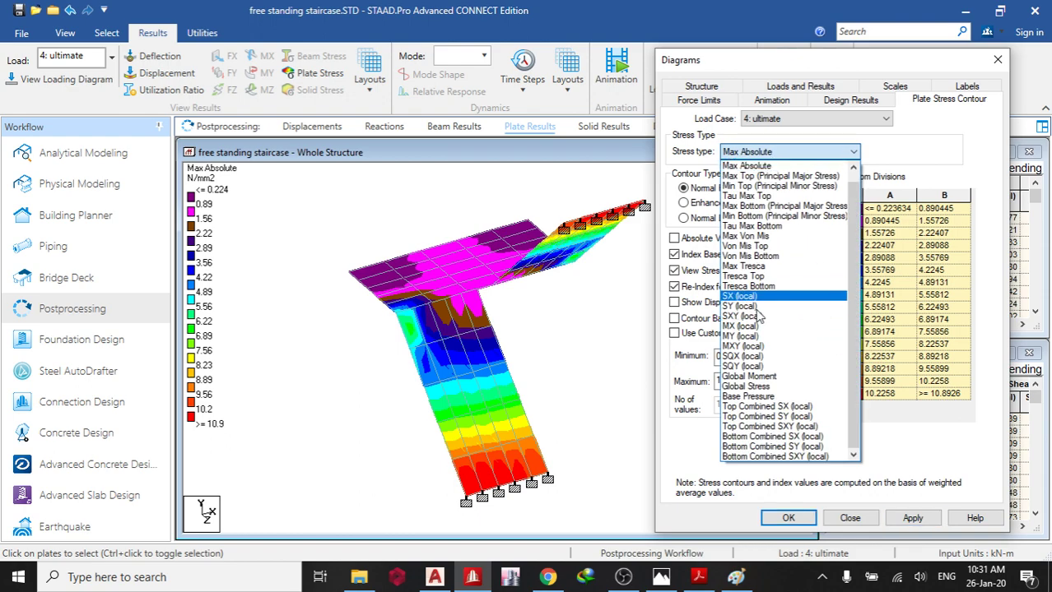
click(741, 335)
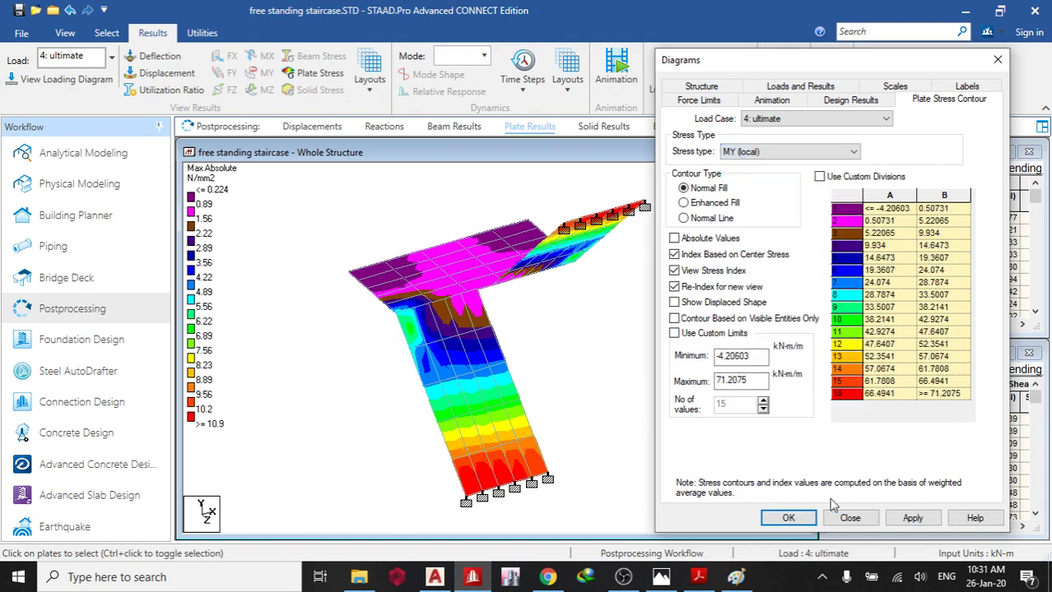
click(916, 525)
click(788, 516)
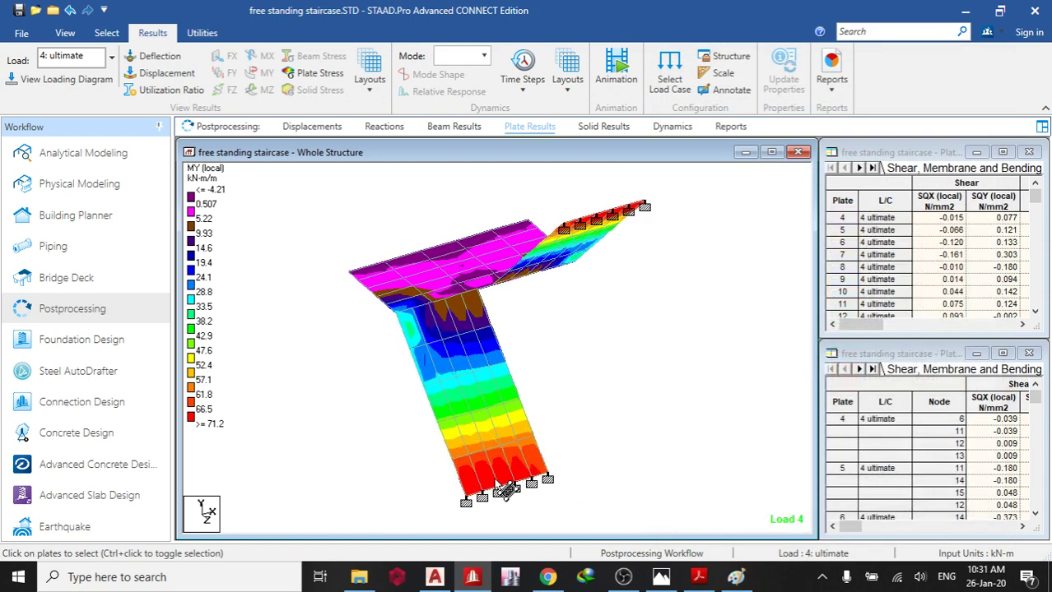
Select the middle plate at the lower flight's support and show it alone in a new view.
click(502, 473)
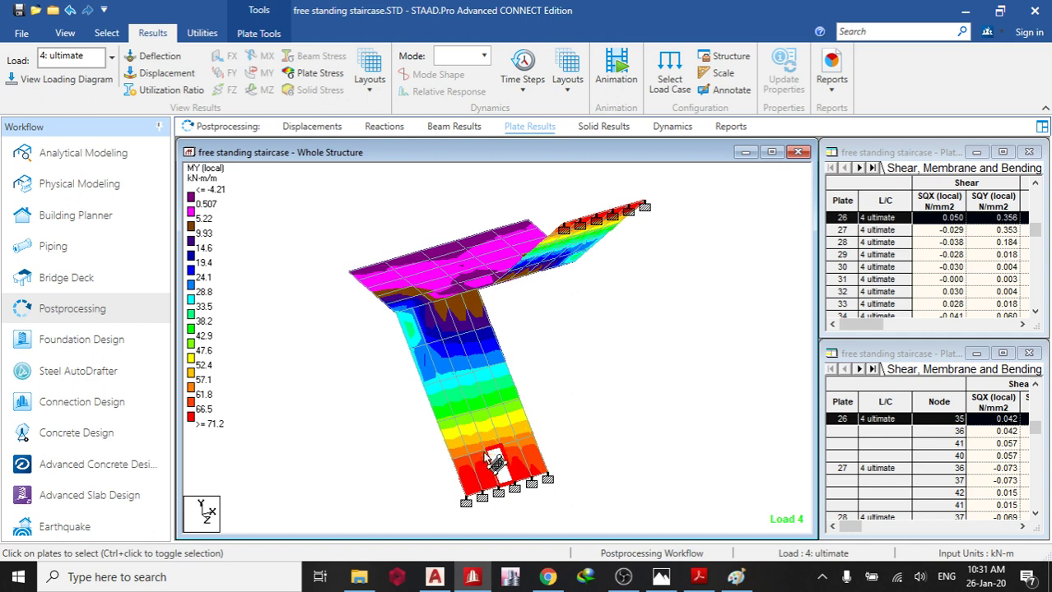
right_click(500, 466)
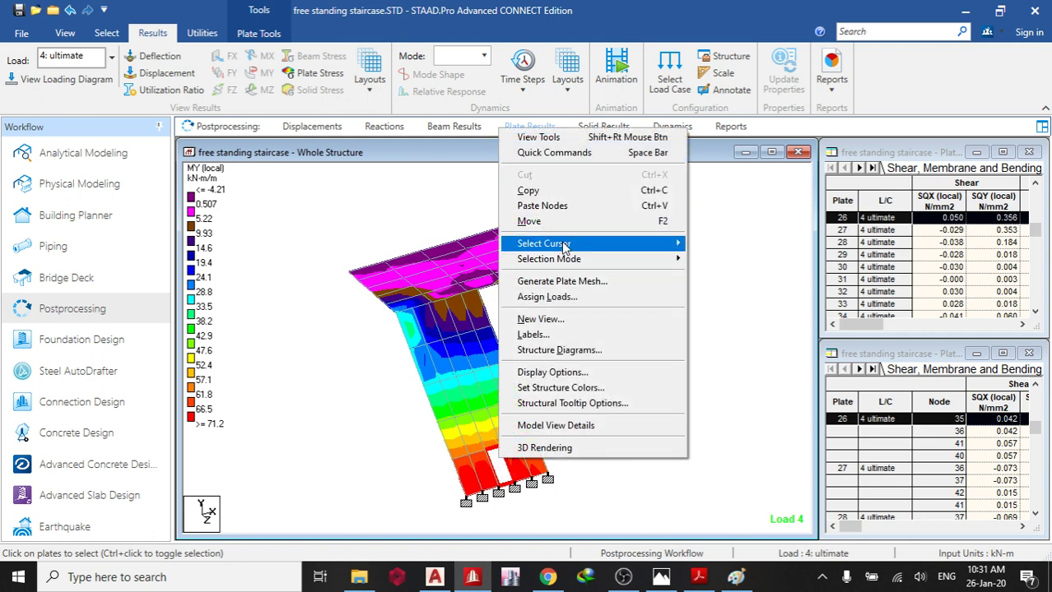
click(569, 320)
click(728, 326)
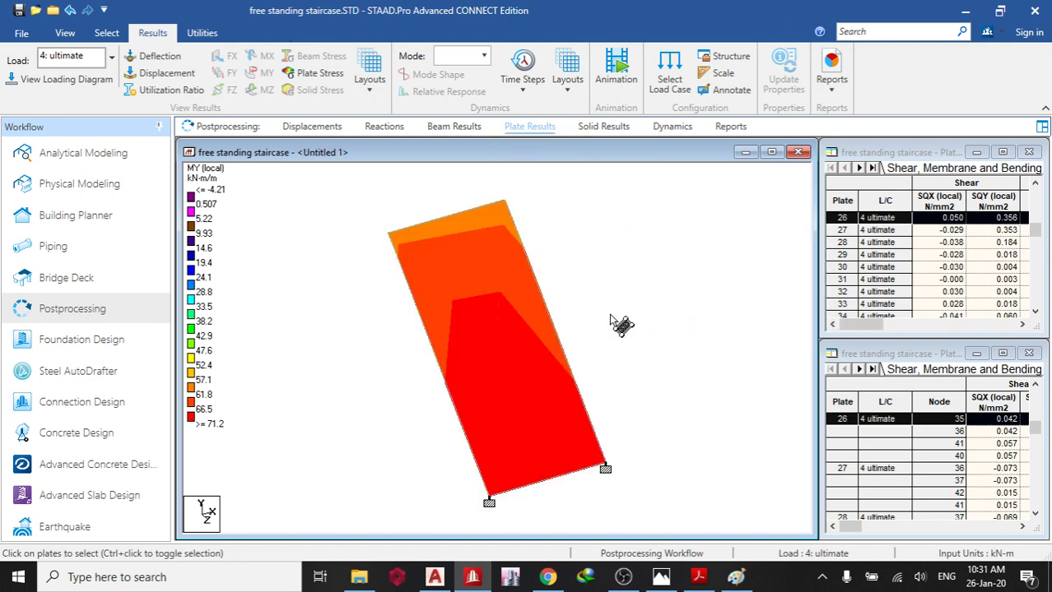
Return to analytical modeling, start the BS 8007 concrete design and add a CLEAR cover parameter of 0.015 m.
click(119, 159)
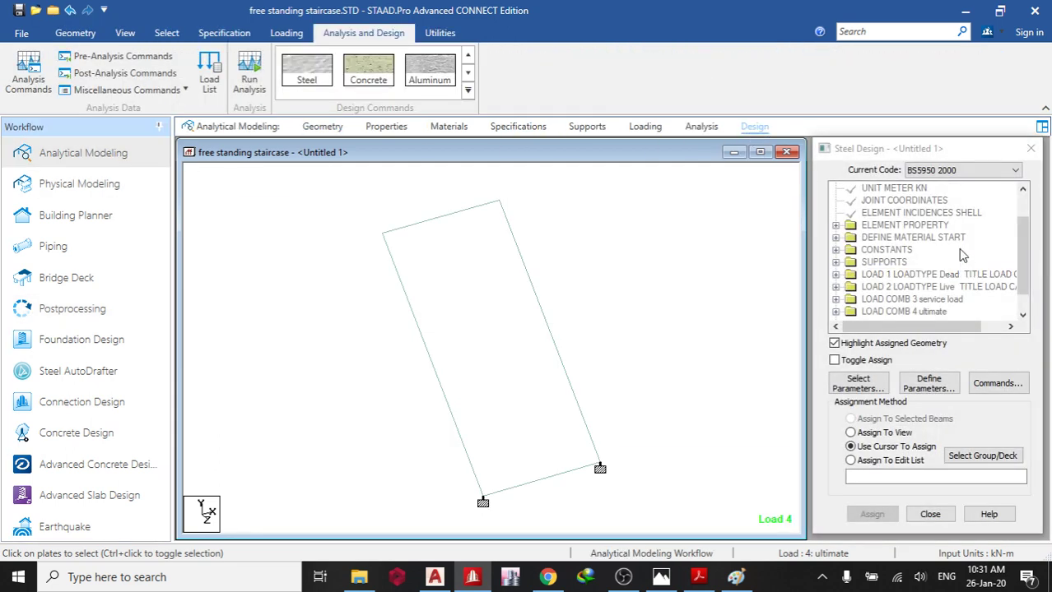
click(366, 74)
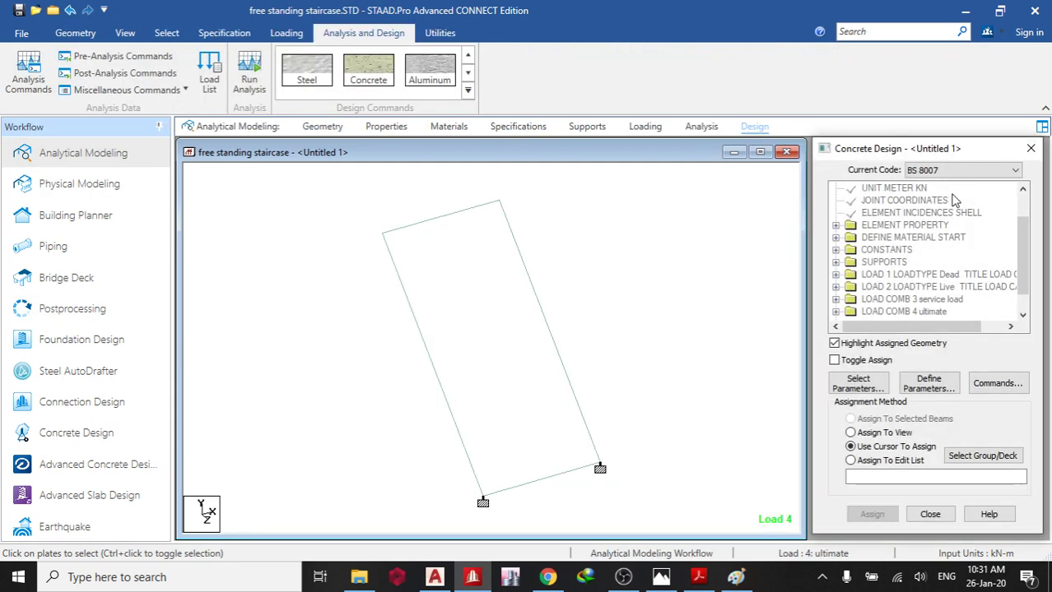
click(928, 384)
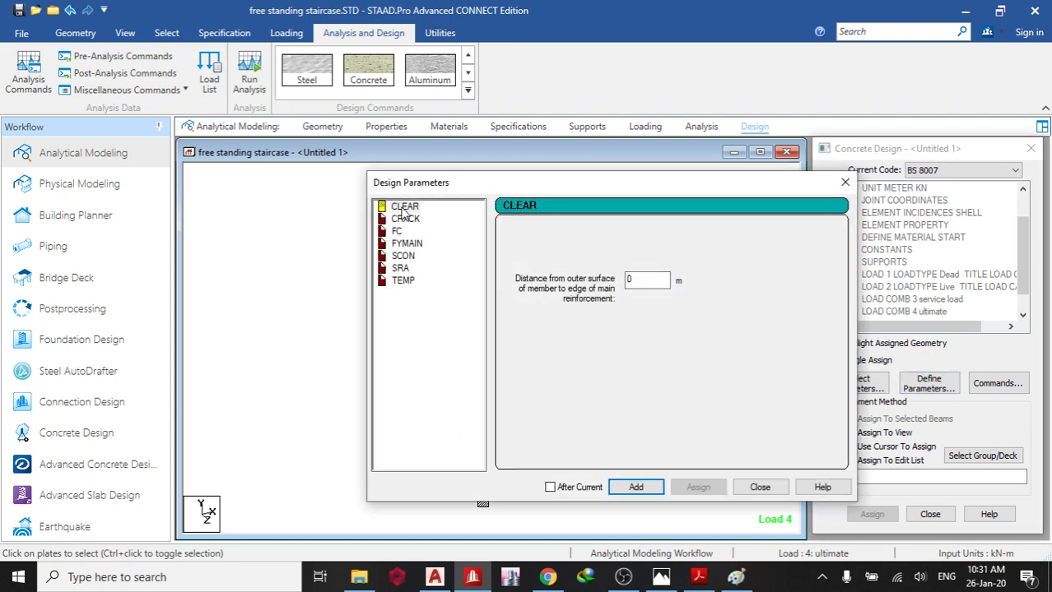
click(649, 280)
click(646, 488)
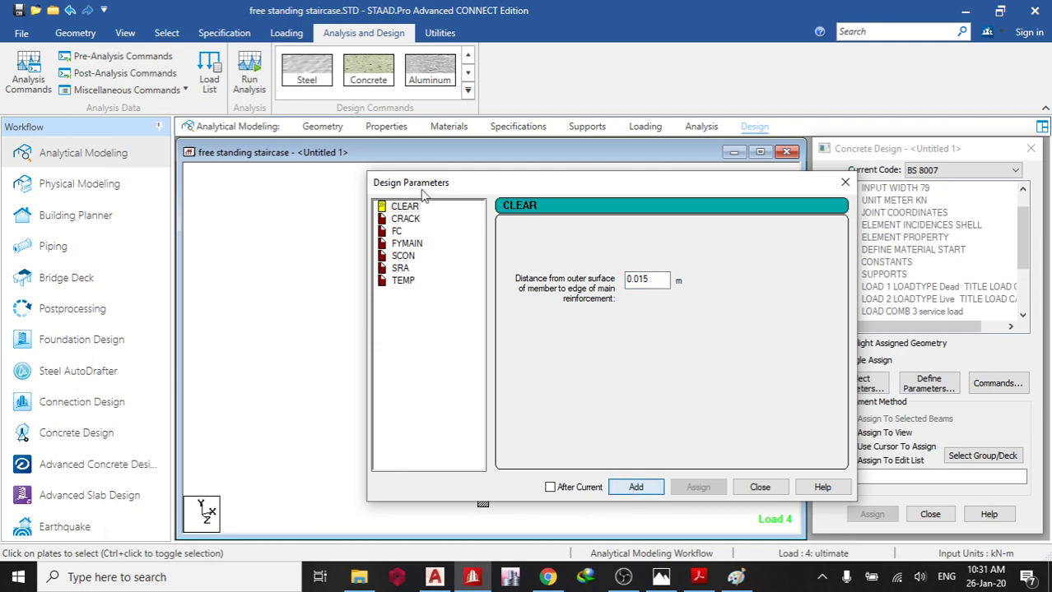
Add an FC design parameter with a concrete compressive strength of 35000 kN/m2.
click(397, 231)
double_click(654, 280)
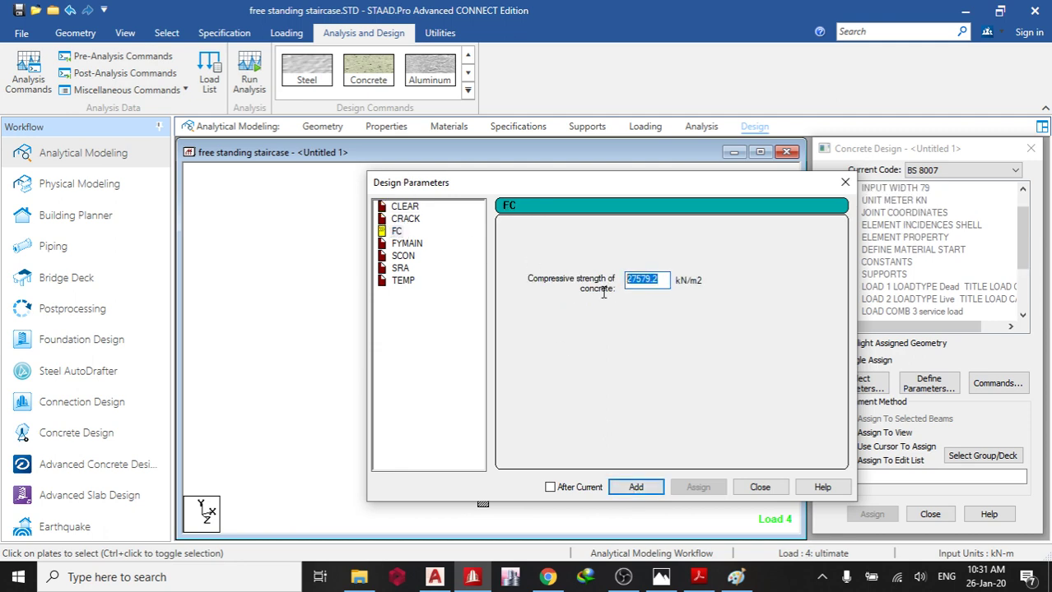
text(35)
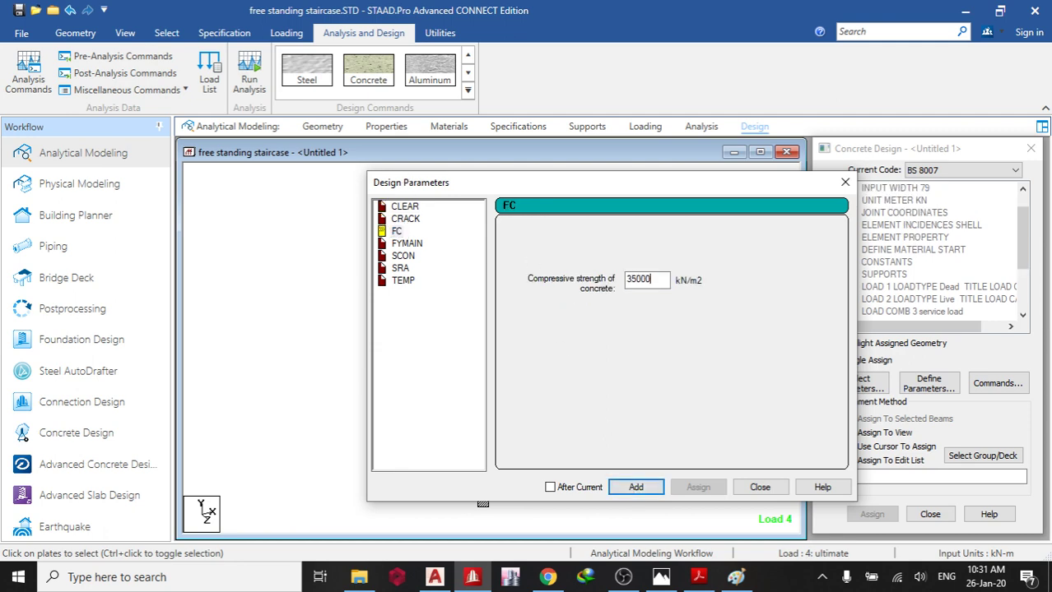
text(000)
click(638, 486)
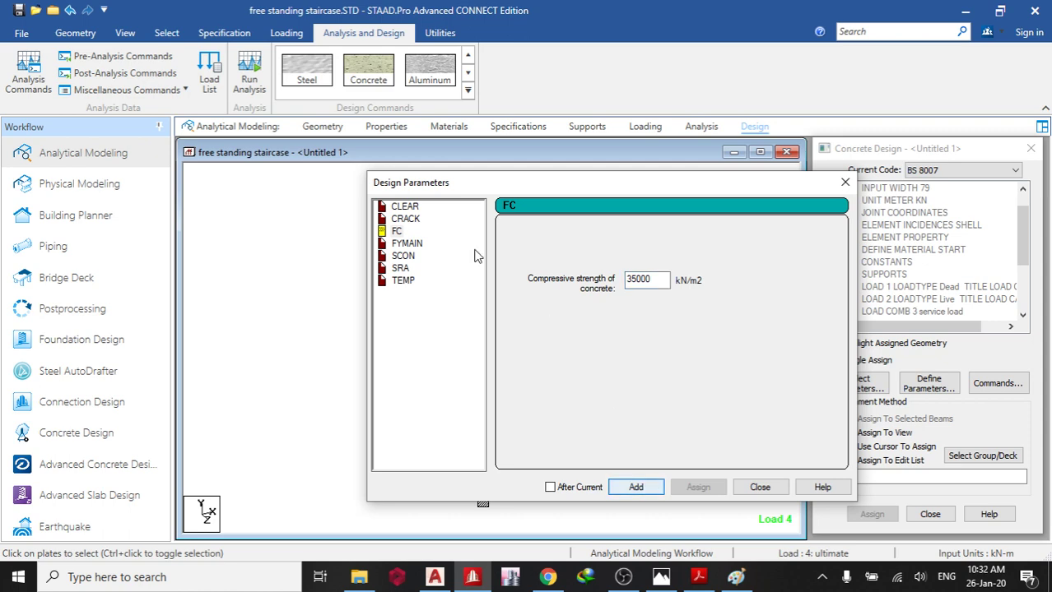
Add an FYMAIN parameter with a main reinforcement yield strength of 500000 kN/m2 and close the parameter definitions.
click(407, 243)
double_click(646, 280)
text(5)
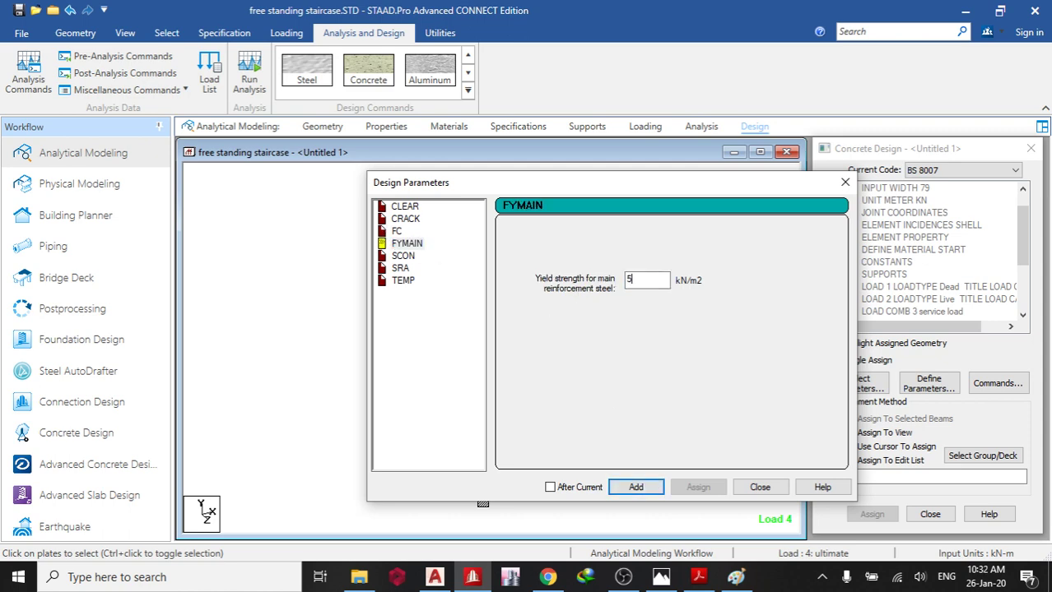
click(635, 487)
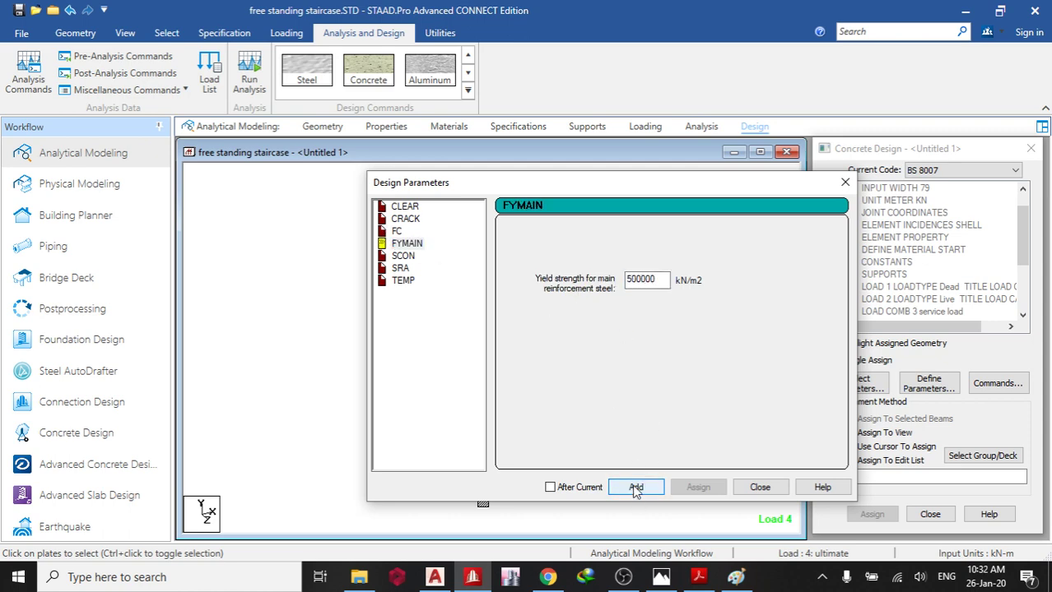
click(748, 487)
click(1023, 458)
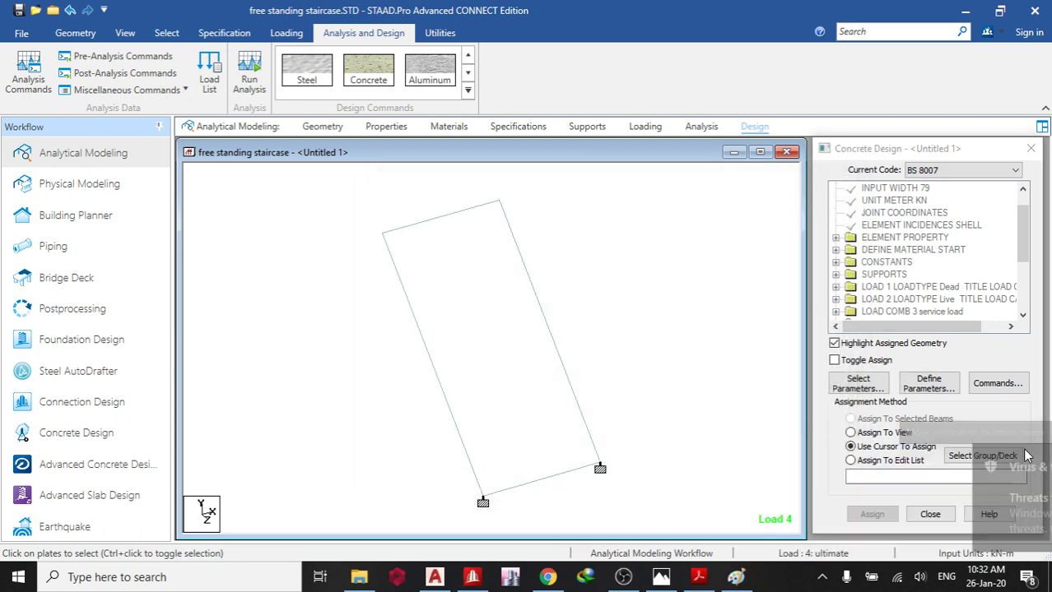
Assign the CLEAR 0.015 parameter to the plate in view.
drag(1018, 232, 1020, 298)
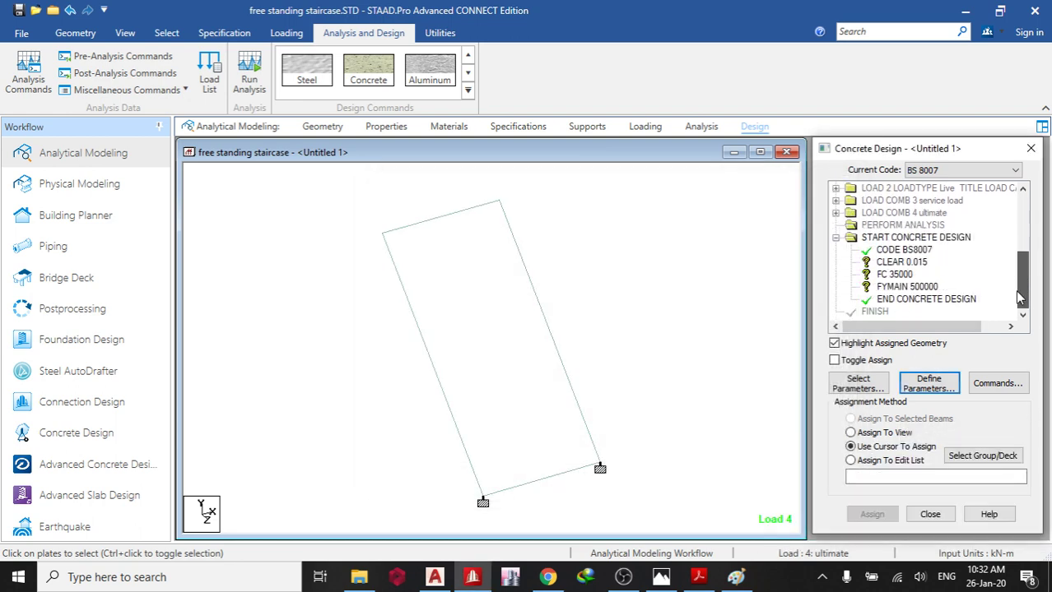
click(901, 262)
click(850, 433)
click(872, 512)
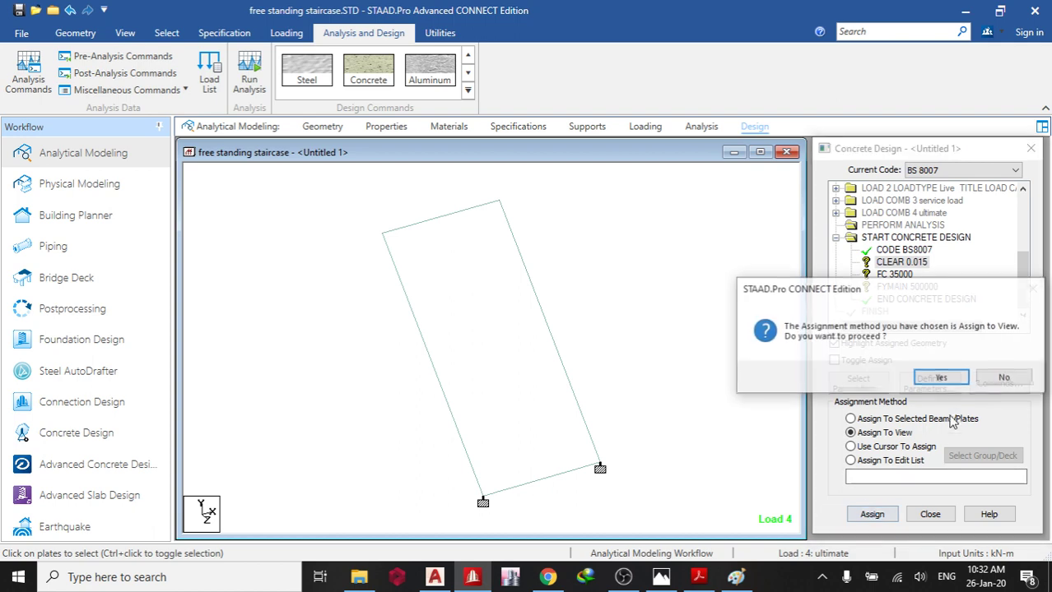
click(934, 374)
Assign the FC 35000 and FYMAIN 500000 parameters to the plate in view.
click(882, 433)
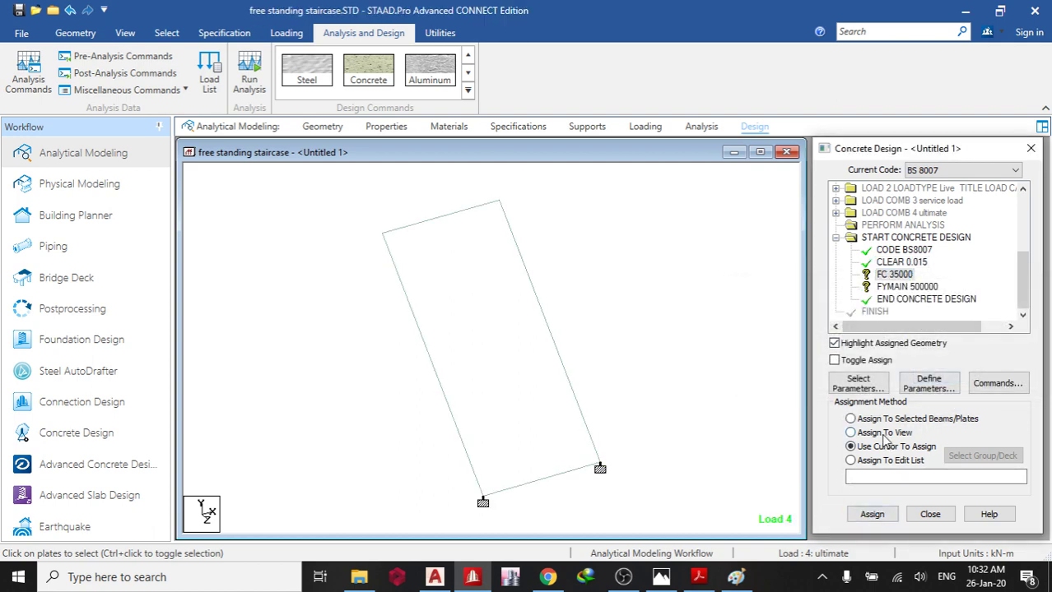
click(874, 515)
click(939, 376)
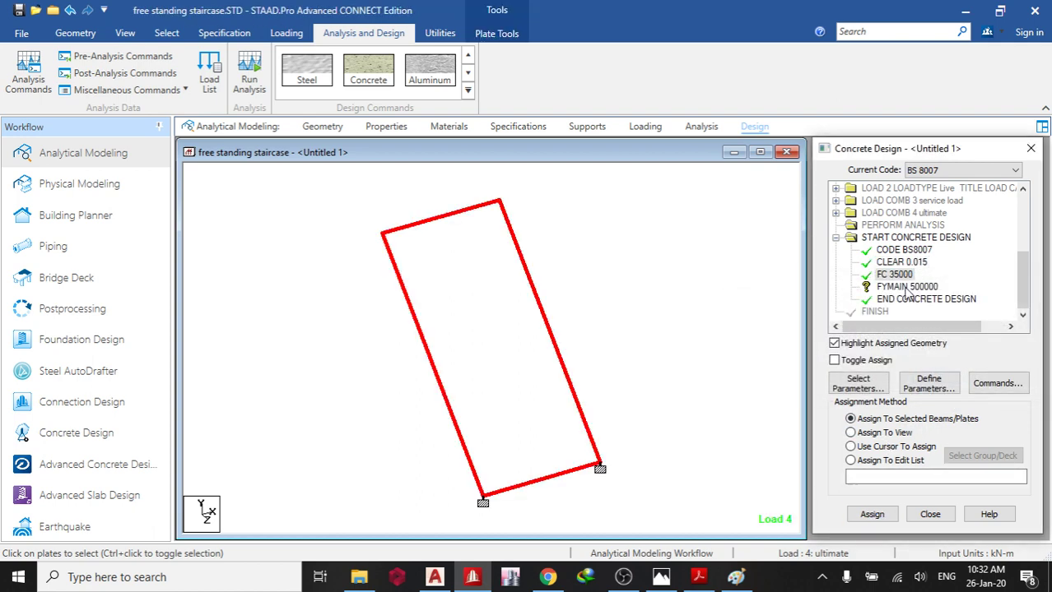
click(883, 433)
click(873, 514)
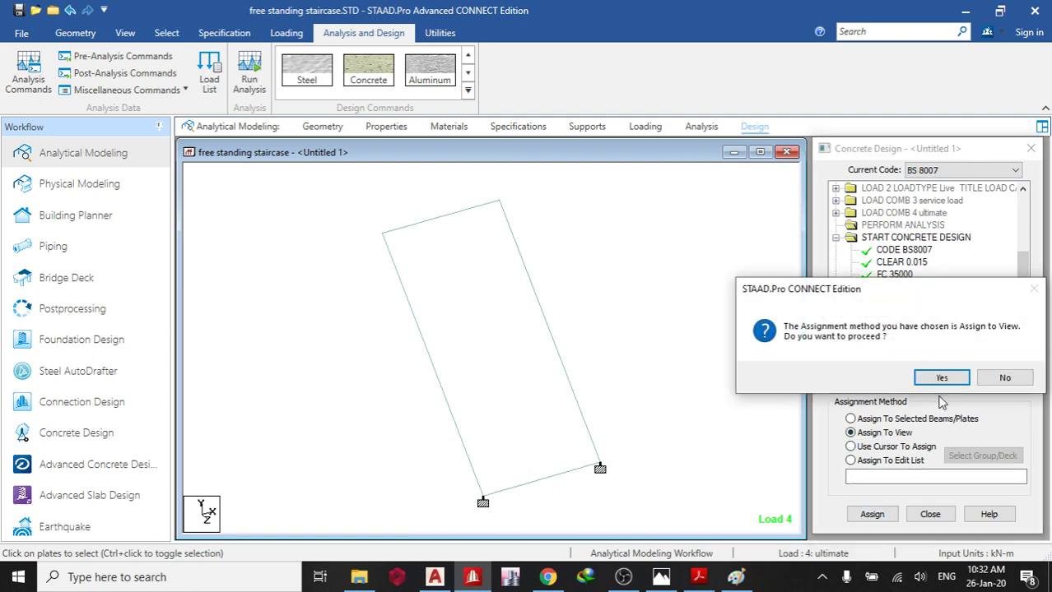
click(937, 376)
Assign the slab/element design command to the plate and add the concrete take-off command.
click(998, 383)
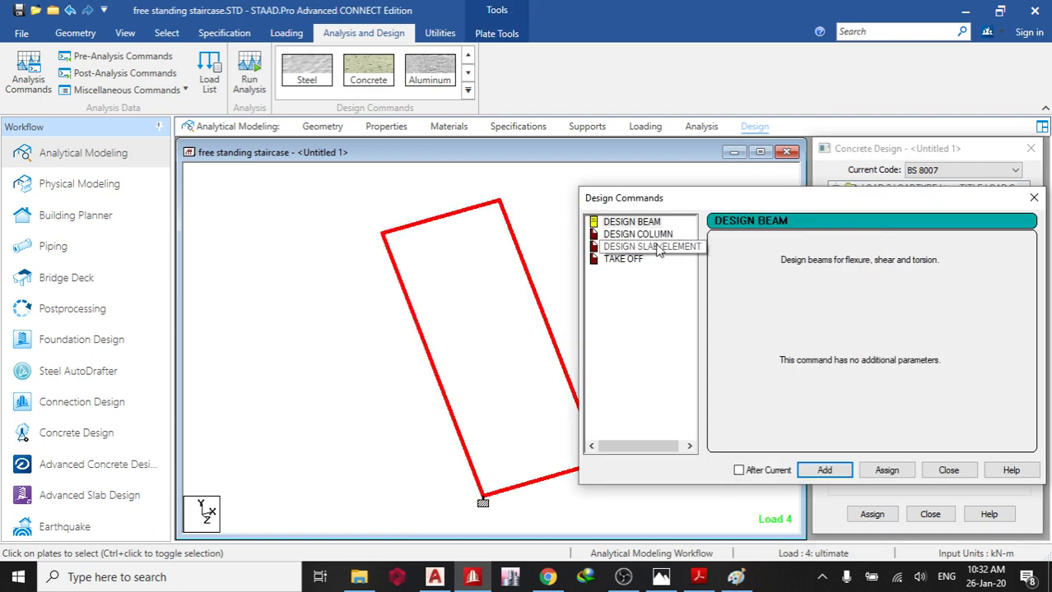
click(650, 247)
click(881, 471)
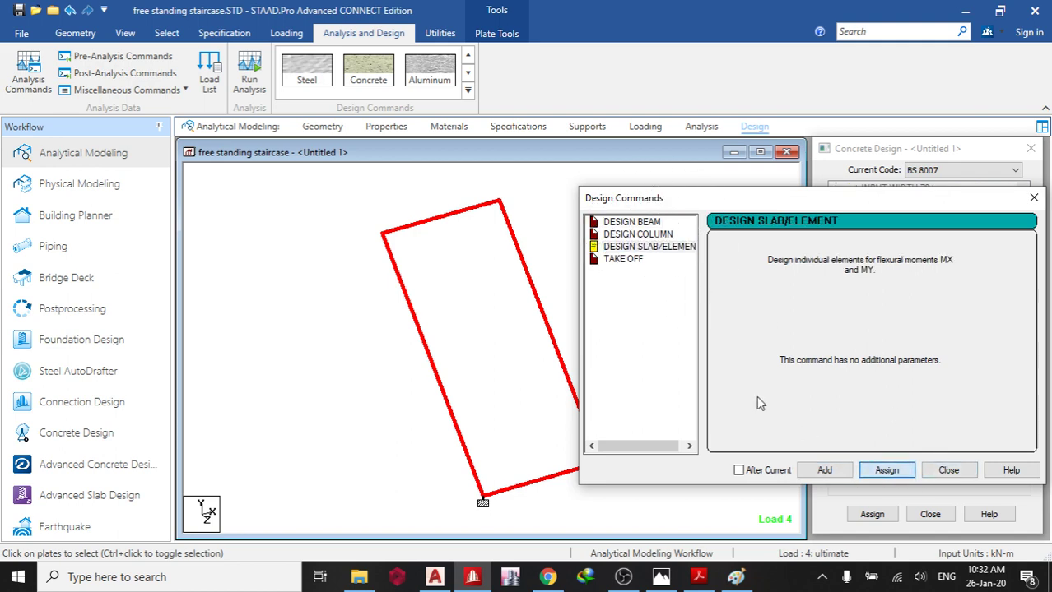
click(622, 259)
click(825, 471)
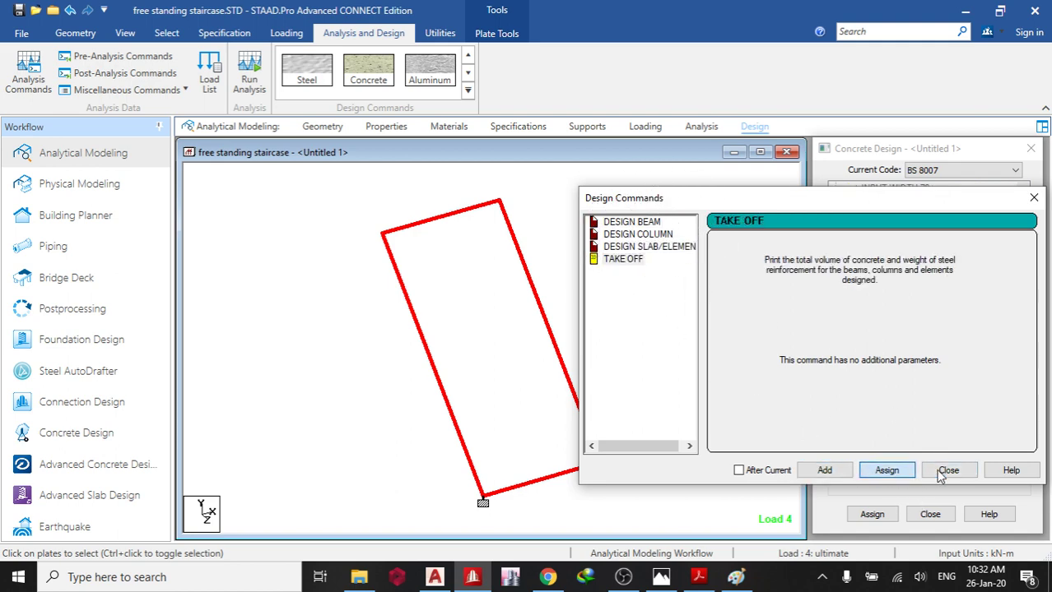
click(947, 470)
drag(1026, 227, 1035, 327)
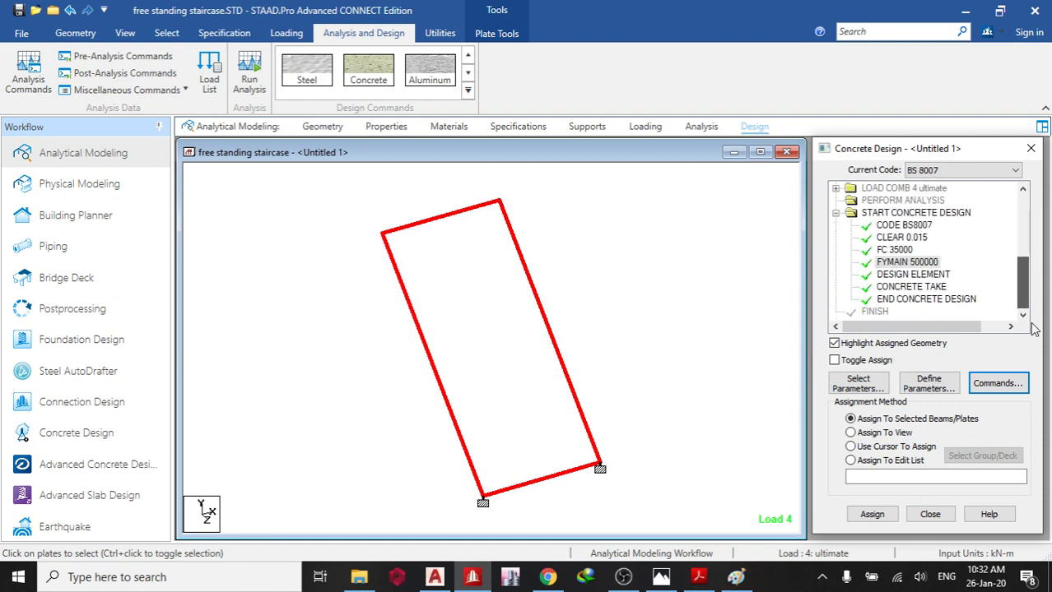
Save the modified structure, run the analysis and design, and go to postprocessing mode.
click(248, 75)
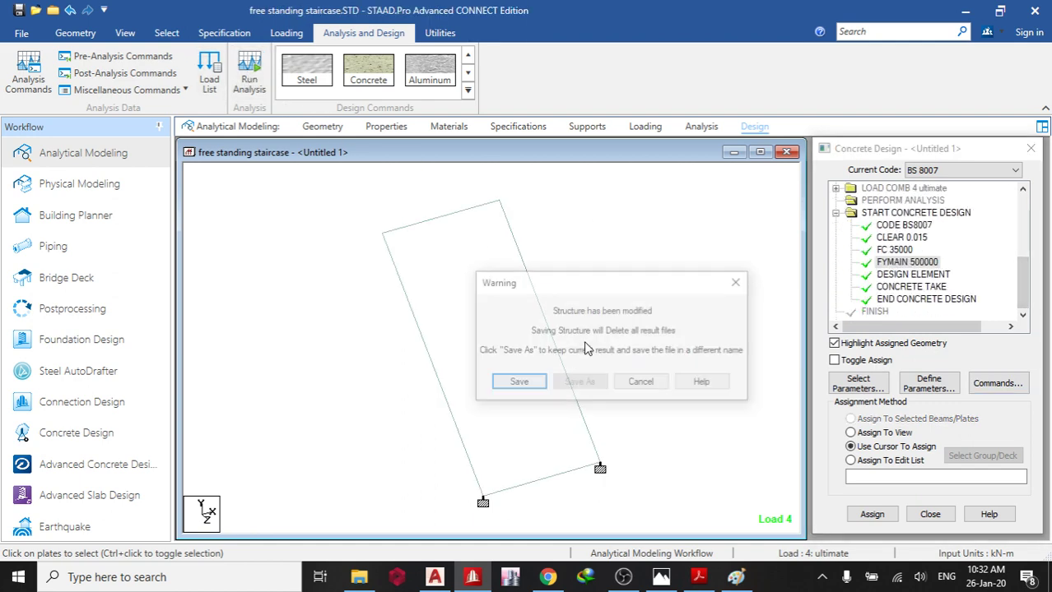
click(520, 381)
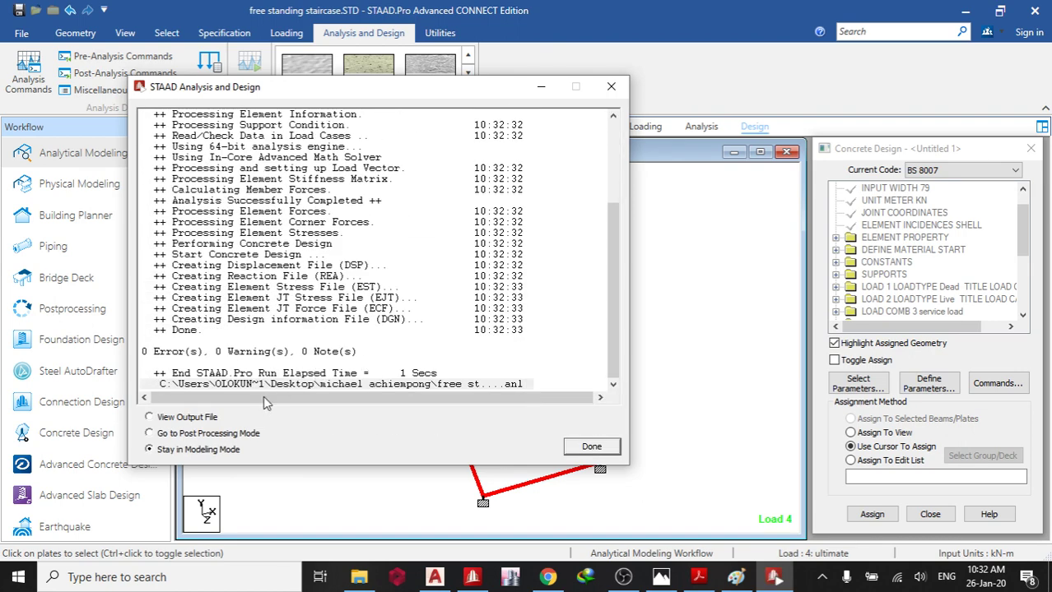
click(218, 433)
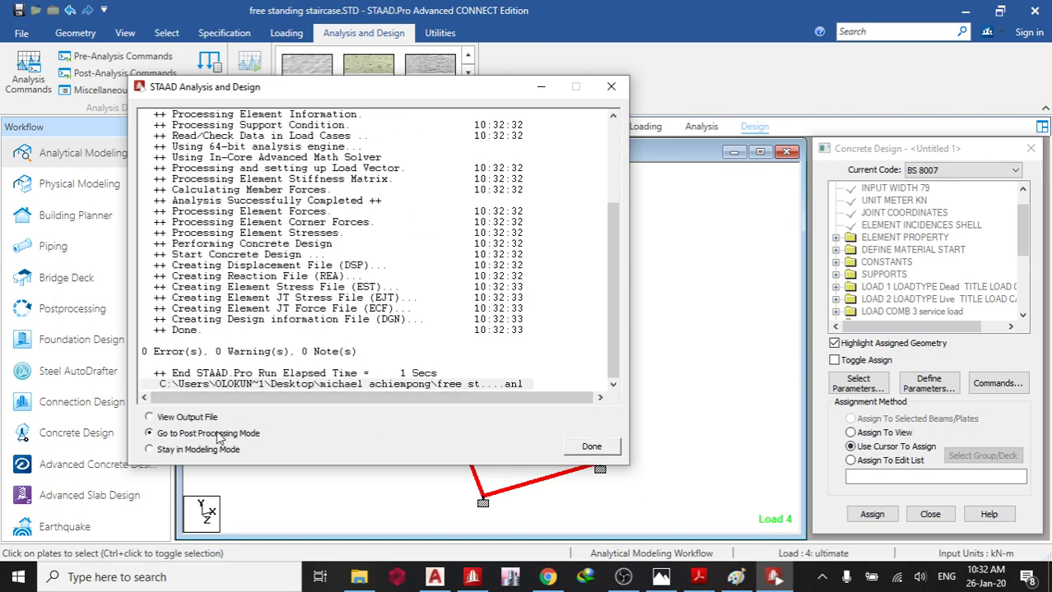
click(590, 447)
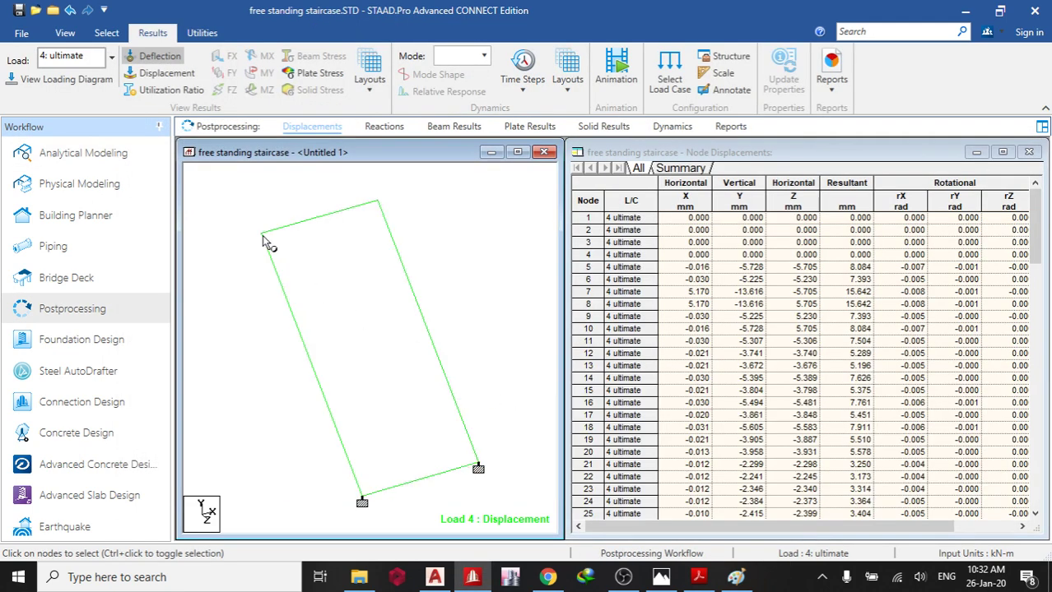
Open the analysis output in a maximized viewer, select the concrete quantity note and collapse the error list.
click(204, 34)
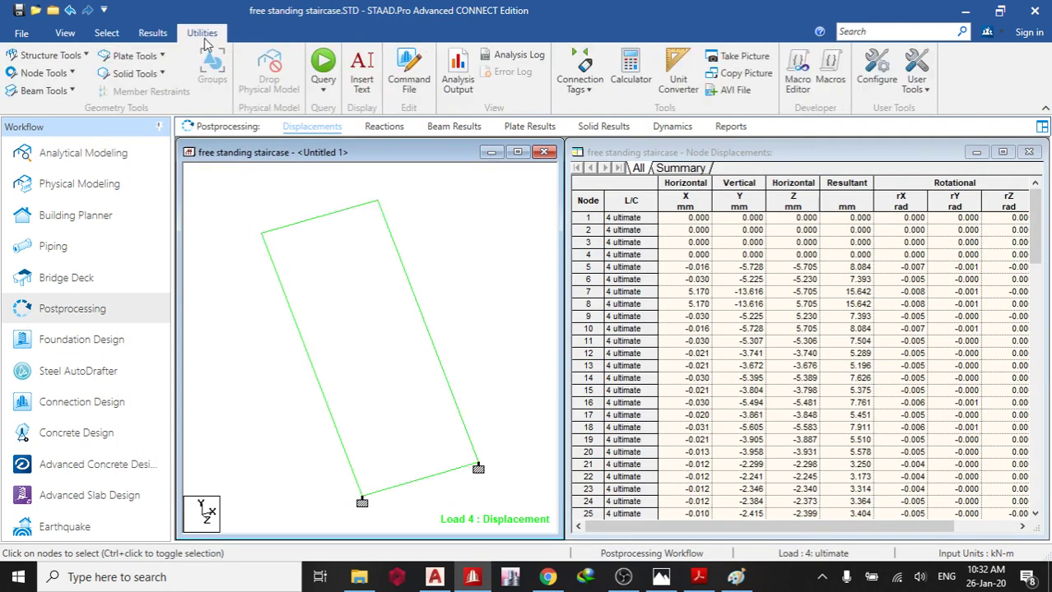
click(454, 76)
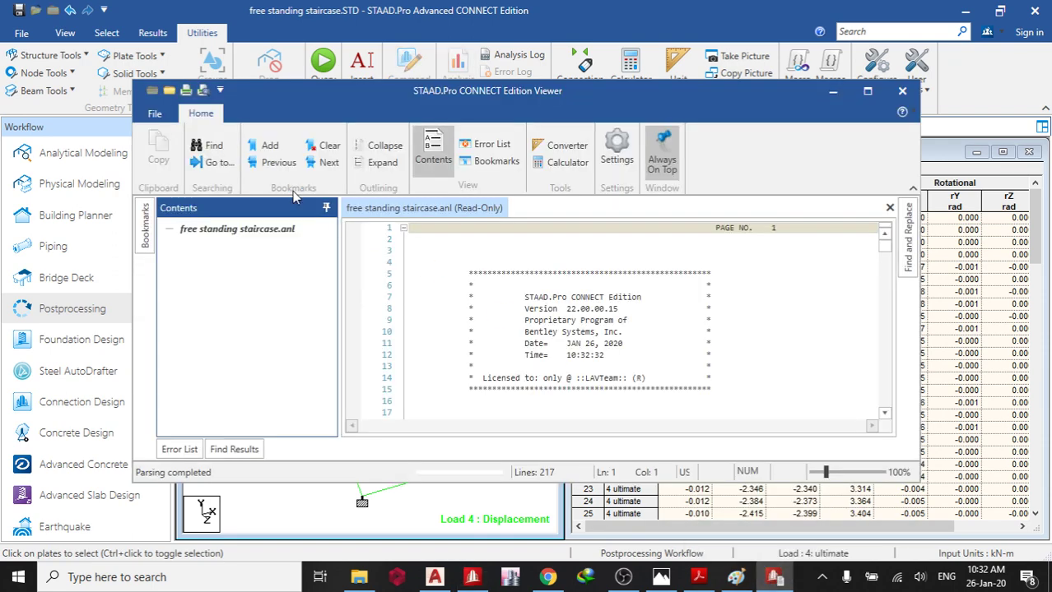
click(868, 92)
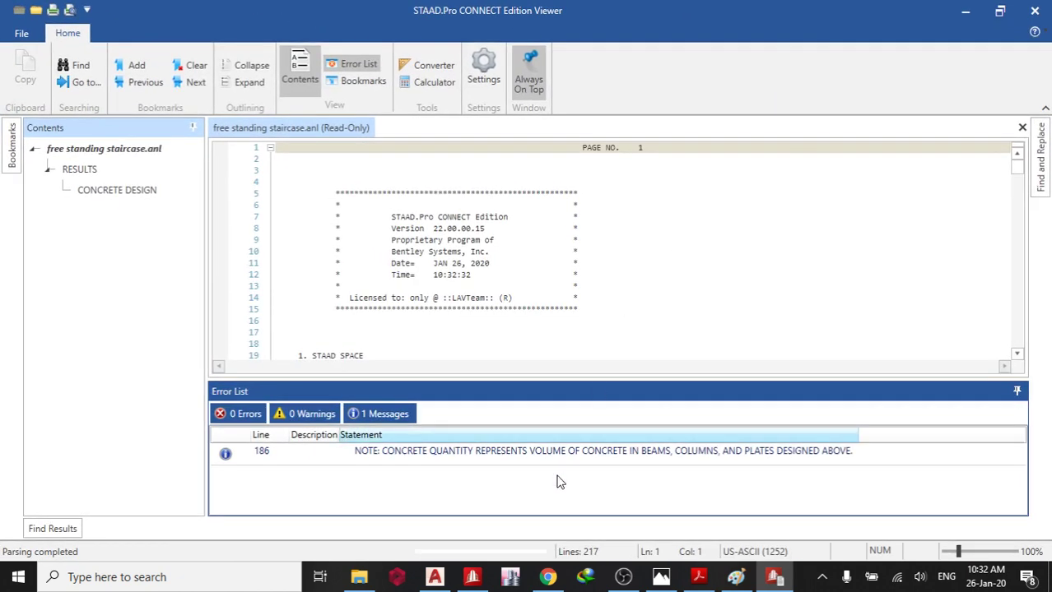
click(503, 456)
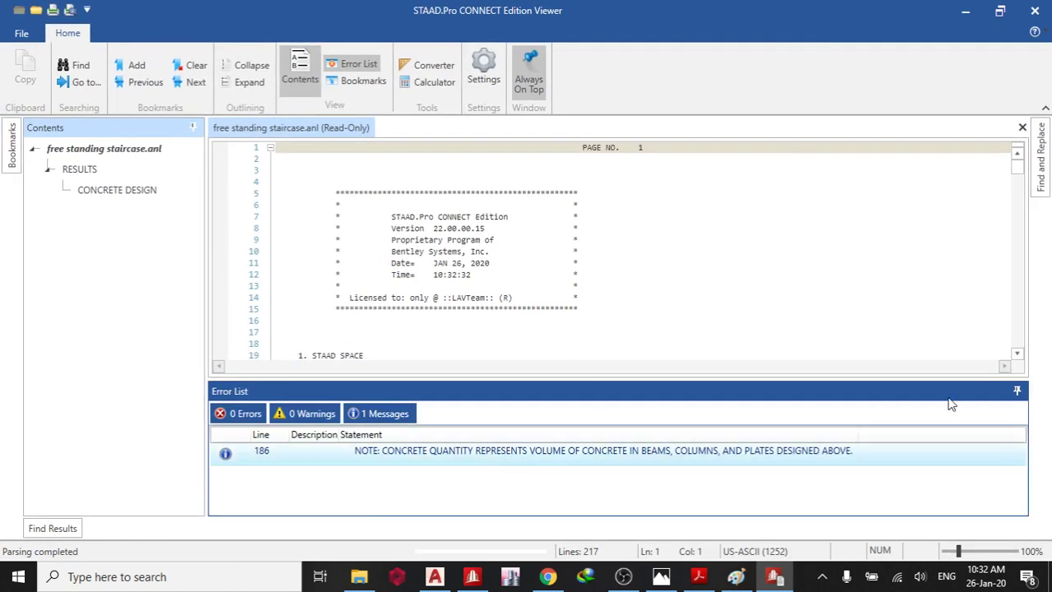
click(1016, 392)
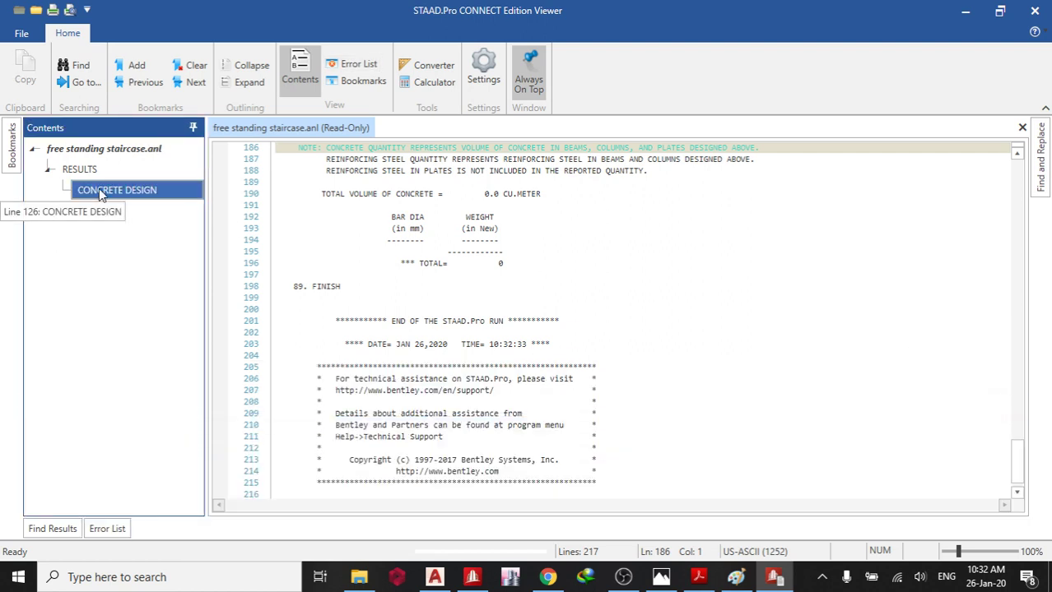
Examine the plate's BS8007 reinforcement design, crack width and concrete take-off results, and close the output viewer.
click(99, 190)
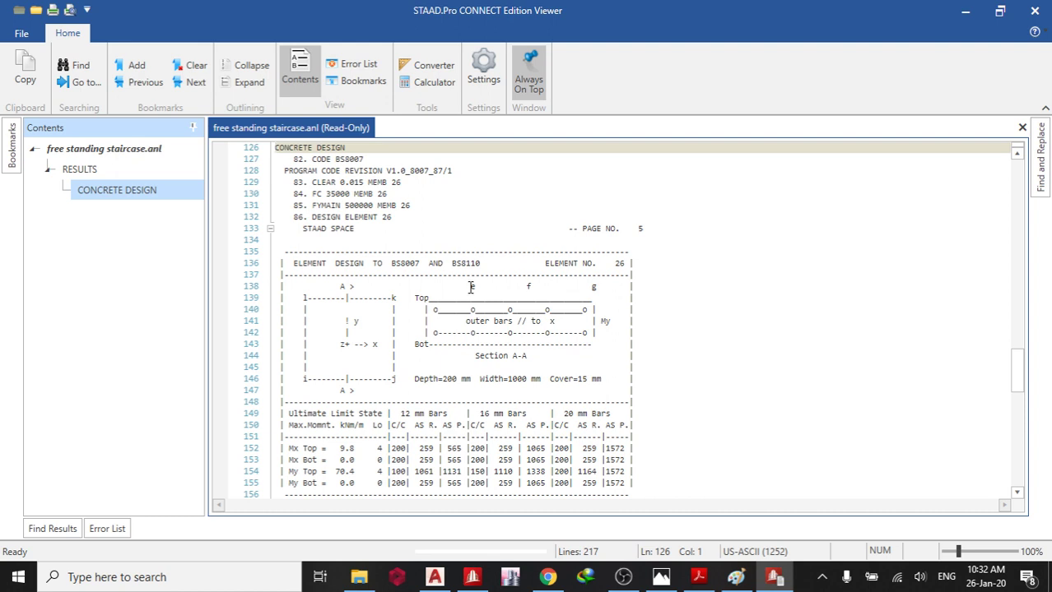
scroll(461, 293, down, 3)
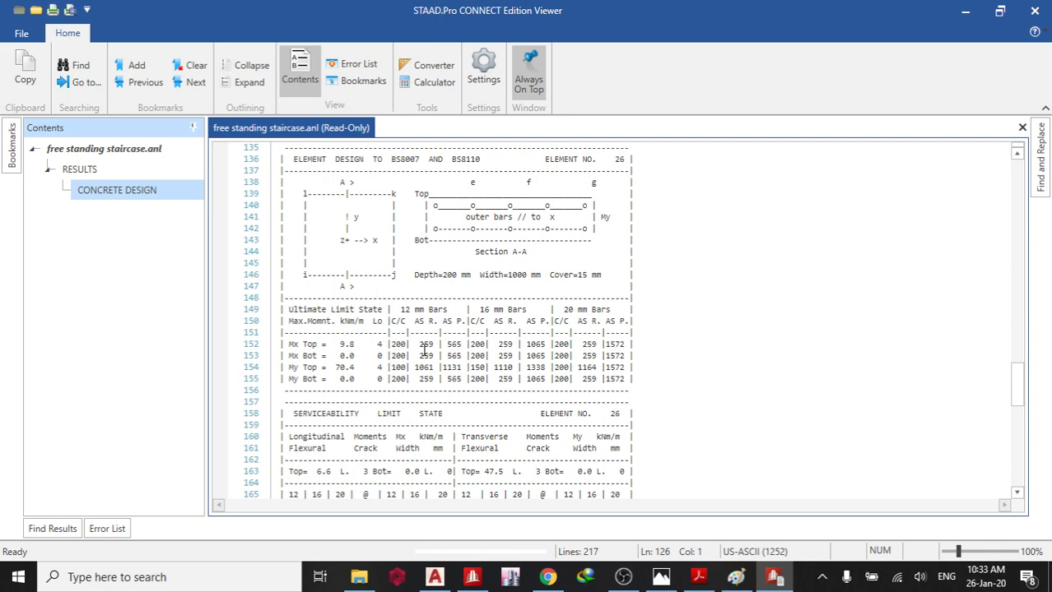
scroll(492, 354, down, 9)
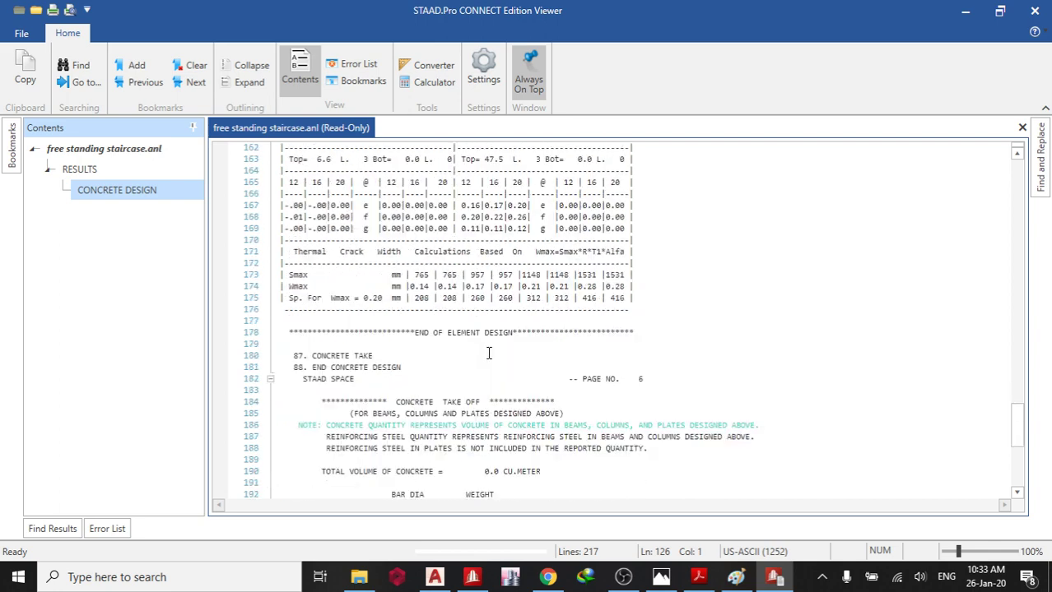
scroll(487, 352, down, 9)
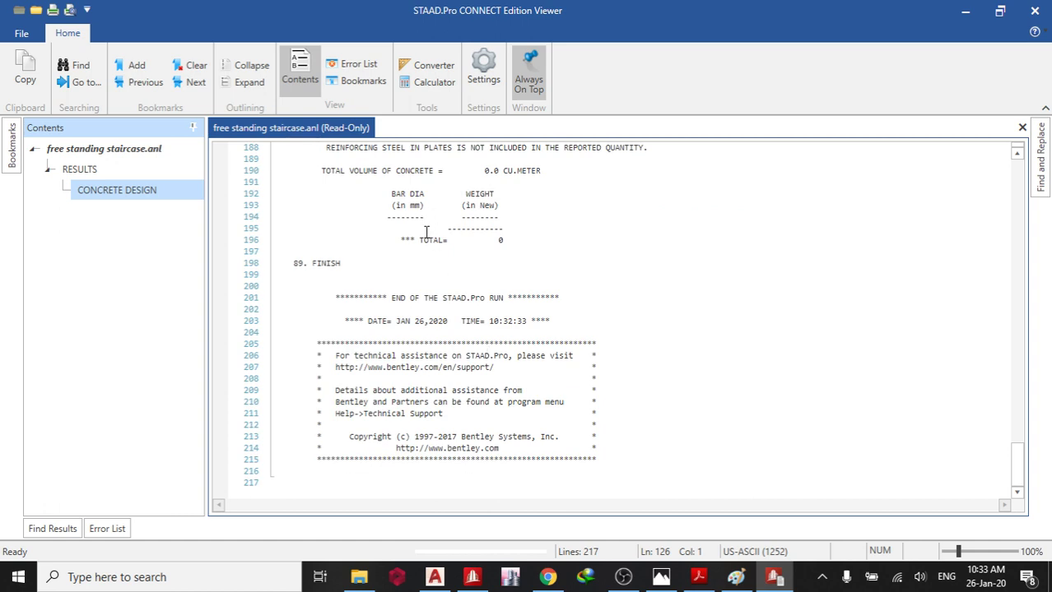
scroll(426, 236, up, 3)
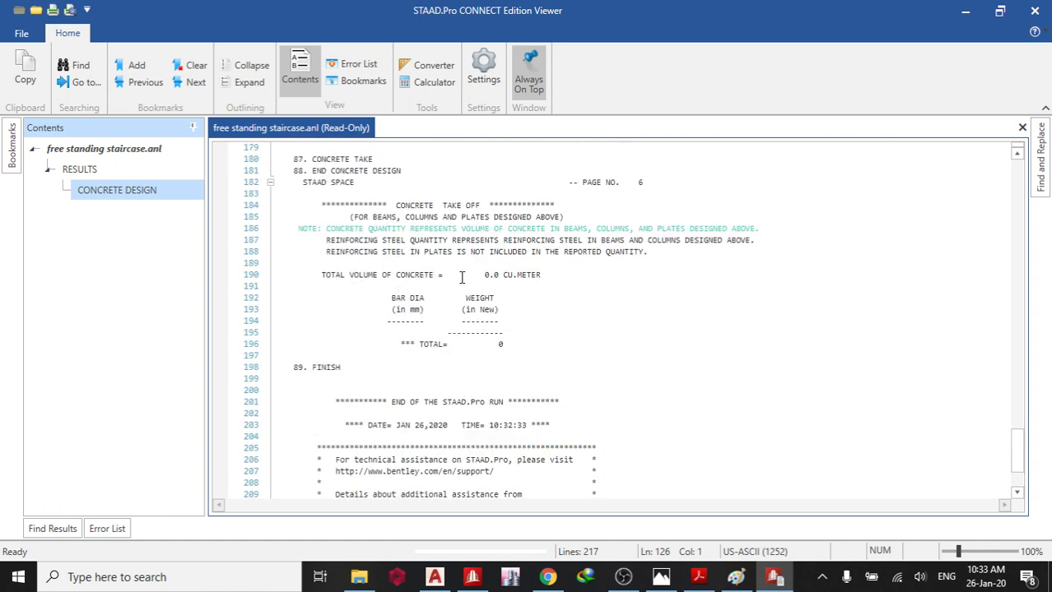
scroll(450, 354, down, 3)
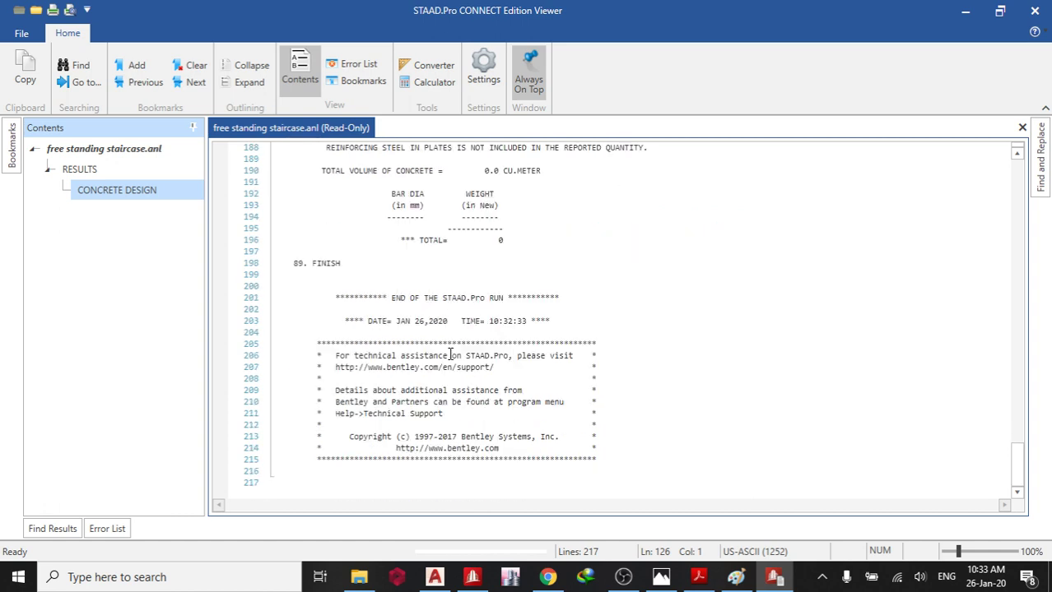
click(1034, 11)
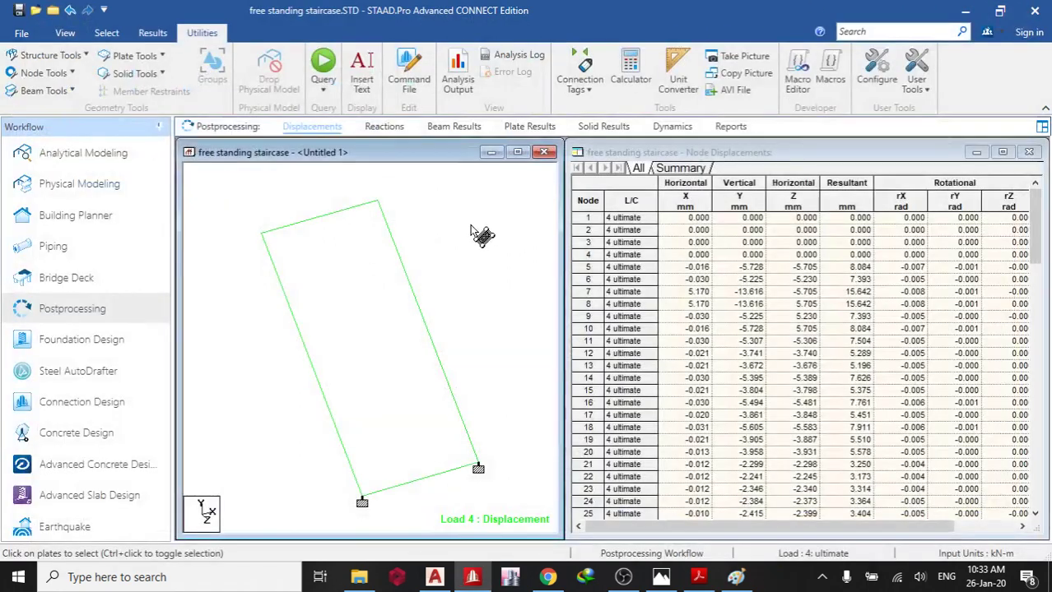
Display the whole staircase structure and animate its deflection under load case 4: ultimate.
click(65, 33)
click(197, 75)
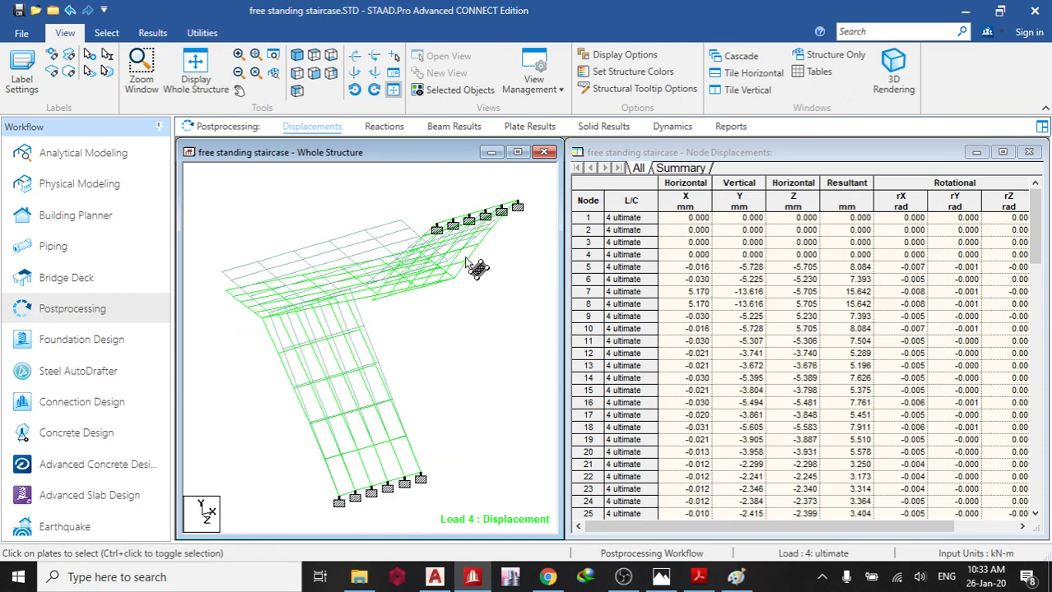
click(153, 33)
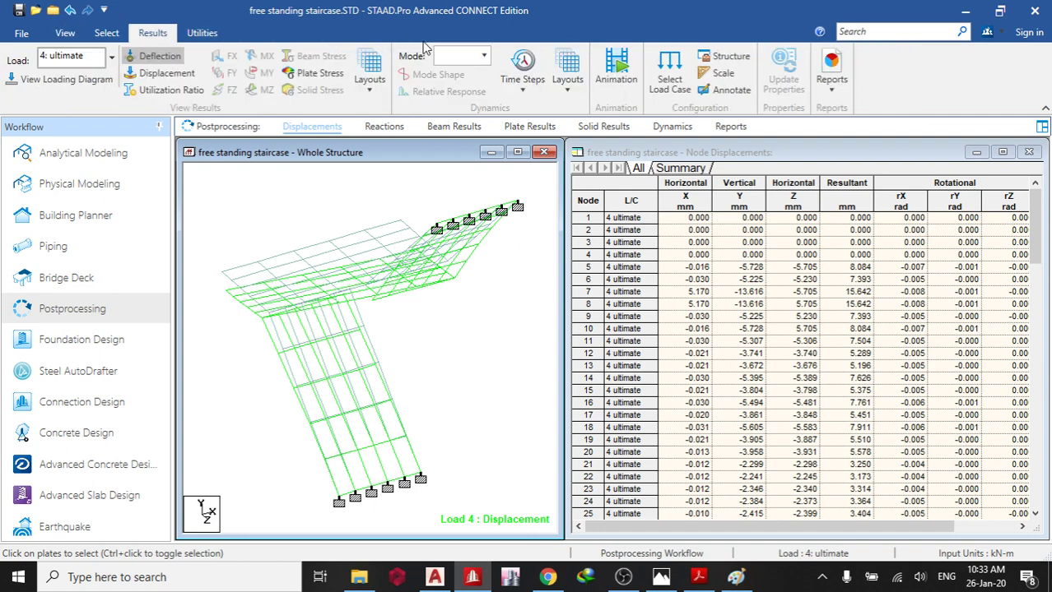
click(601, 63)
click(400, 149)
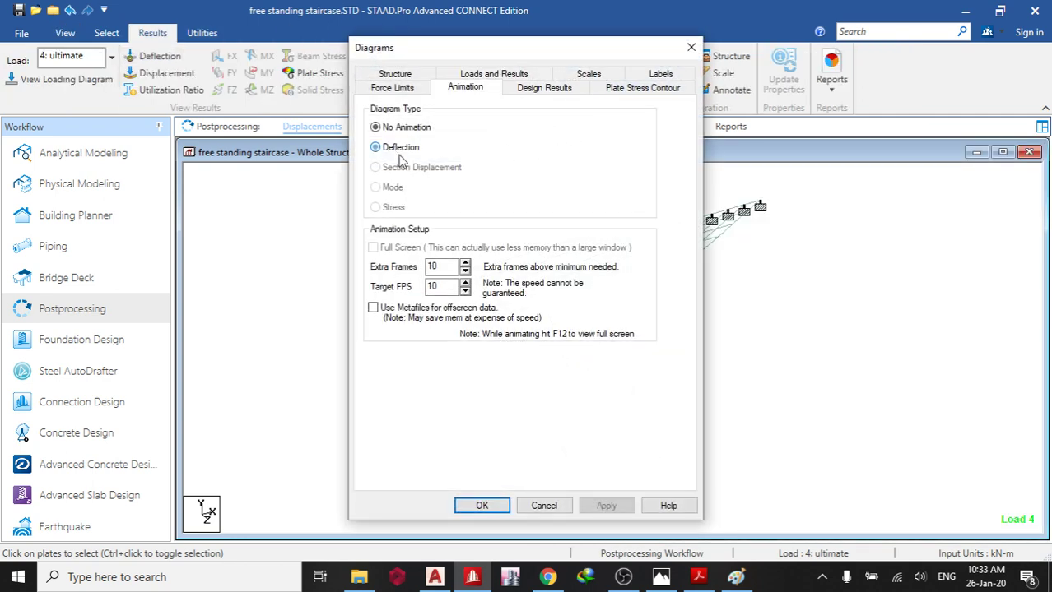
click(606, 506)
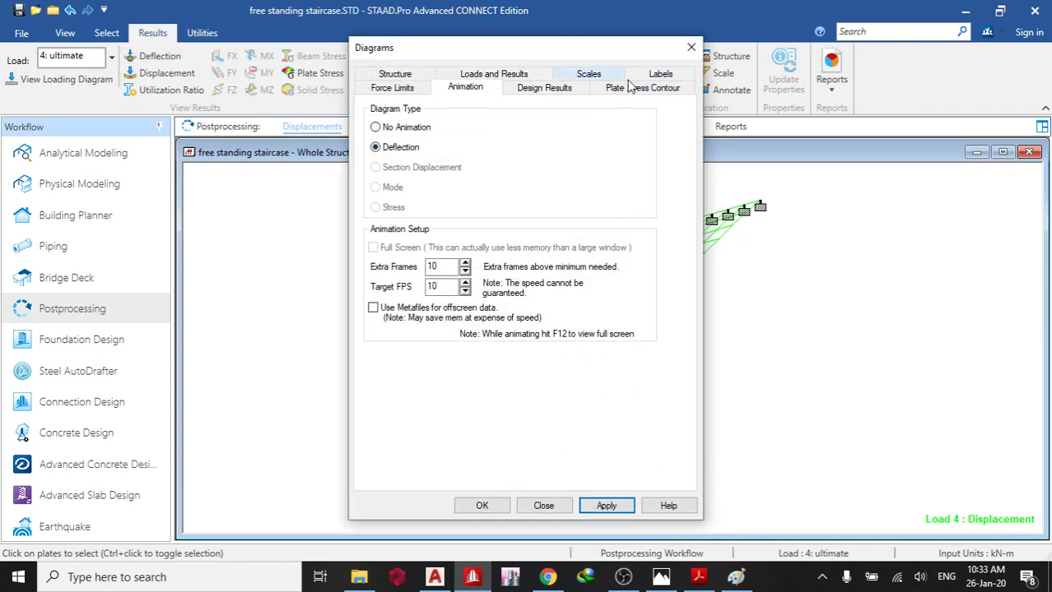
click(691, 47)
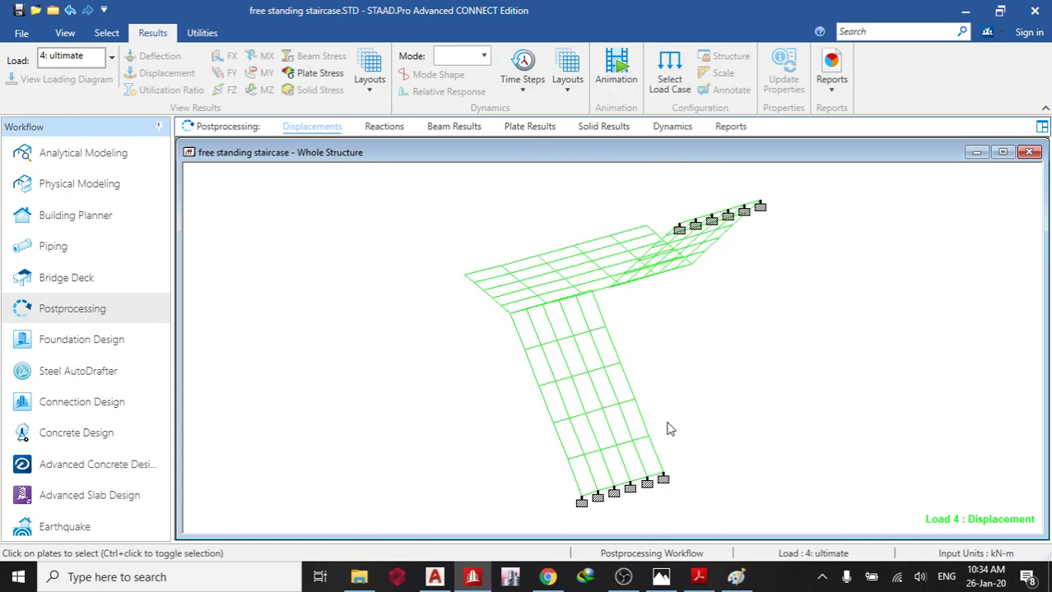
click(623, 577)
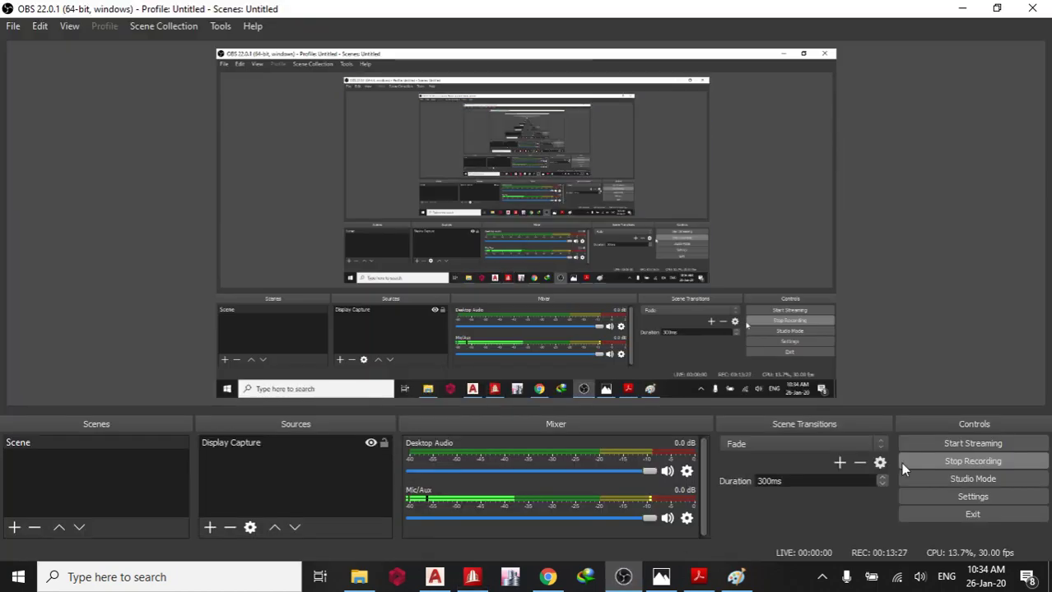